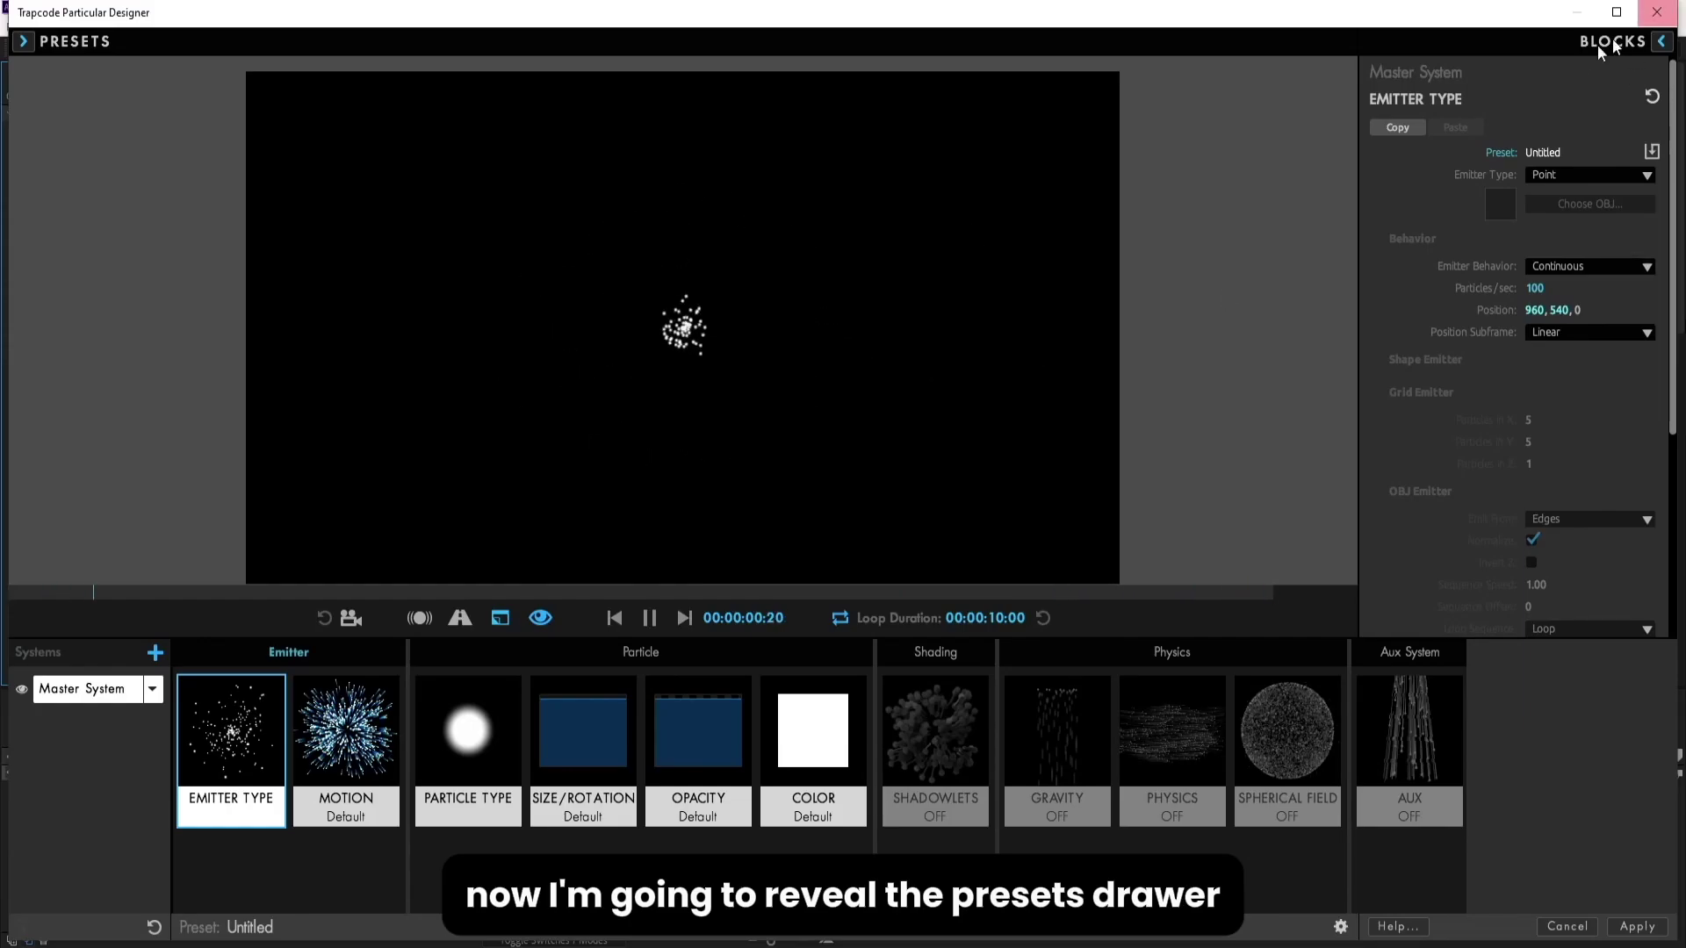
# Step: Open the presets drawer and switch from Single System to Multiple System Presets
pyautogui.click(1614, 44)
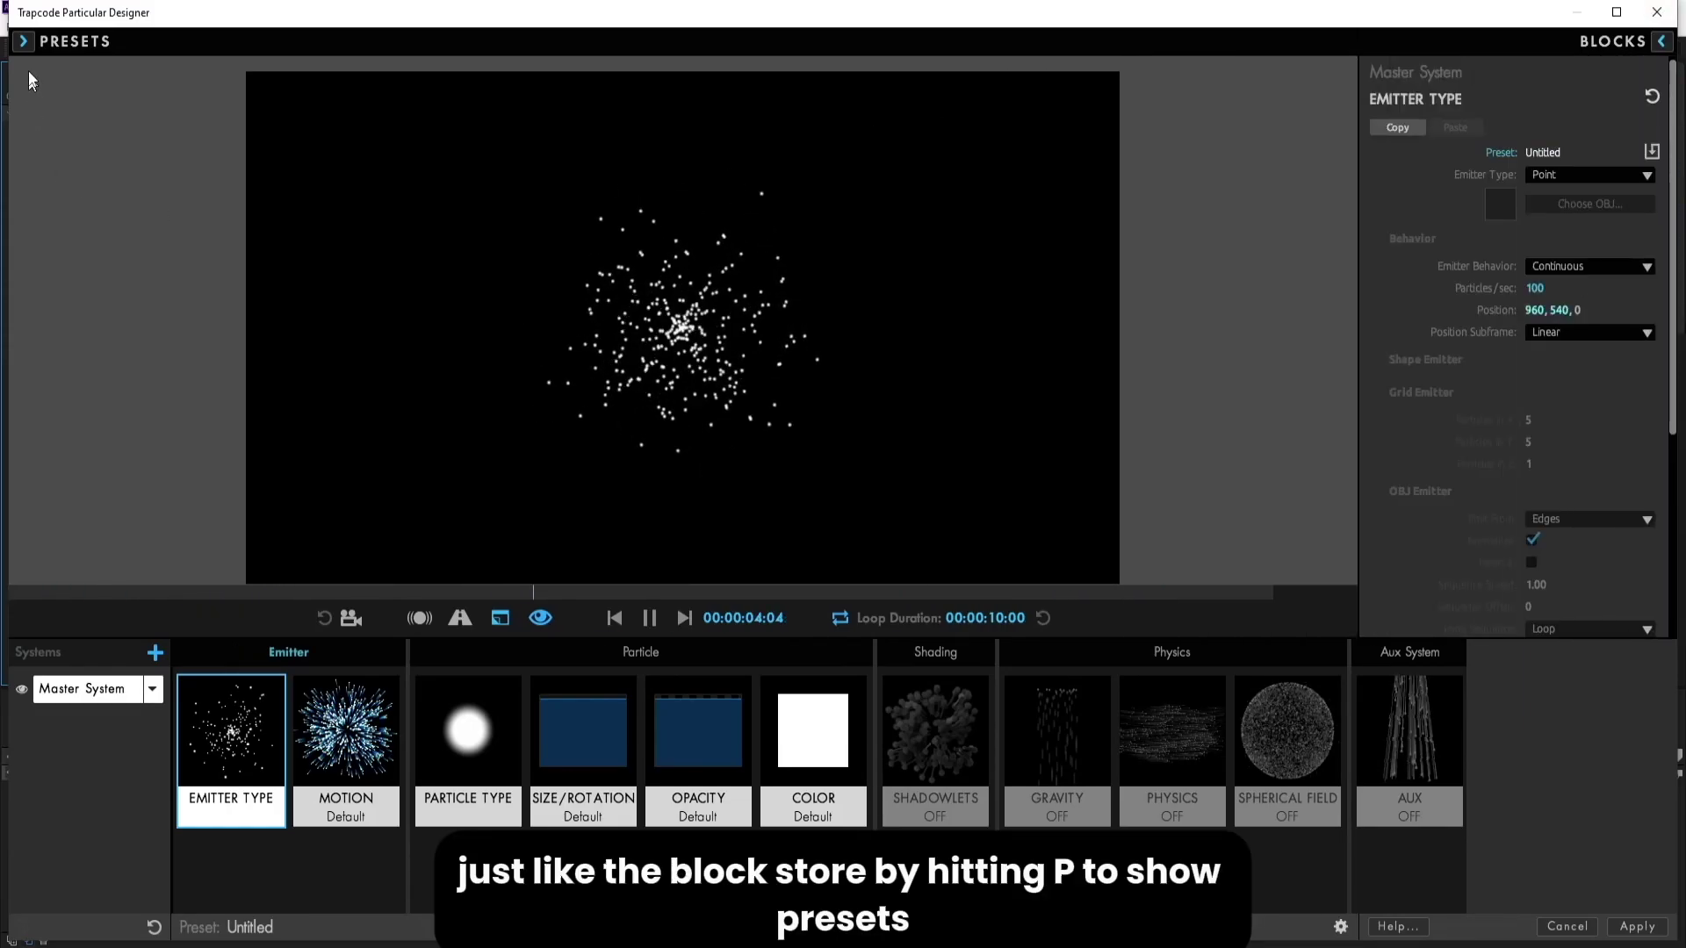
pyautogui.click(26, 42)
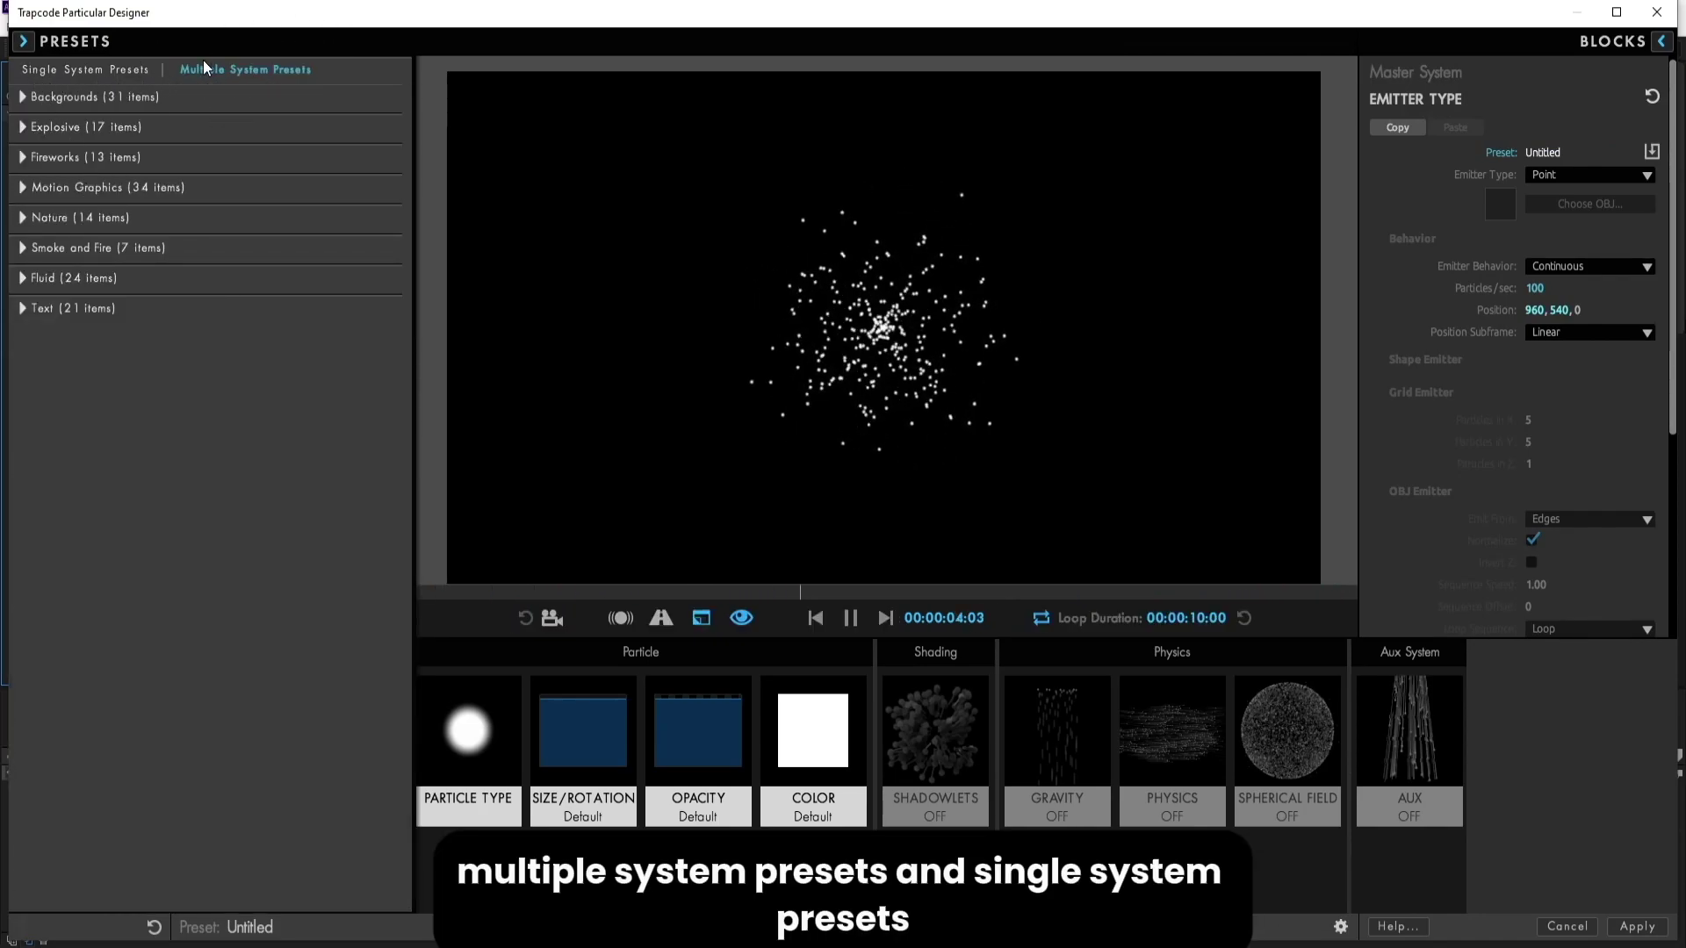
pyautogui.click(46, 68)
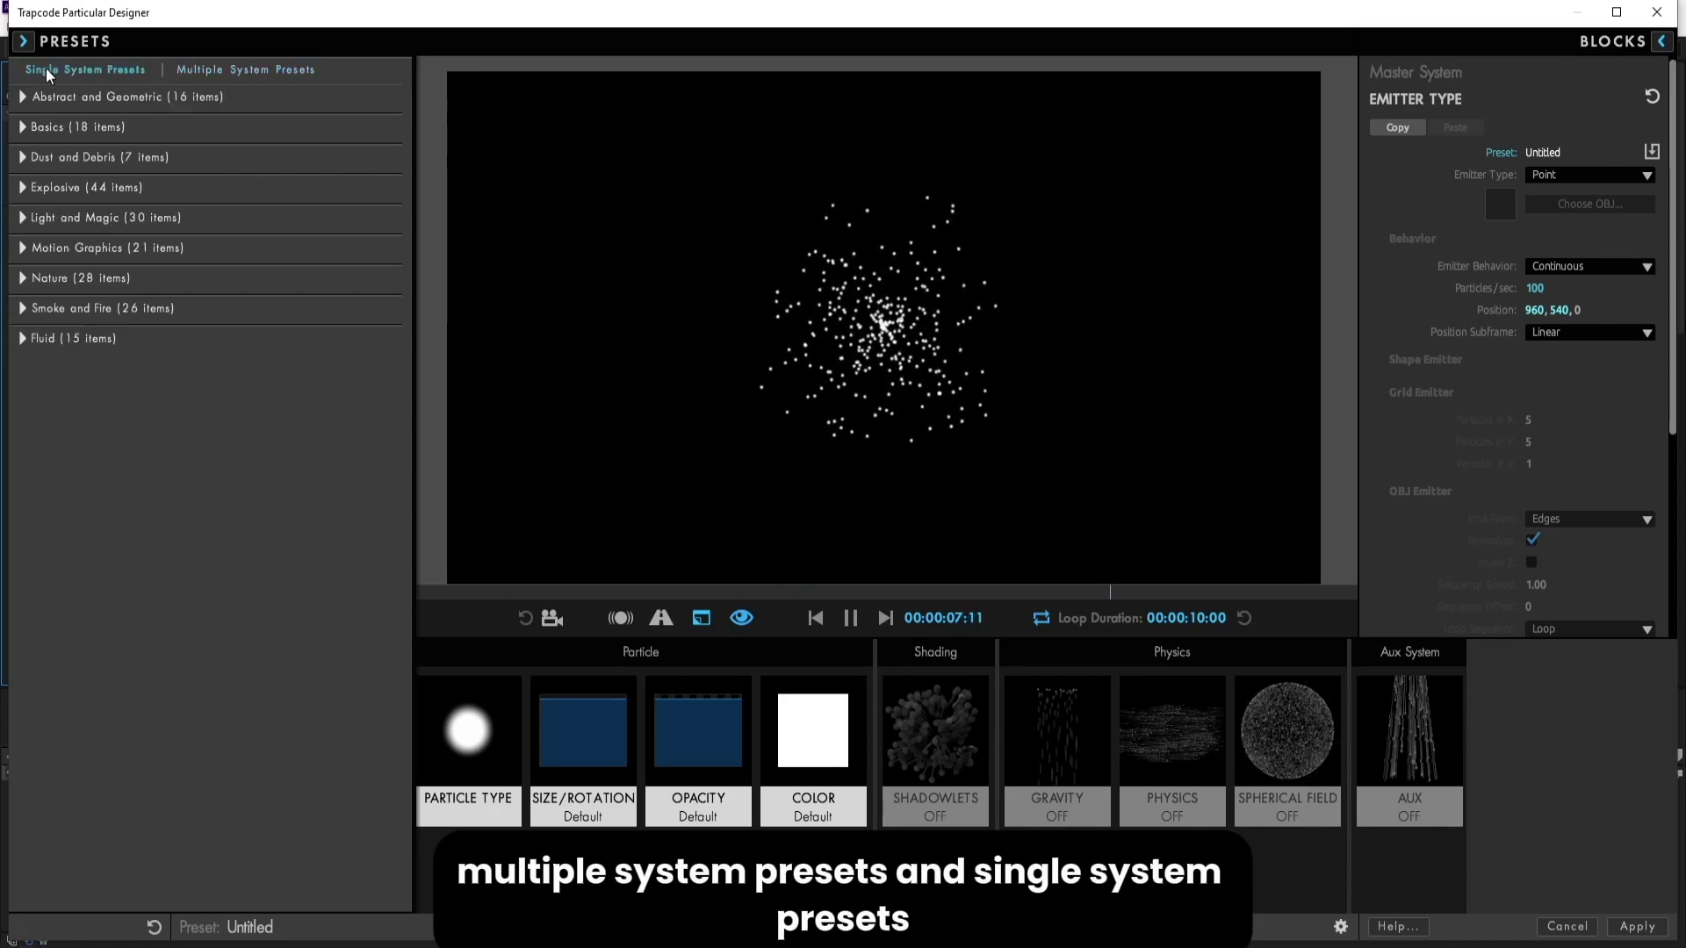
pyautogui.click(254, 70)
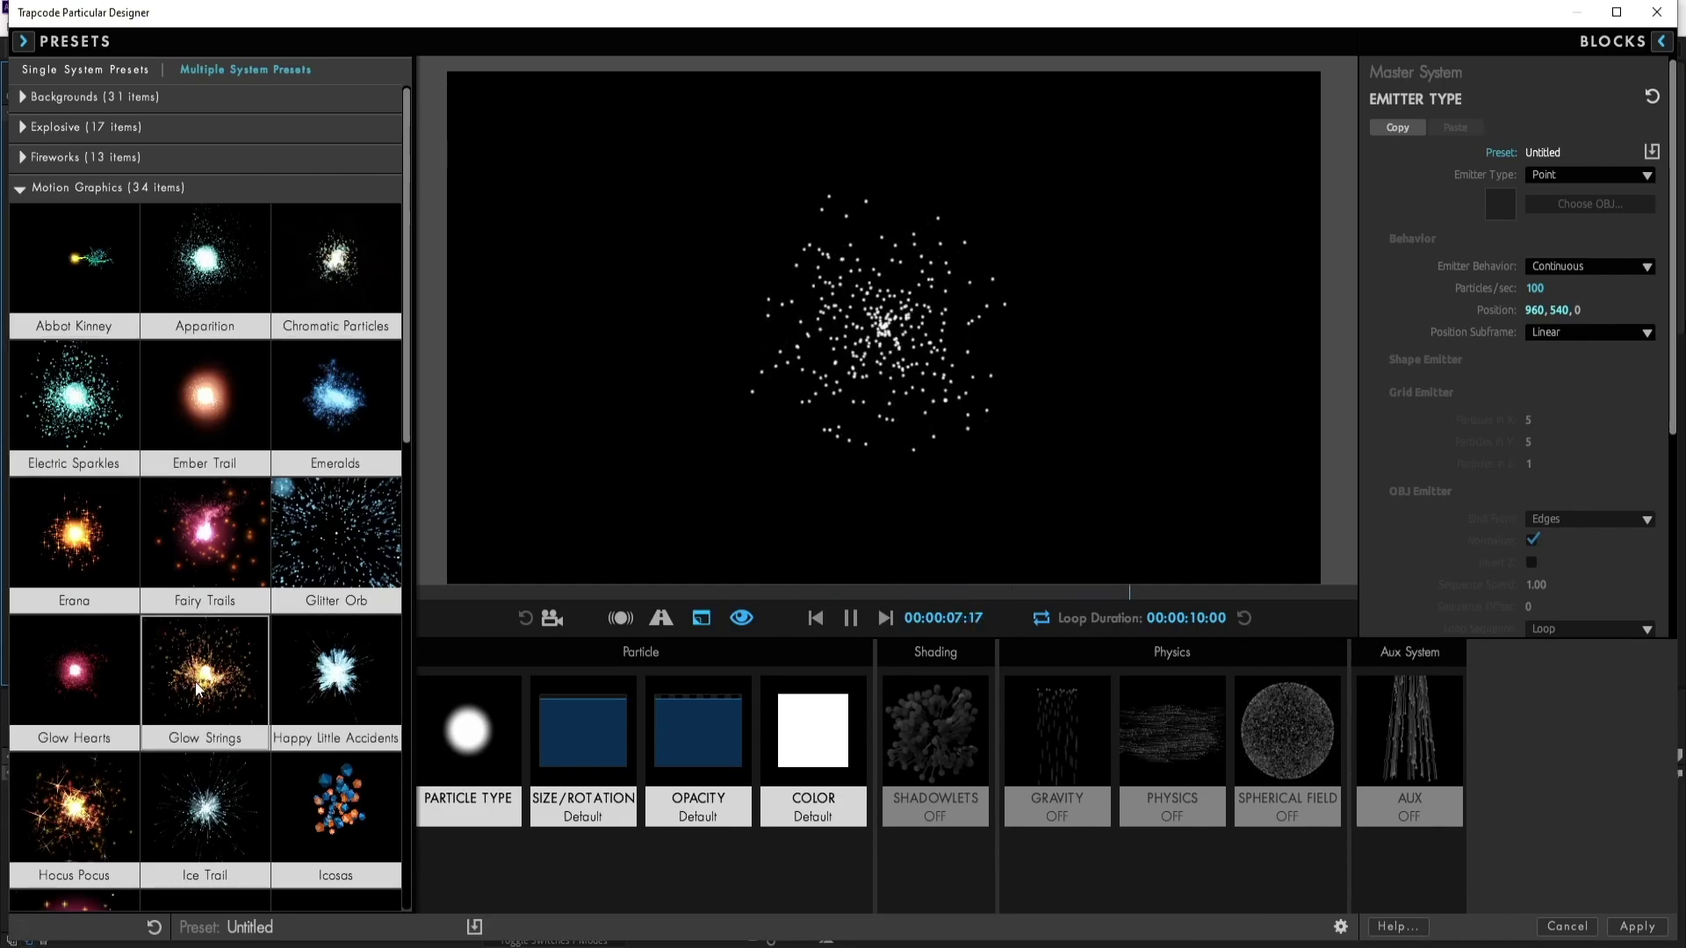
# Step: Load the Glow Strings preset and inspect the blocks of System 2 and System 6
pyautogui.click(263, 649)
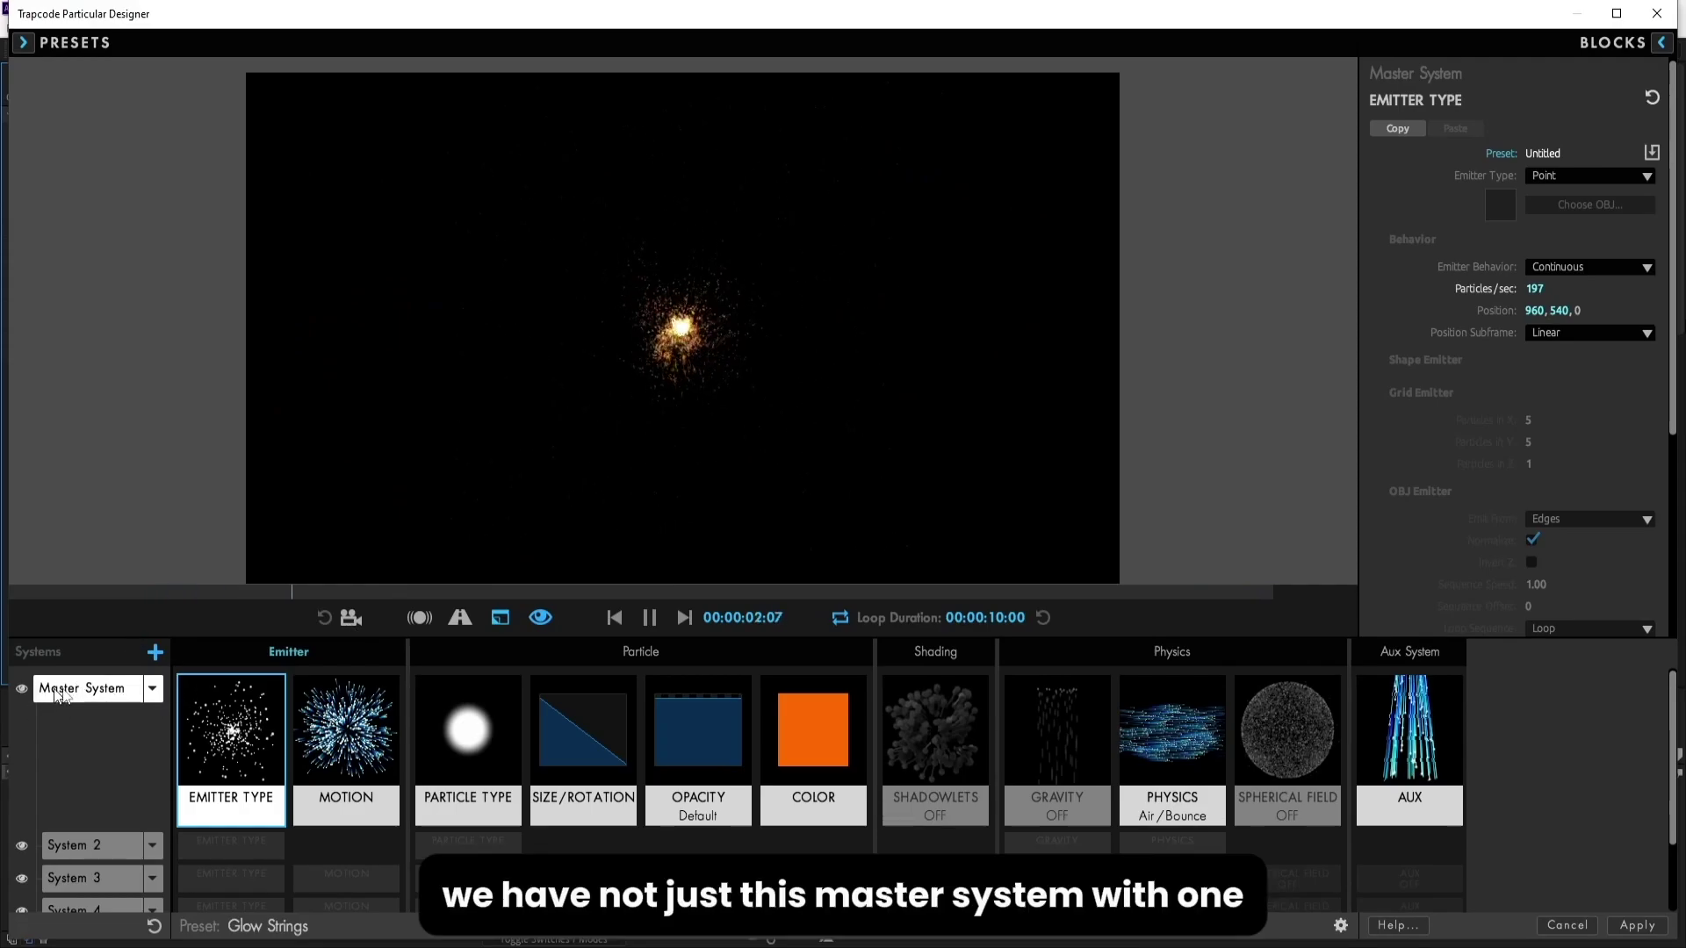
pyautogui.click(98, 848)
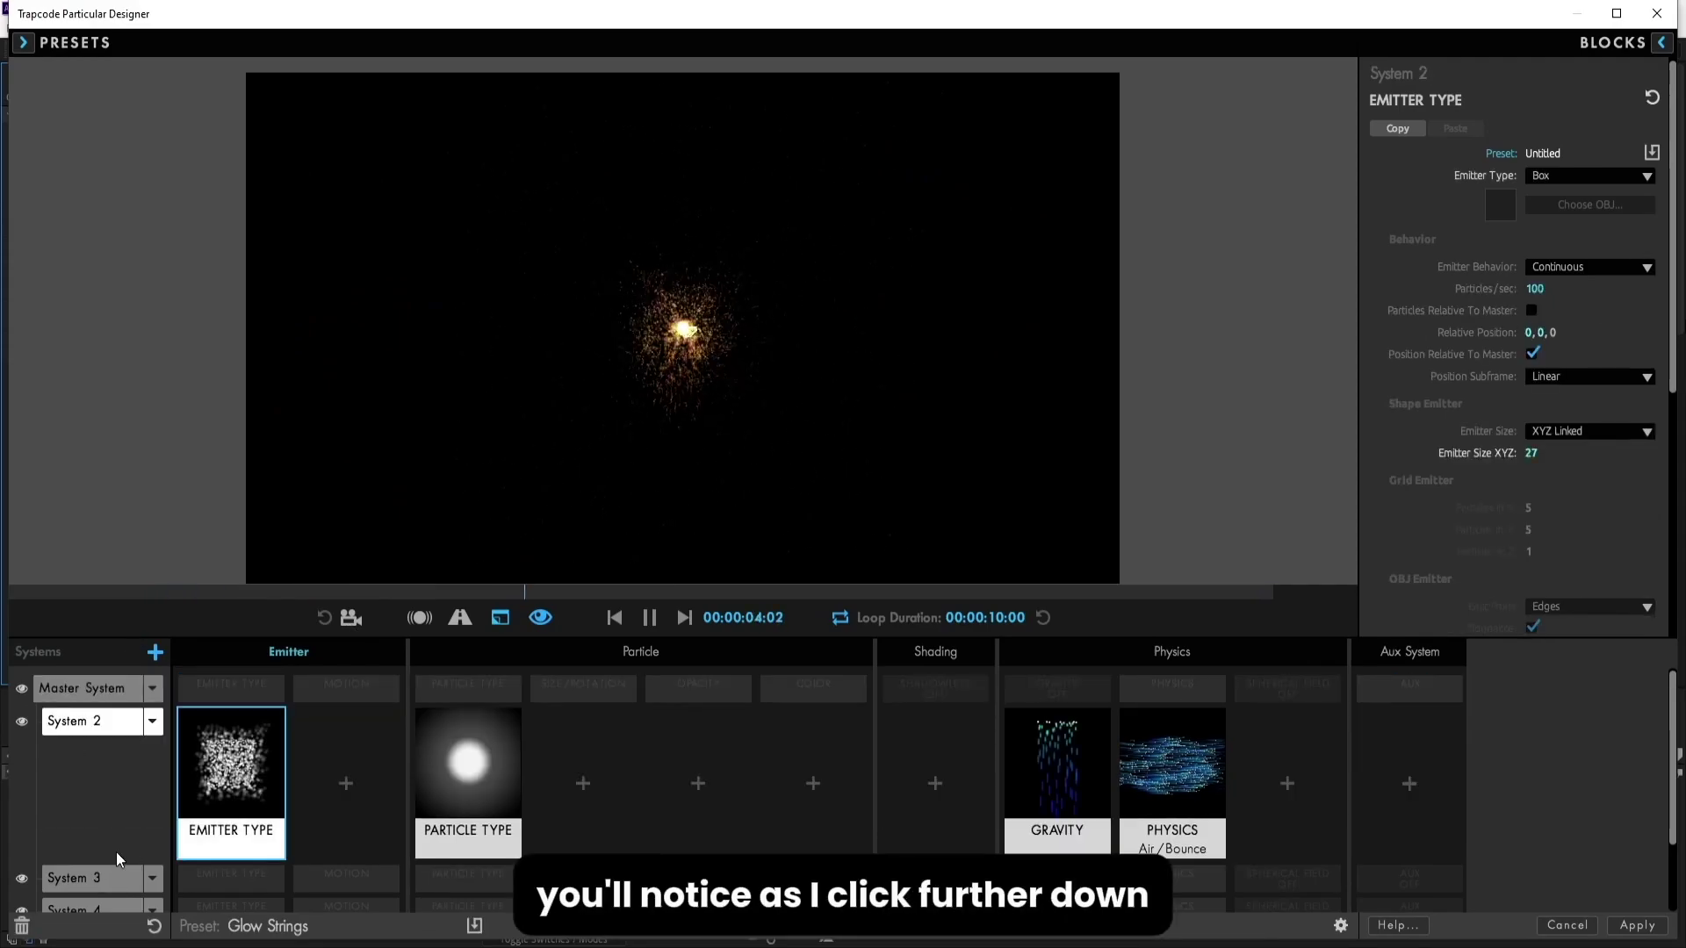
pyautogui.scroll(-2, 1658, 740)
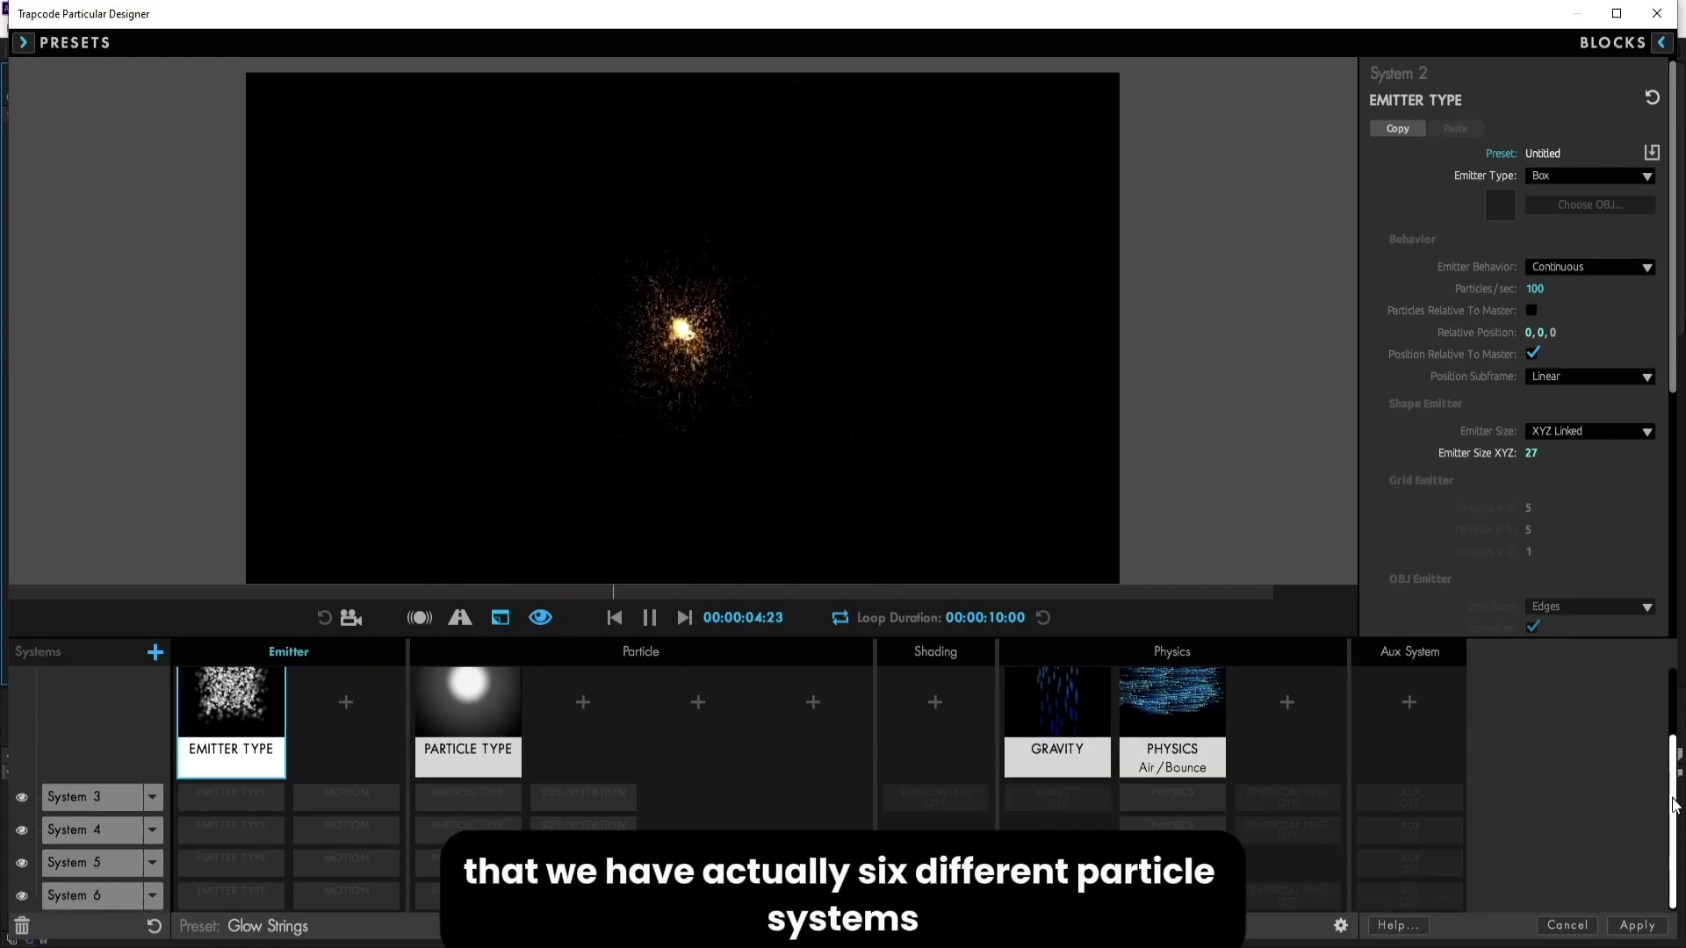
pyautogui.click(128, 895)
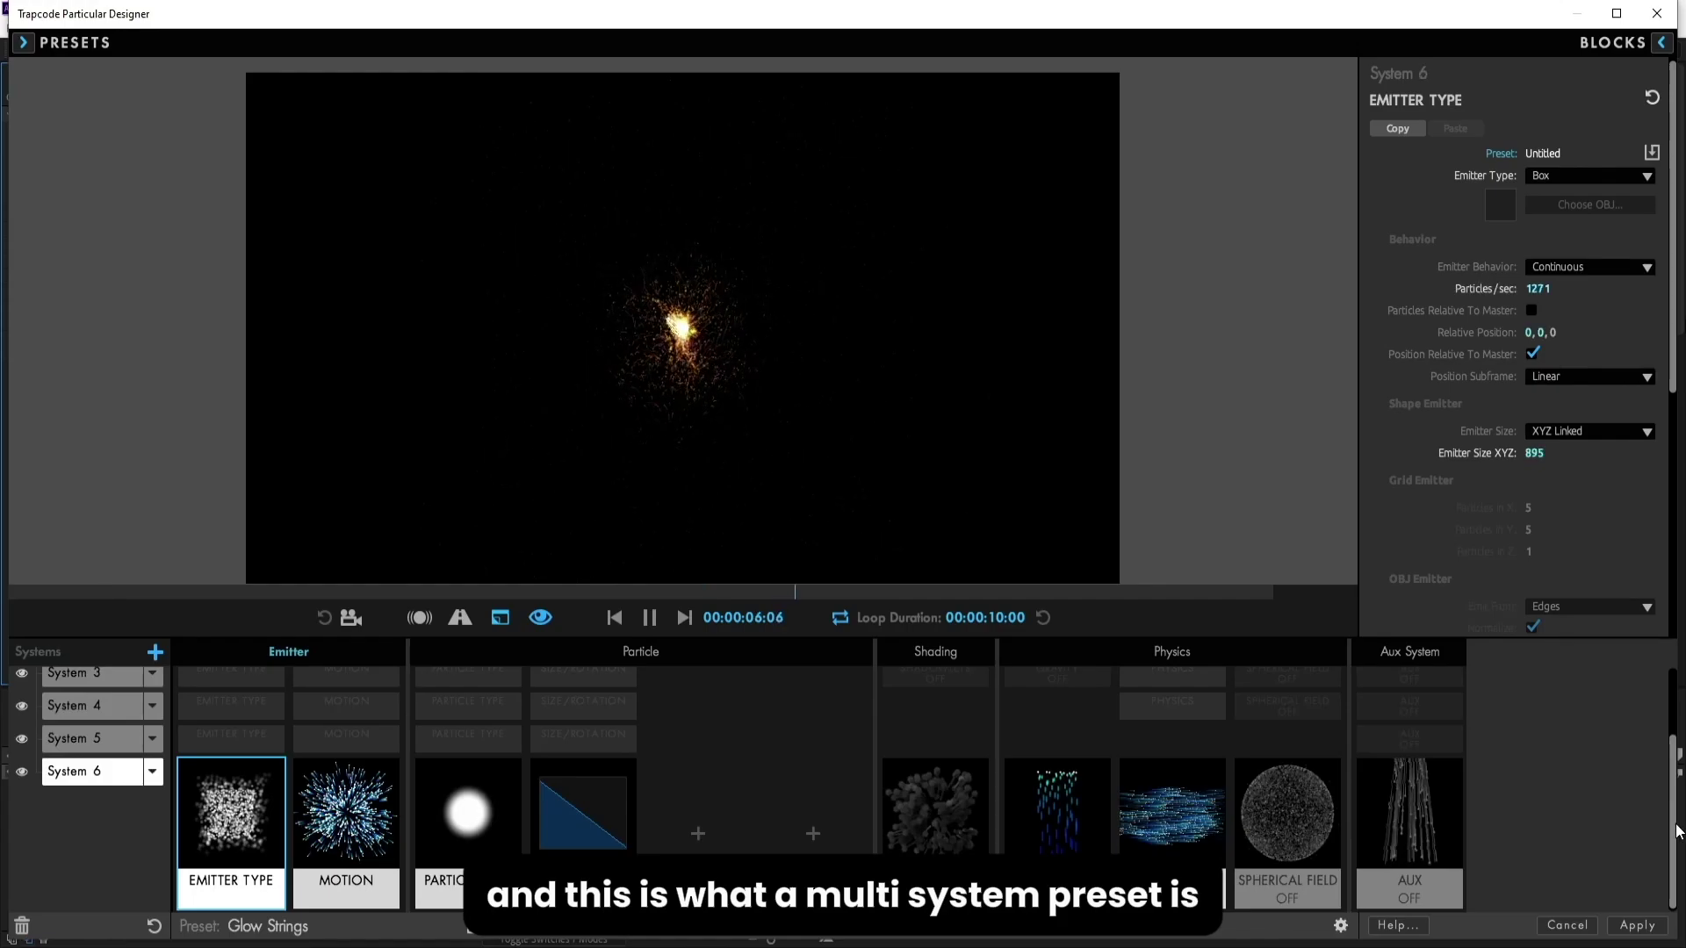
pyautogui.scroll(2, 1677, 830)
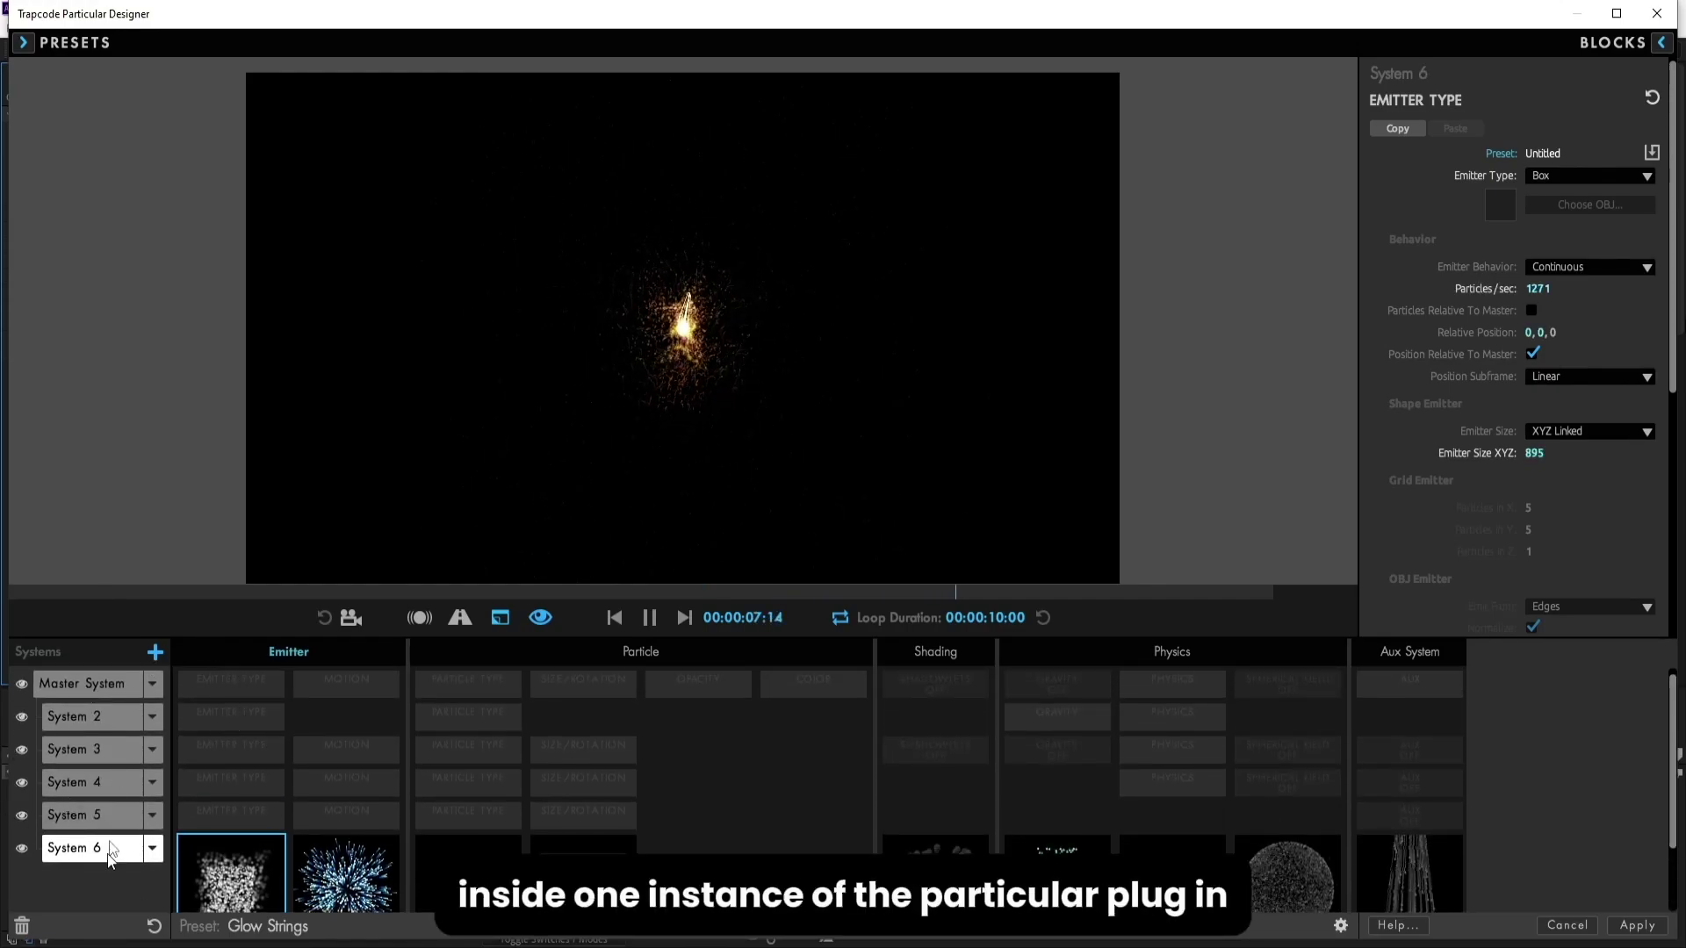
# Step: Compare the Master System's and System 2's blocks, then drag the emitter in the preview
pyautogui.click(74, 690)
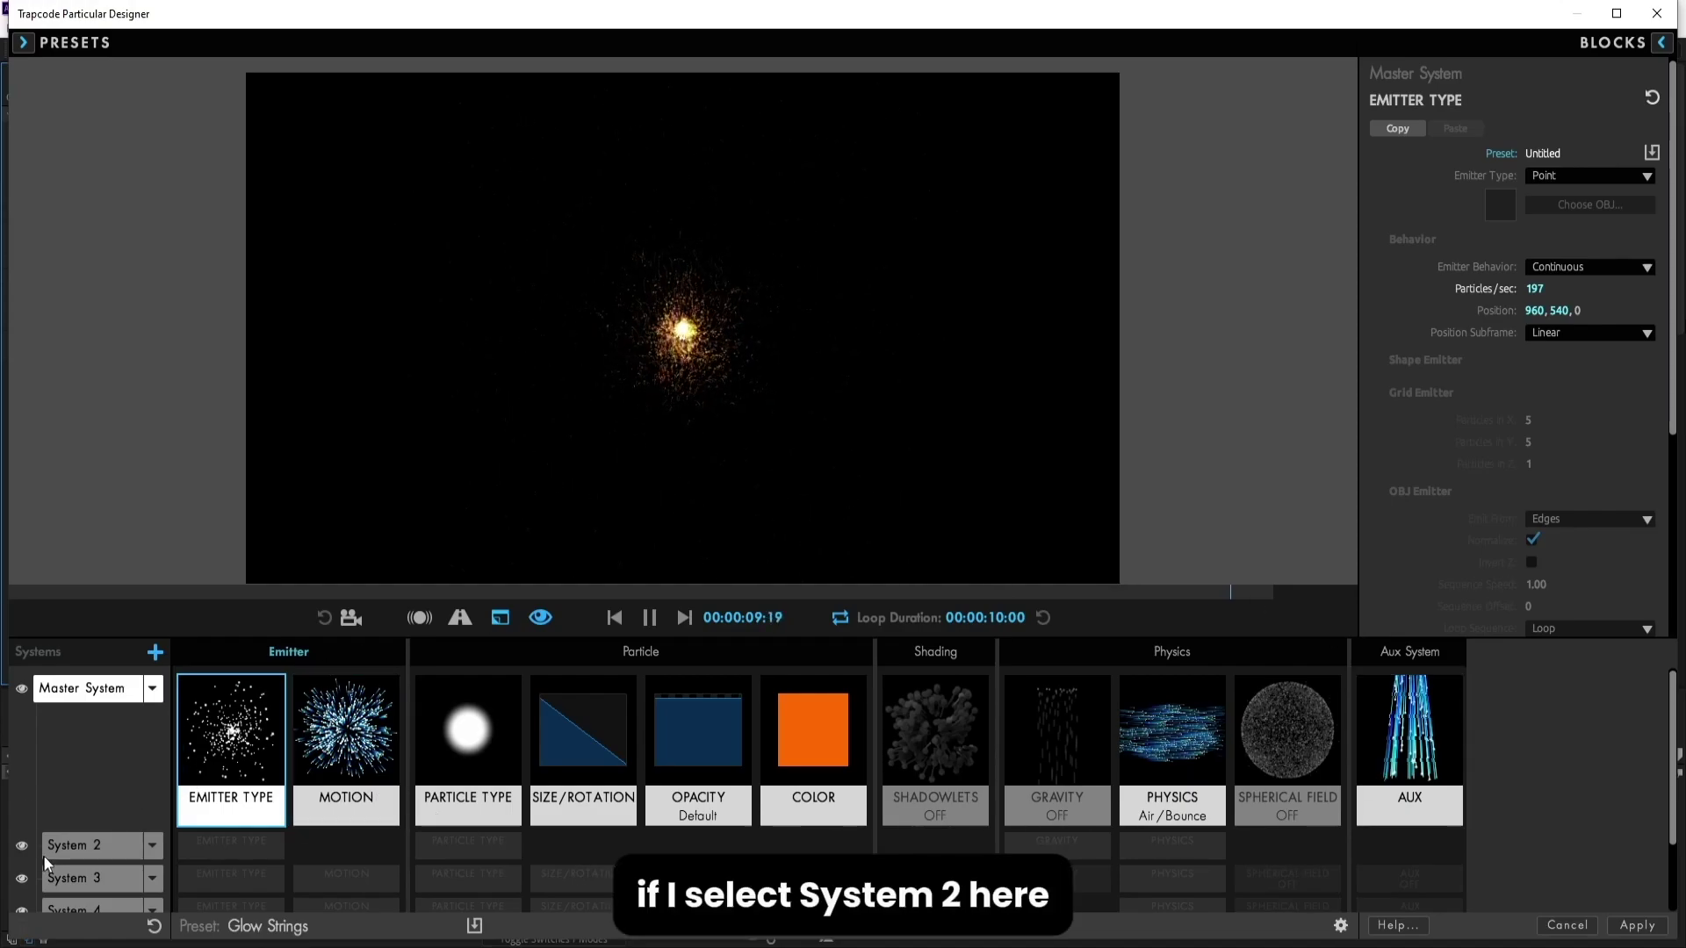
pyautogui.click(79, 848)
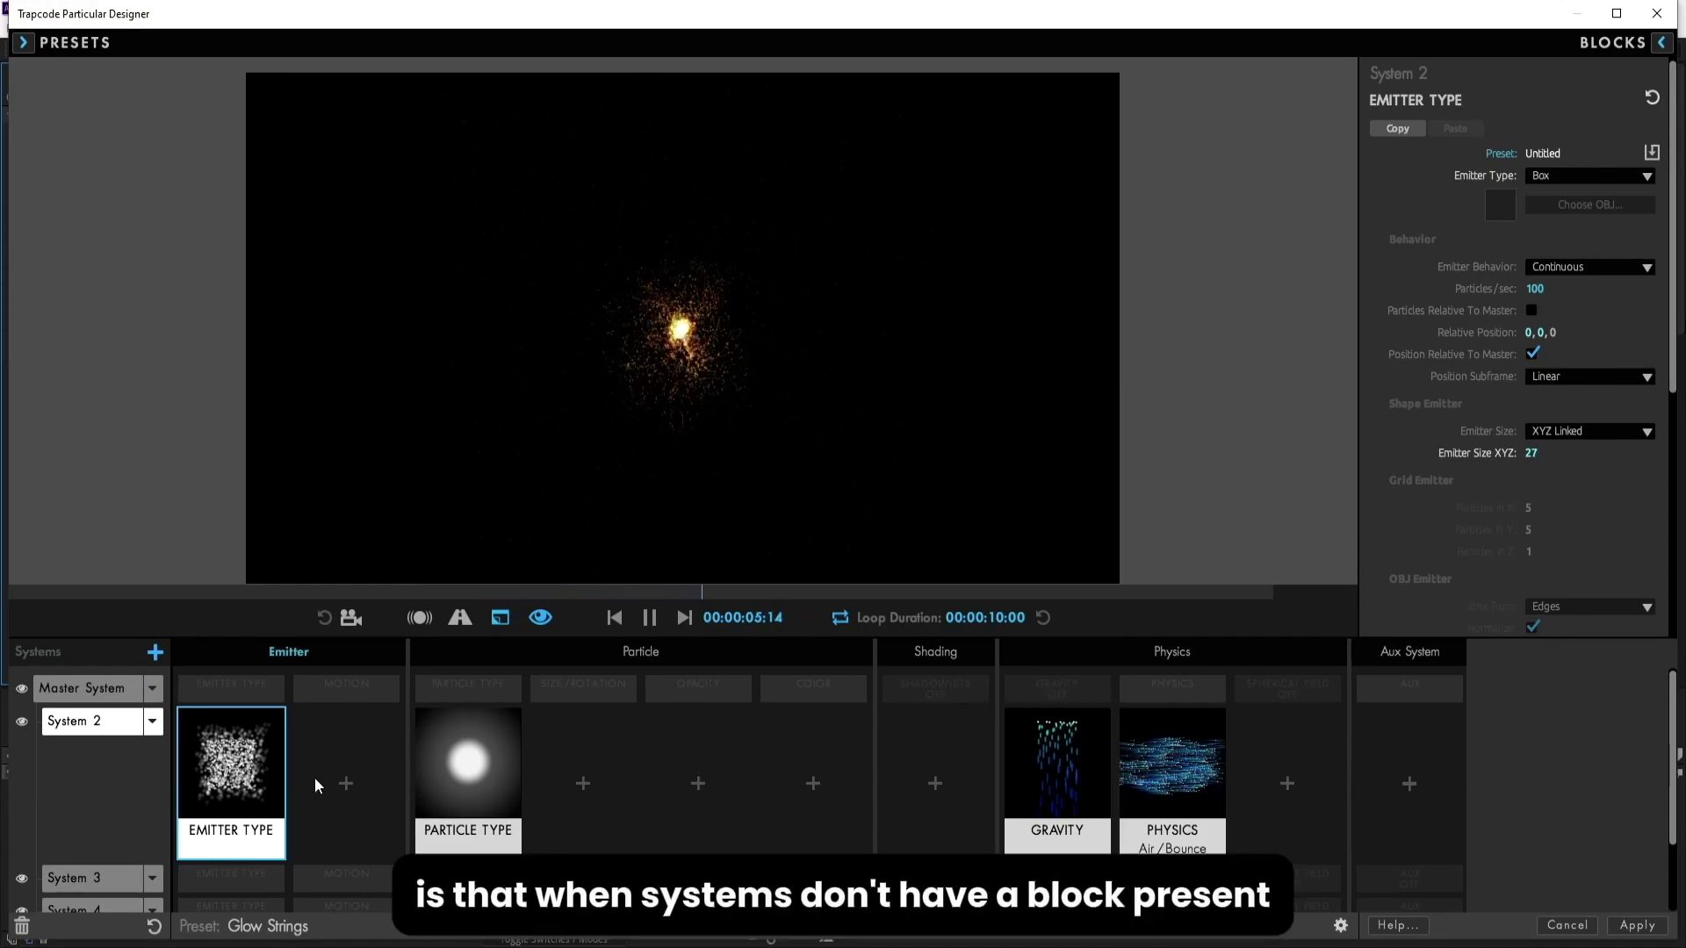
pyautogui.click(68, 693)
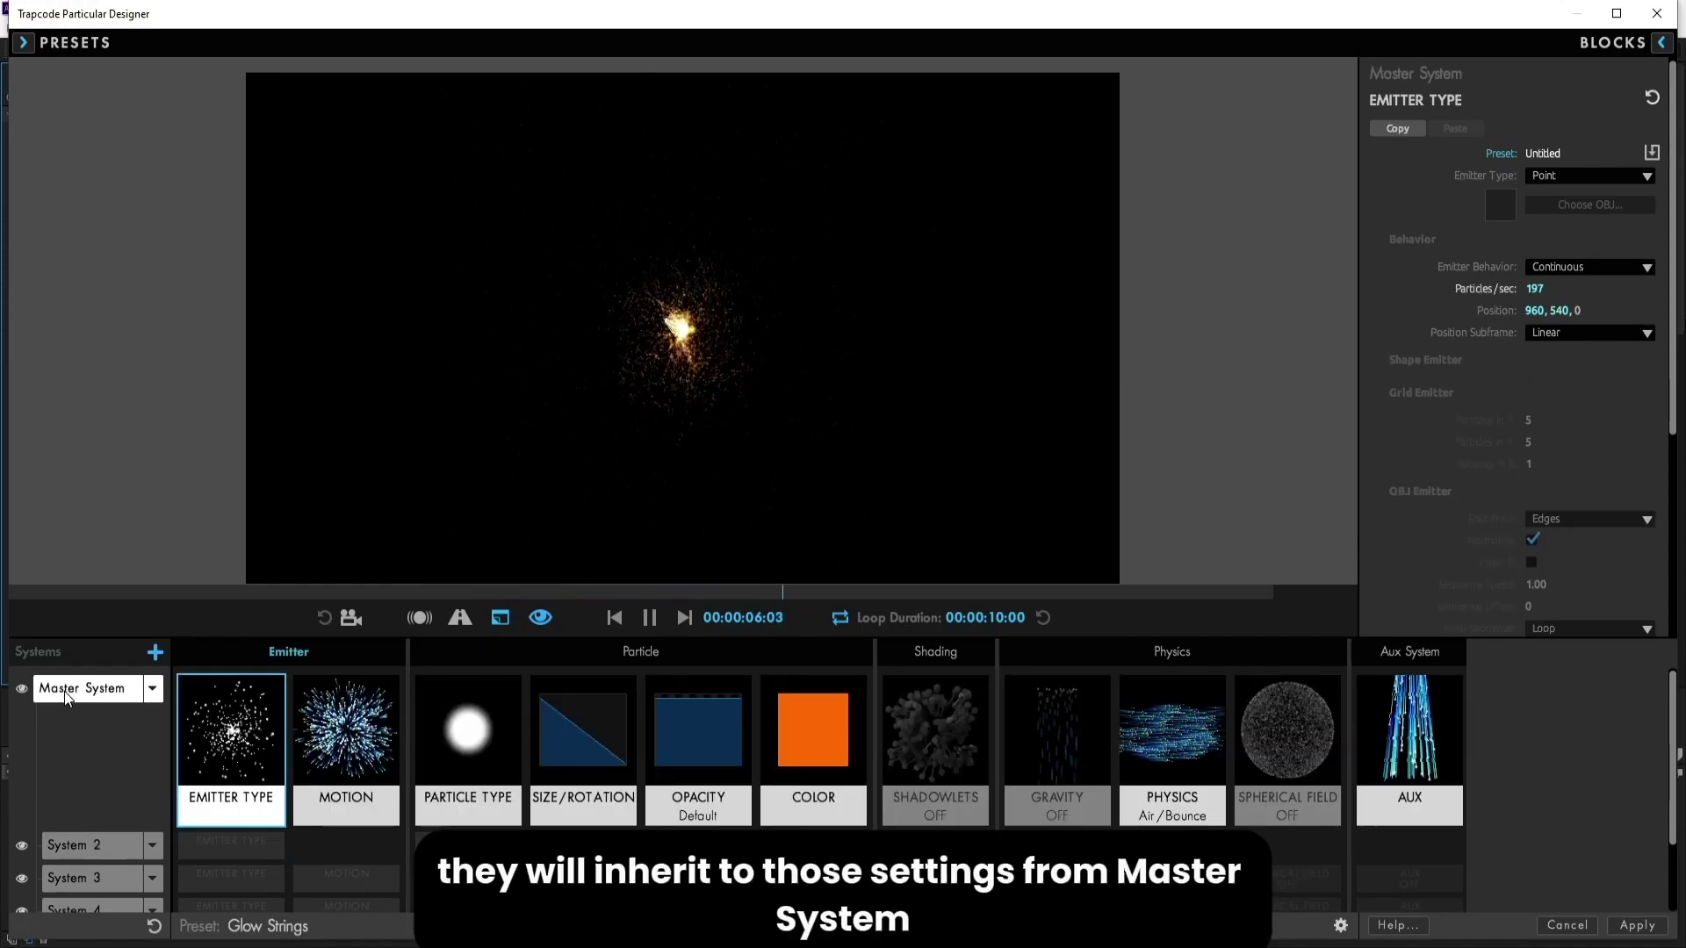
pyautogui.click(91, 847)
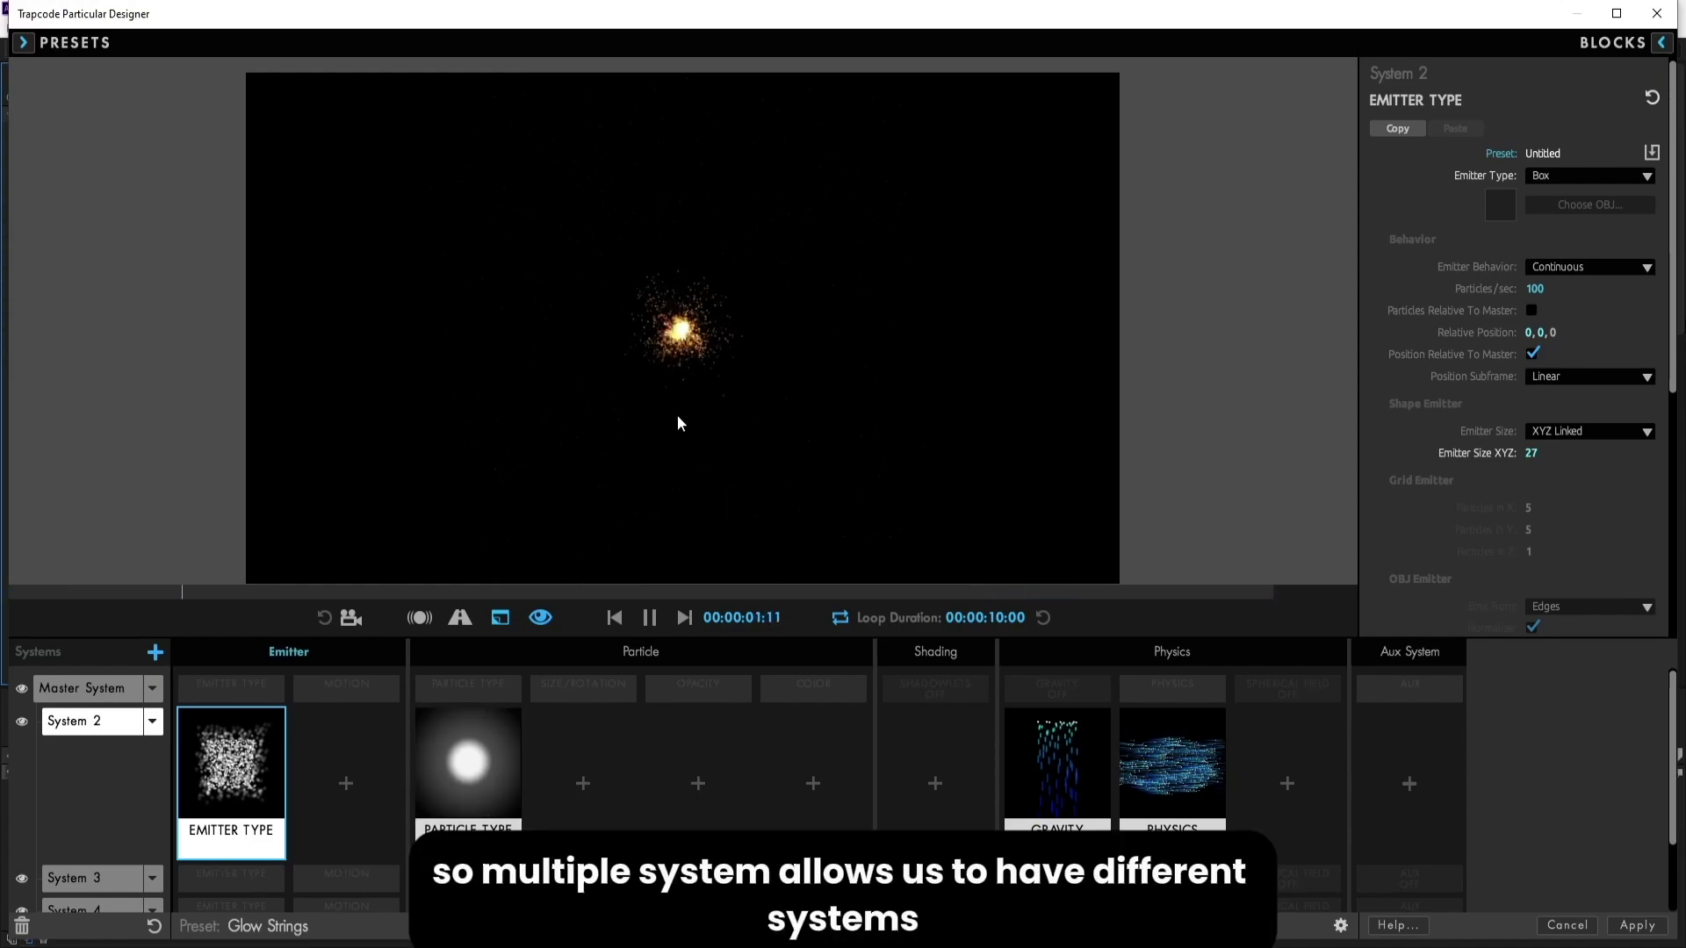
pyautogui.moveTo(726, 358)
pyautogui.mouseDown()
pyautogui.moveTo(666, 362)
pyautogui.moveTo(546, 424)
pyautogui.moveTo(493, 421)
pyautogui.moveTo(472, 360)
pyautogui.moveTo(490, 318)
pyautogui.moveTo(693, 333)
pyautogui.mouseUp()
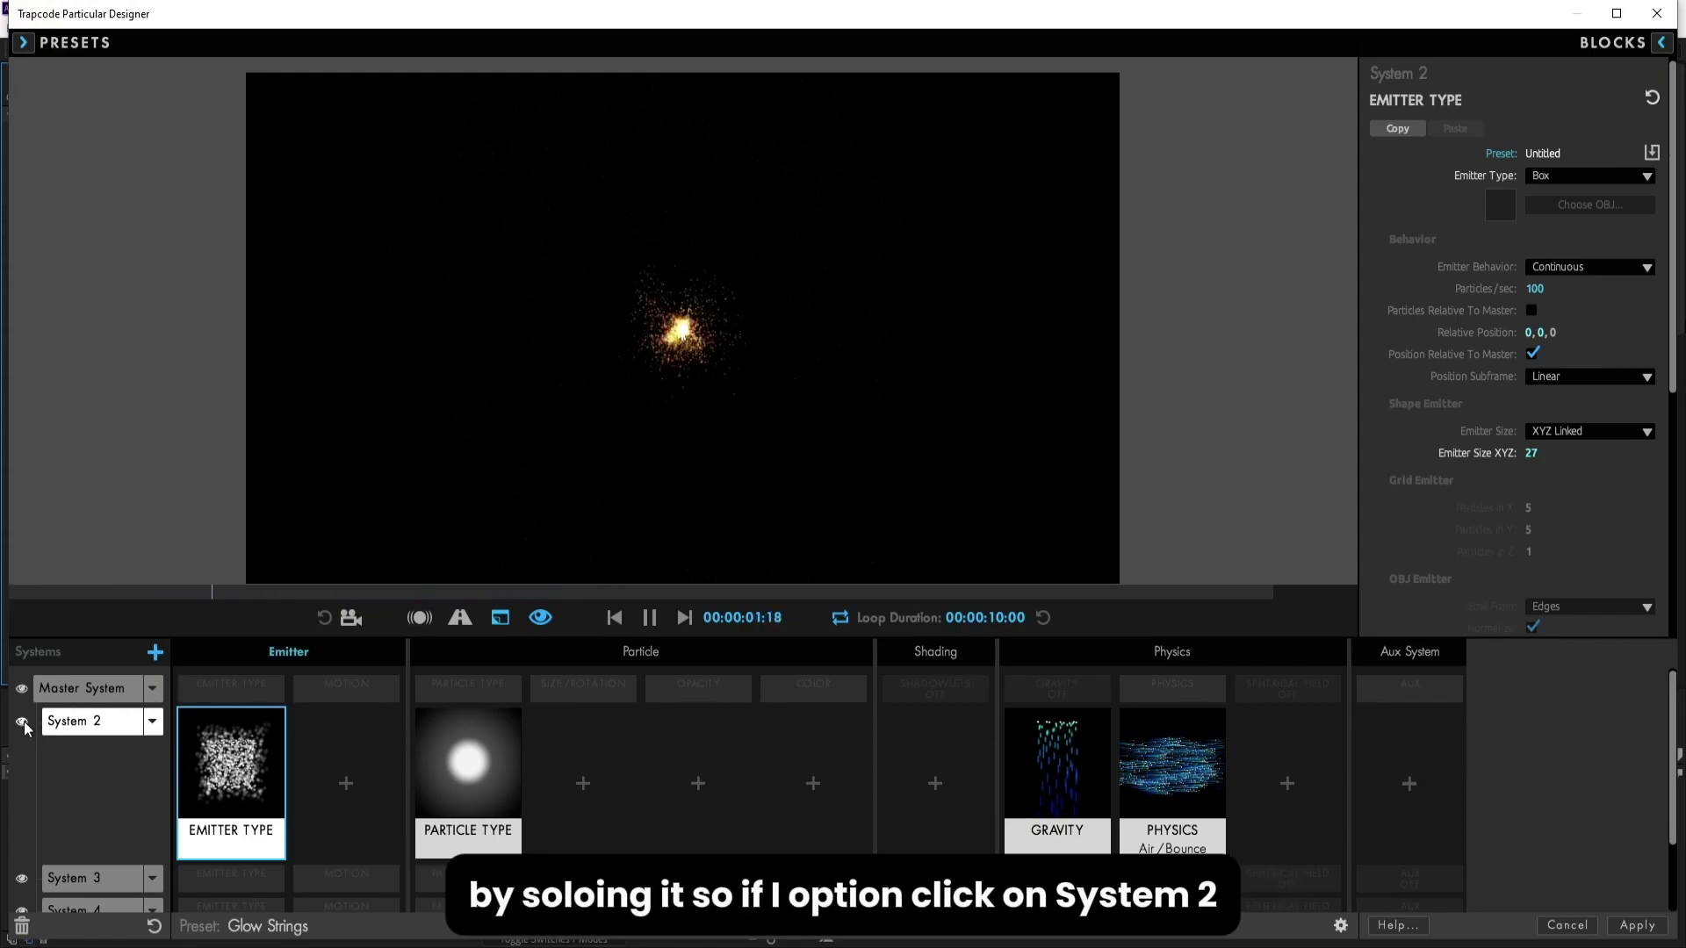
# Step: Solo System 2 in the preview, then unsolo it so all systems play
pyautogui.rightClick(23, 725)
pyautogui.click(62, 772)
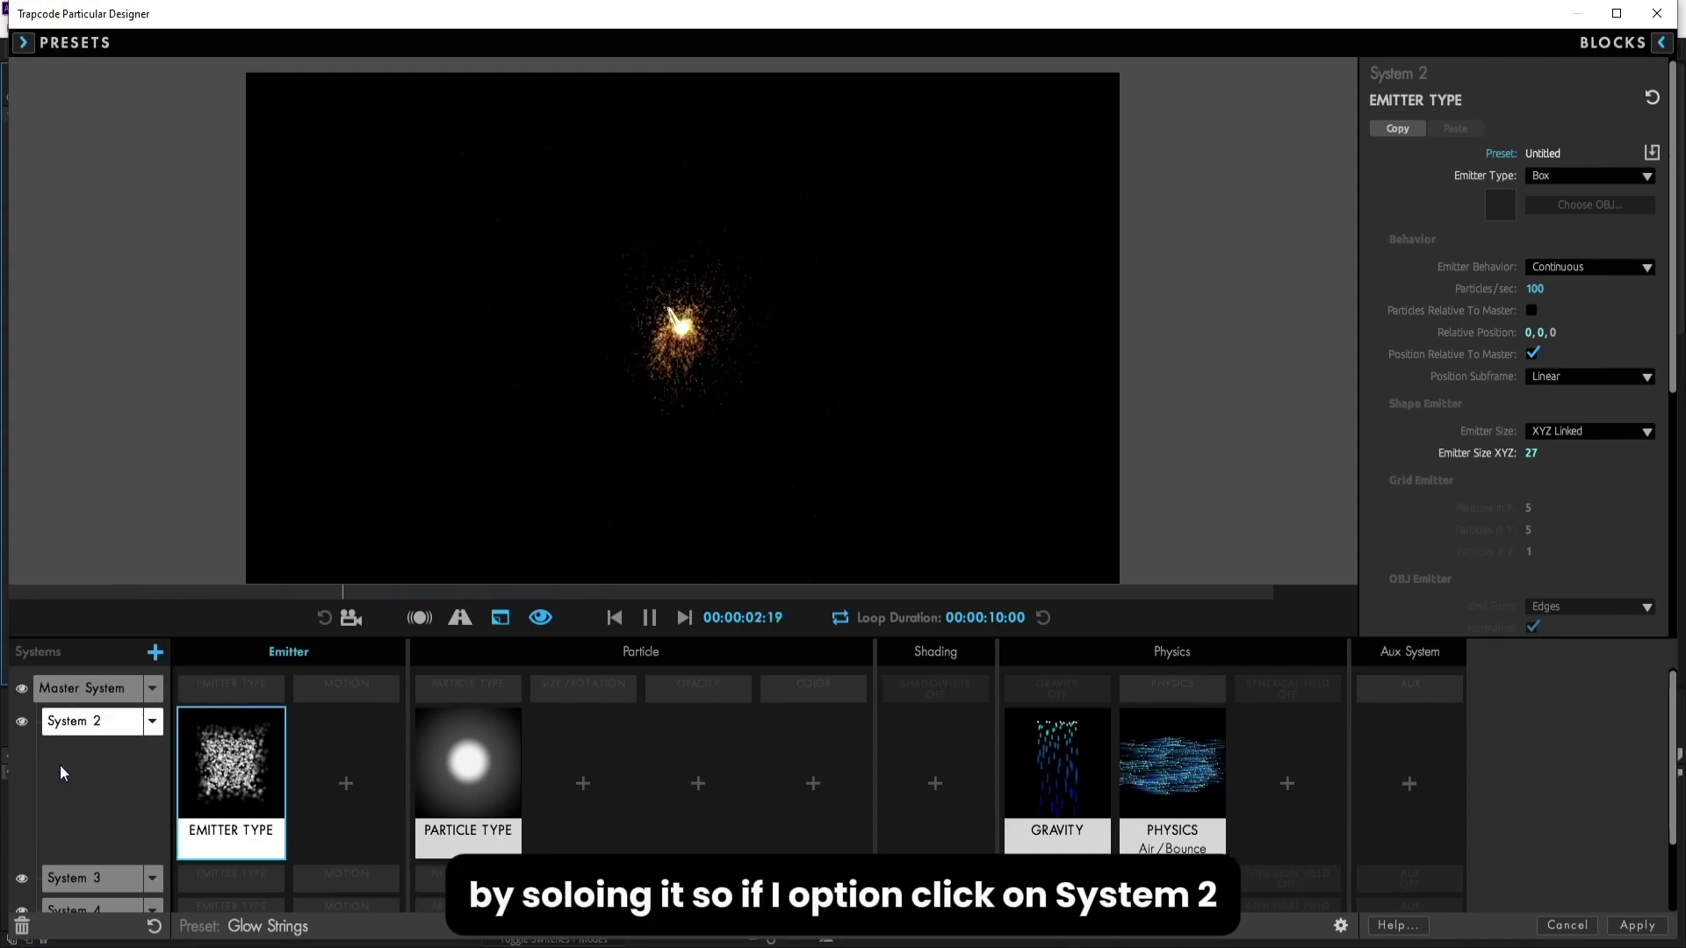
pyautogui.keyDown('alt'); pyautogui.click(63, 731); pyautogui.keyUp('alt')
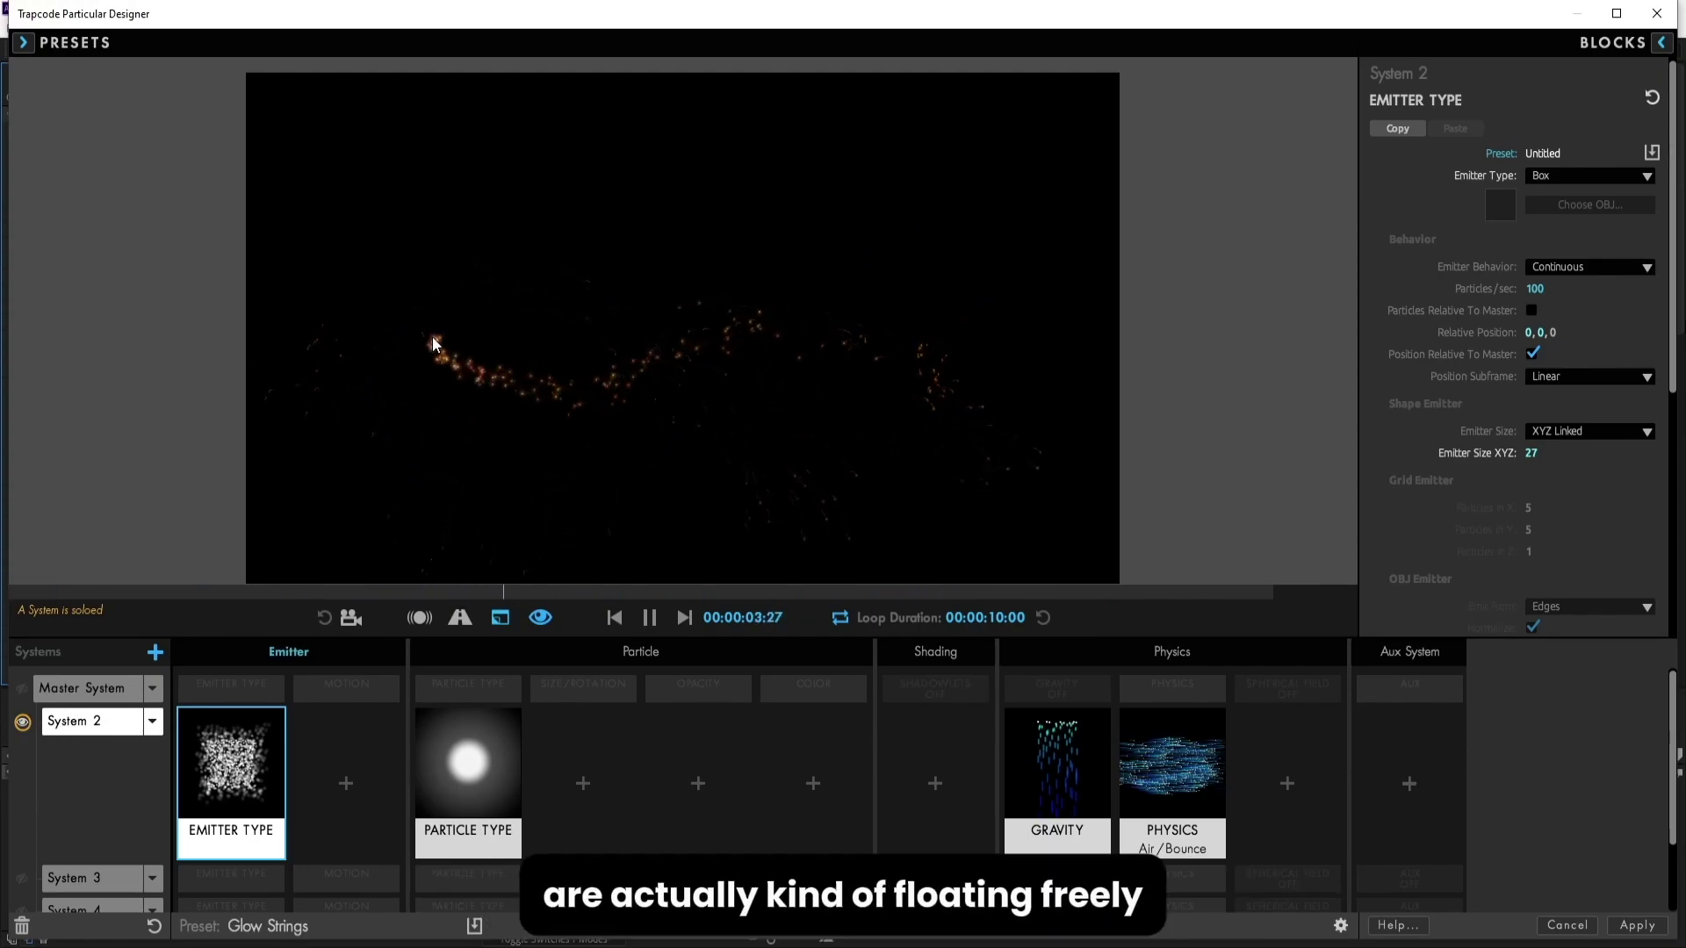
pyautogui.click(23, 724)
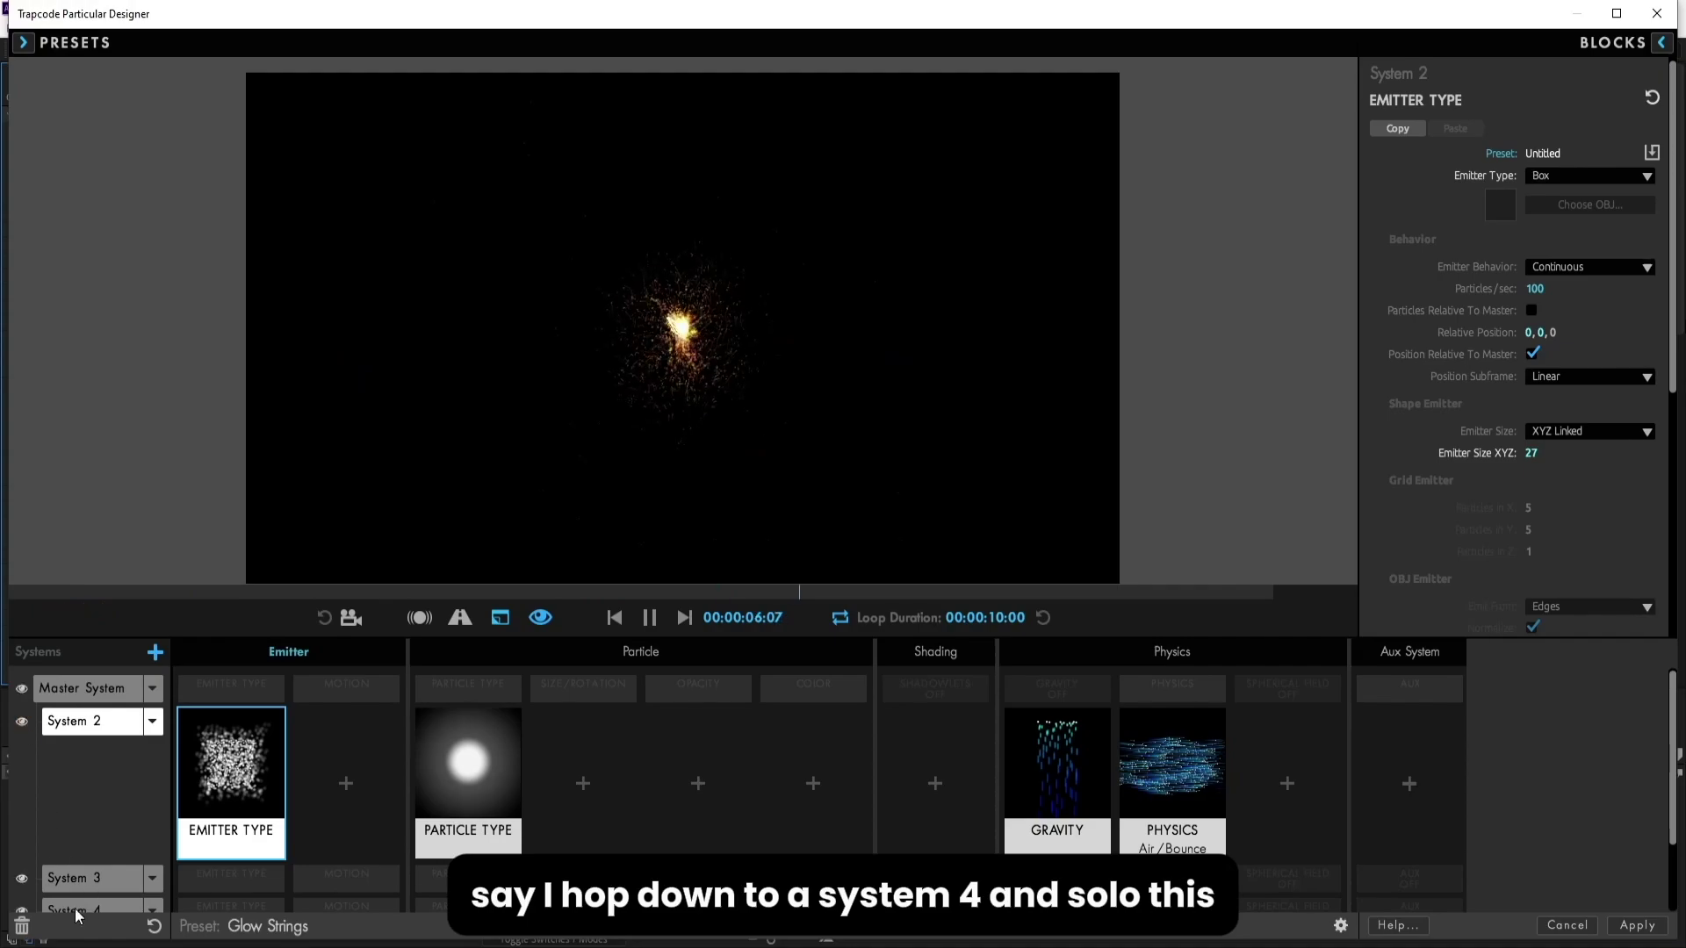
# Step: Solo System 4 and sweep its emitter around the preview to draw light streaks
pyautogui.rightClick(19, 875)
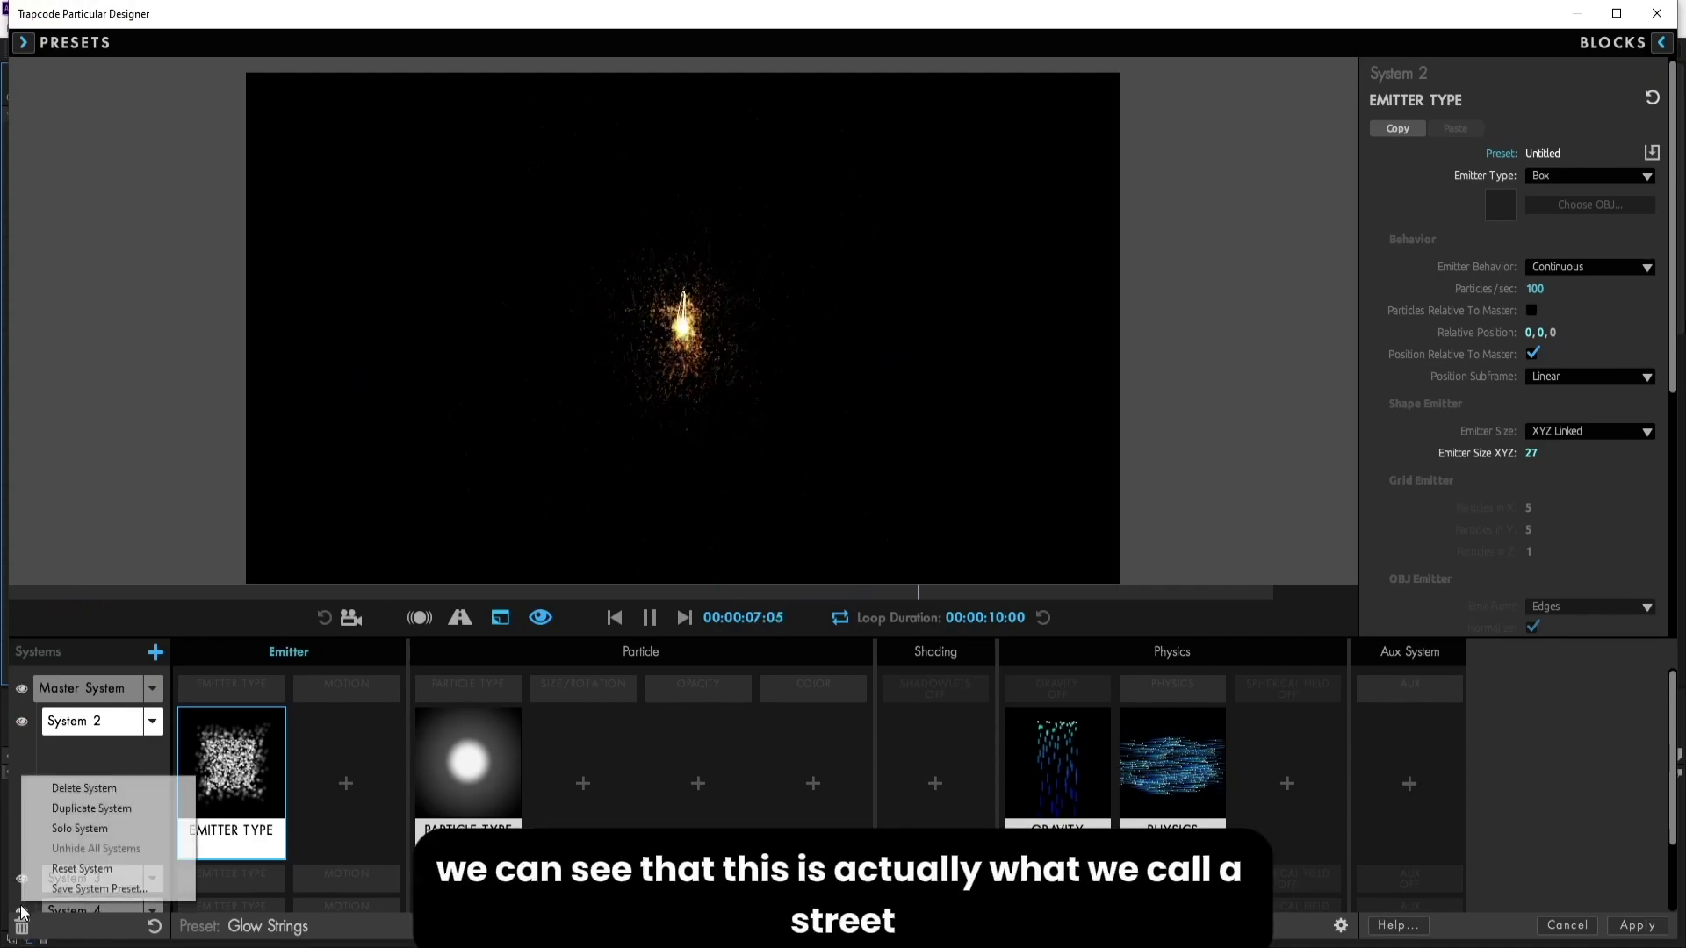
pyautogui.click(78, 828)
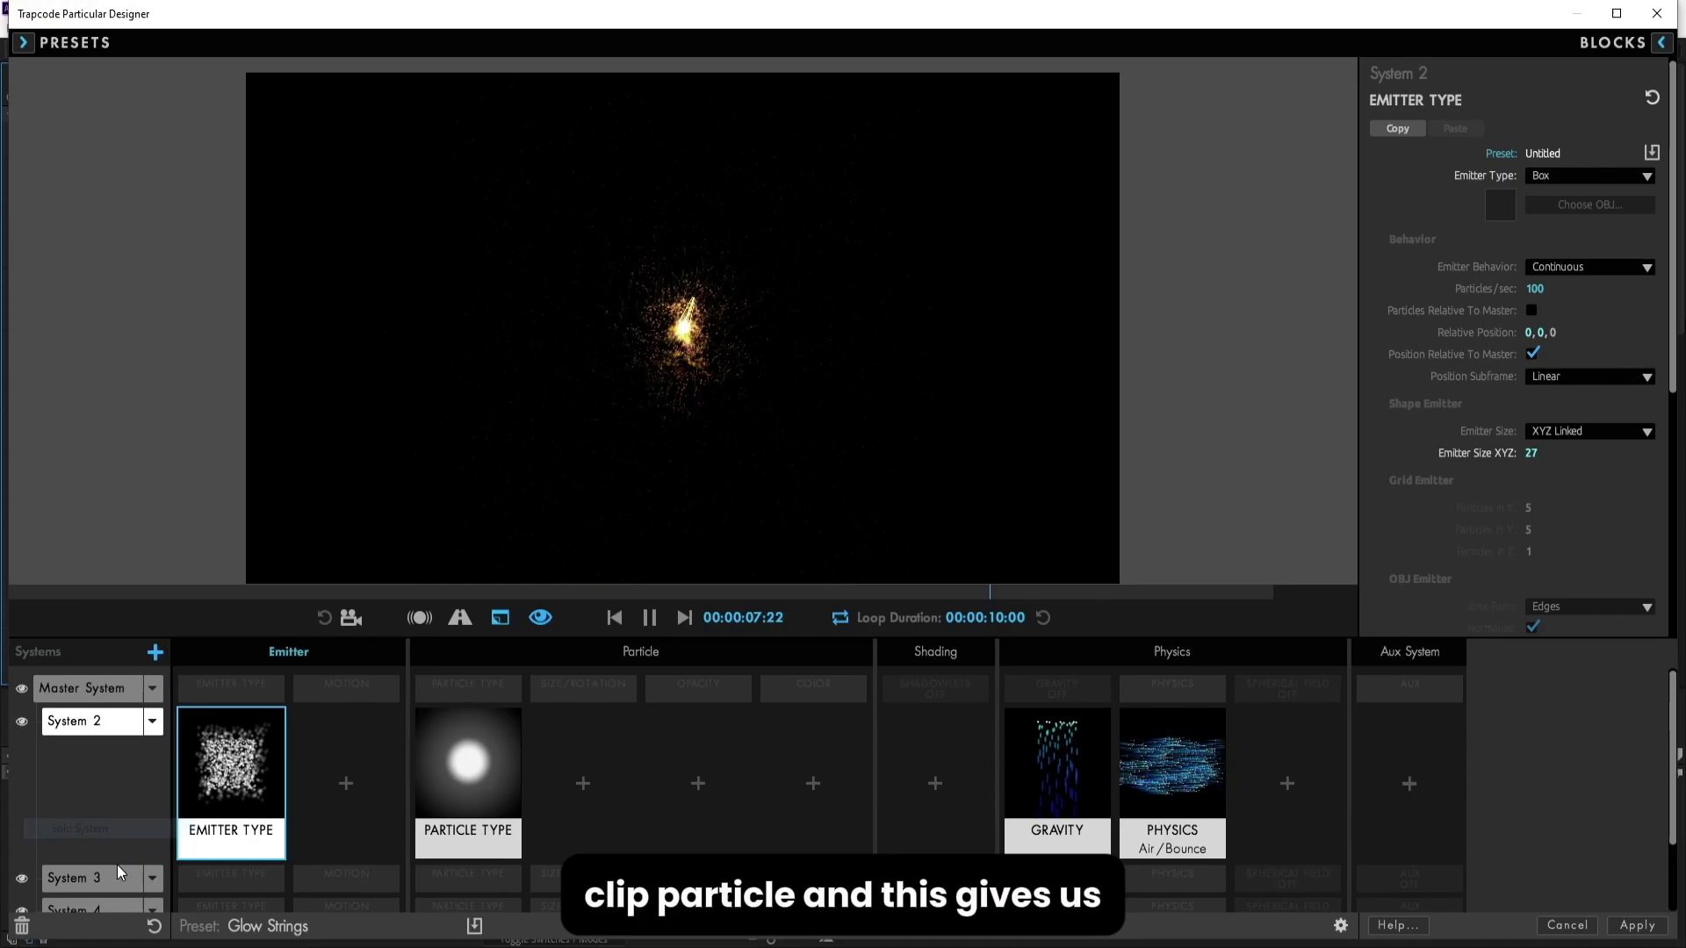
pyautogui.click(117, 911)
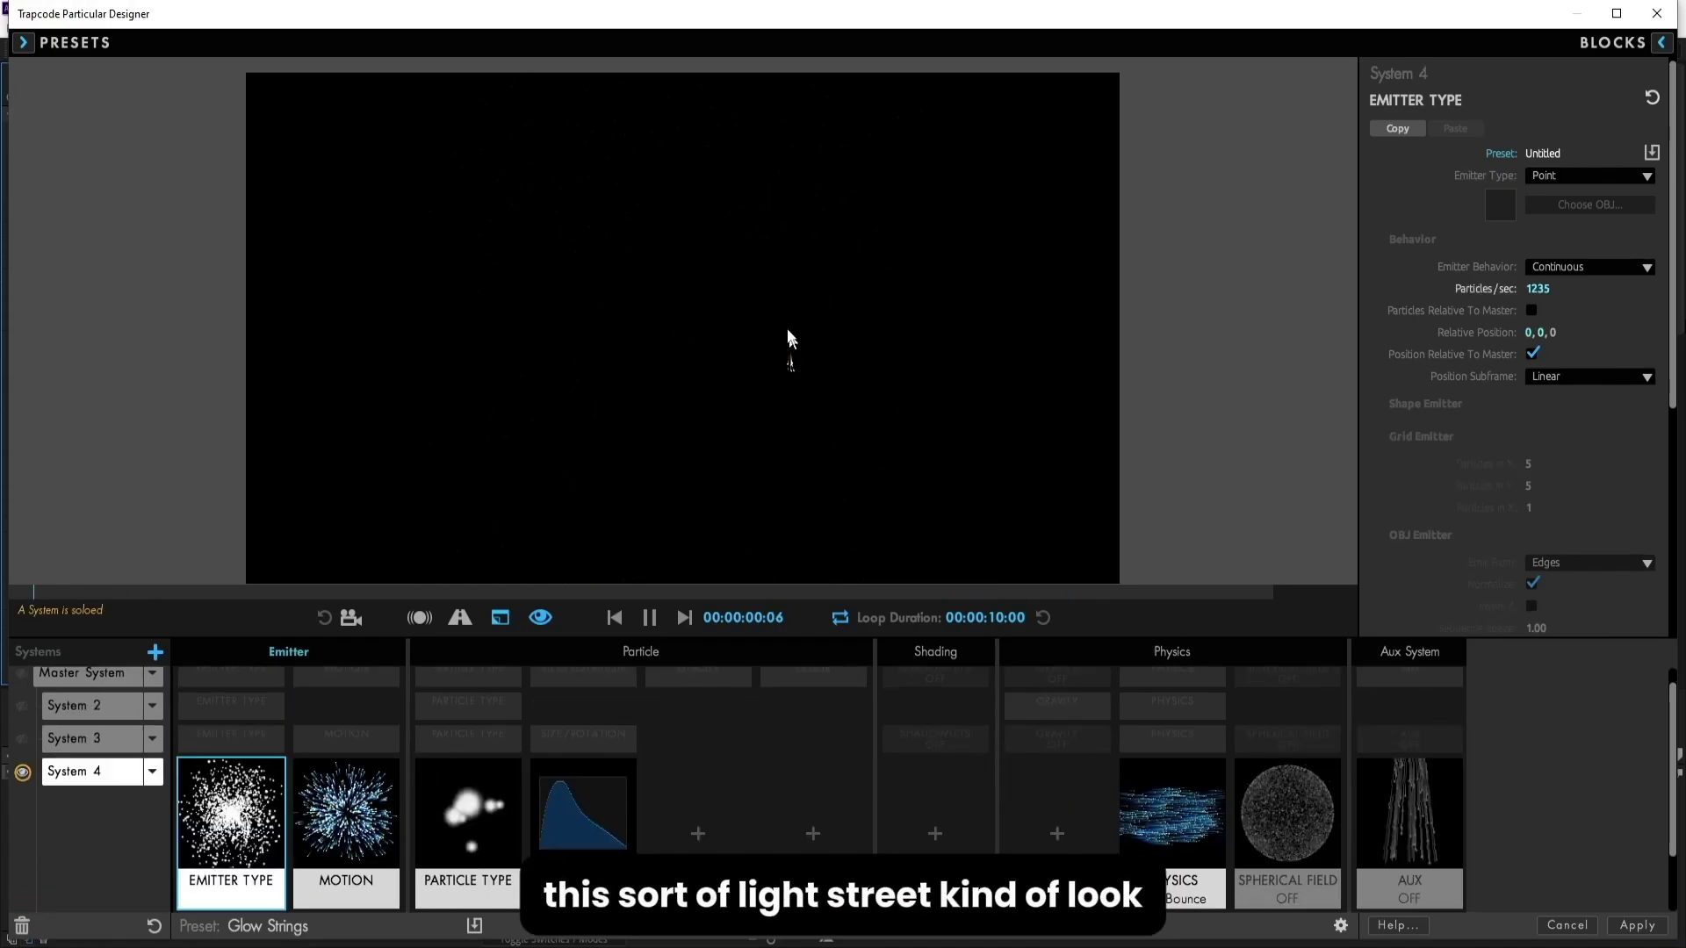
pyautogui.moveTo(789, 338)
pyautogui.mouseDown()
pyautogui.moveTo(636, 369)
pyautogui.moveTo(513, 429)
pyautogui.moveTo(432, 351)
pyautogui.moveTo(487, 310)
pyautogui.moveTo(646, 373)
pyautogui.moveTo(1006, 392)
pyautogui.moveTo(1040, 318)
pyautogui.moveTo(975, 302)
pyautogui.moveTo(850, 363)
pyautogui.moveTo(672, 388)
pyautogui.moveTo(566, 362)
pyautogui.moveTo(478, 369)
pyautogui.moveTo(436, 469)
pyautogui.moveTo(790, 498)
pyautogui.moveTo(966, 463)
pyautogui.mouseUp()
pyautogui.moveTo(933, 391)
pyautogui.mouseDown()
pyautogui.moveTo(571, 386)
pyautogui.moveTo(502, 300)
pyautogui.mouseUp()
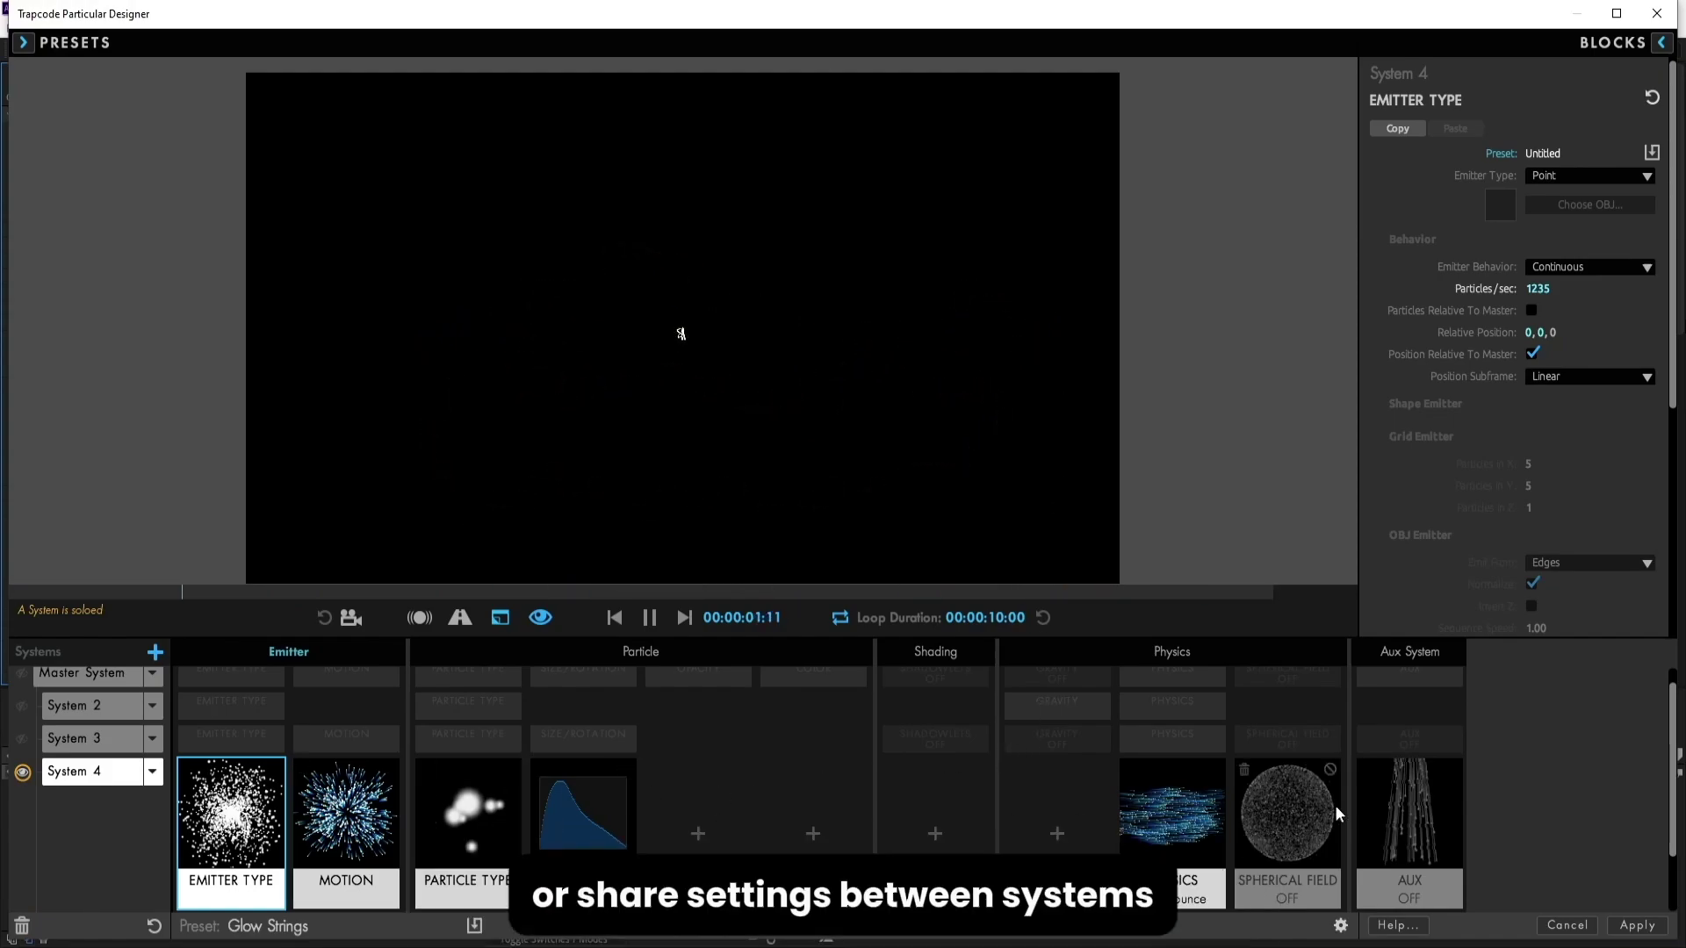
pyautogui.moveTo(809, 392)
pyautogui.mouseDown()
pyautogui.moveTo(734, 466)
pyautogui.moveTo(552, 446)
pyautogui.moveTo(332, 354)
pyautogui.moveTo(342, 273)
pyautogui.mouseUp()
pyautogui.moveTo(571, 331); pyautogui.dragTo(936, 360)
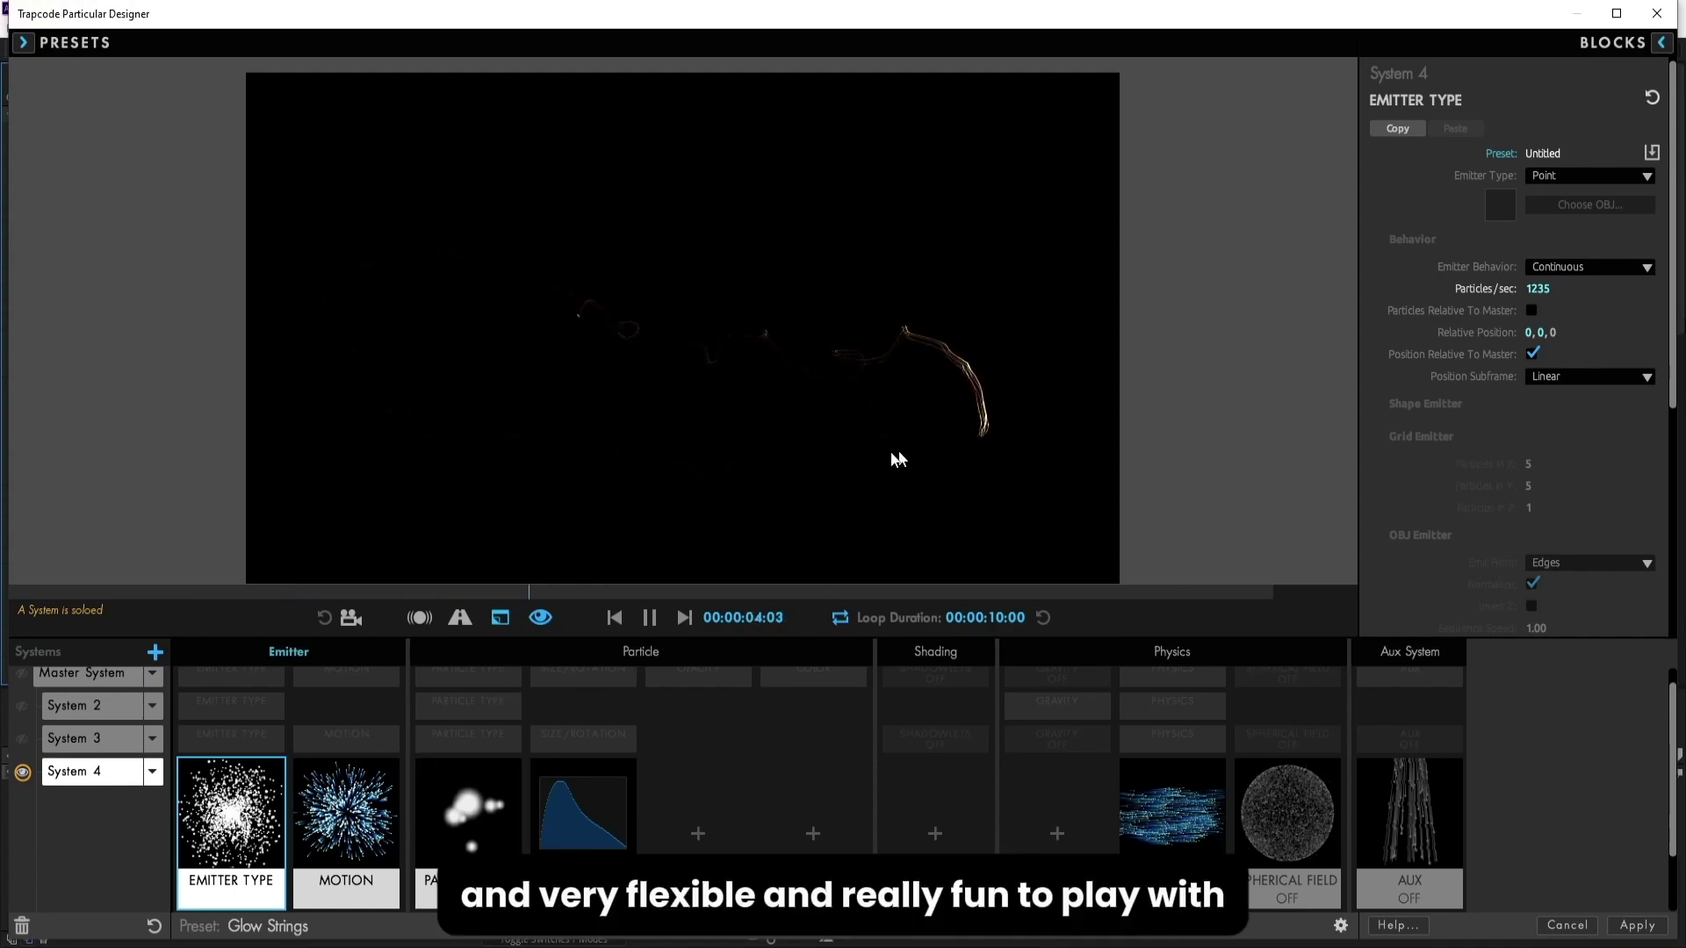
pyautogui.moveTo(898, 451)
pyautogui.mouseDown()
pyautogui.moveTo(682, 449)
pyautogui.moveTo(552, 425)
pyautogui.moveTo(464, 450)
pyautogui.mouseUp()
pyautogui.moveTo(665, 494)
pyautogui.mouseDown()
pyautogui.moveTo(1042, 310)
pyautogui.moveTo(970, 254)
pyautogui.moveTo(808, 304)
pyautogui.moveTo(616, 290)
pyautogui.moveTo(537, 251)
pyautogui.mouseUp()
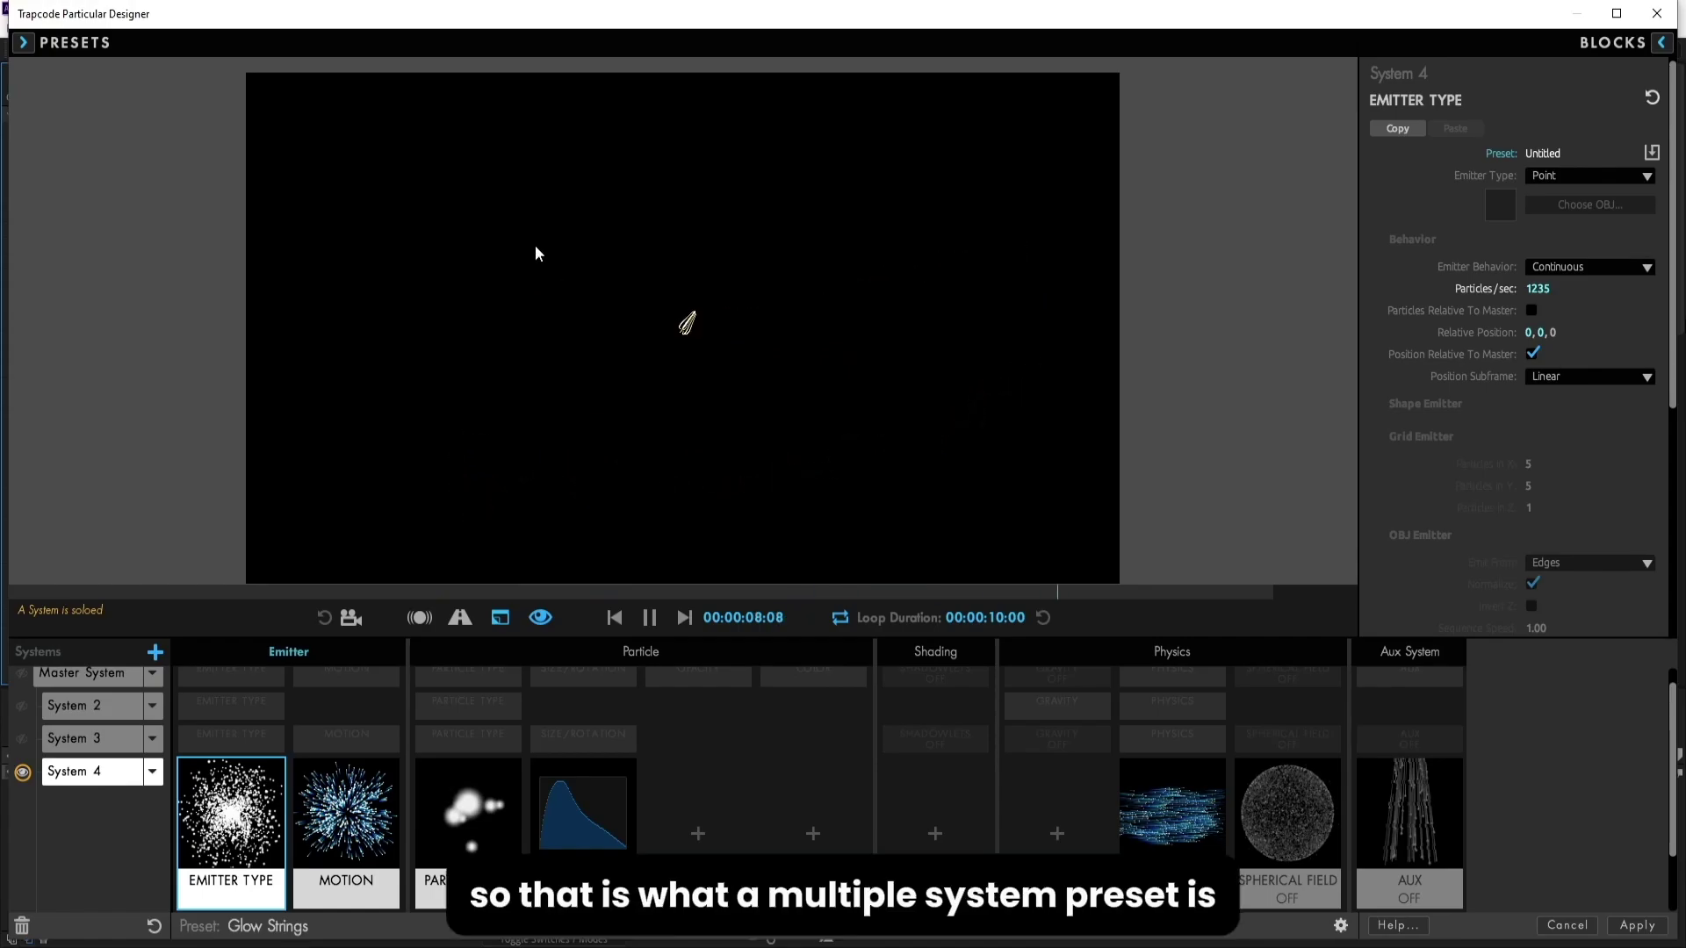
# Step: Browse the single-system presets while sweeping the emitter leftward in the preview
pyautogui.click(22, 44)
pyautogui.click(22, 44)
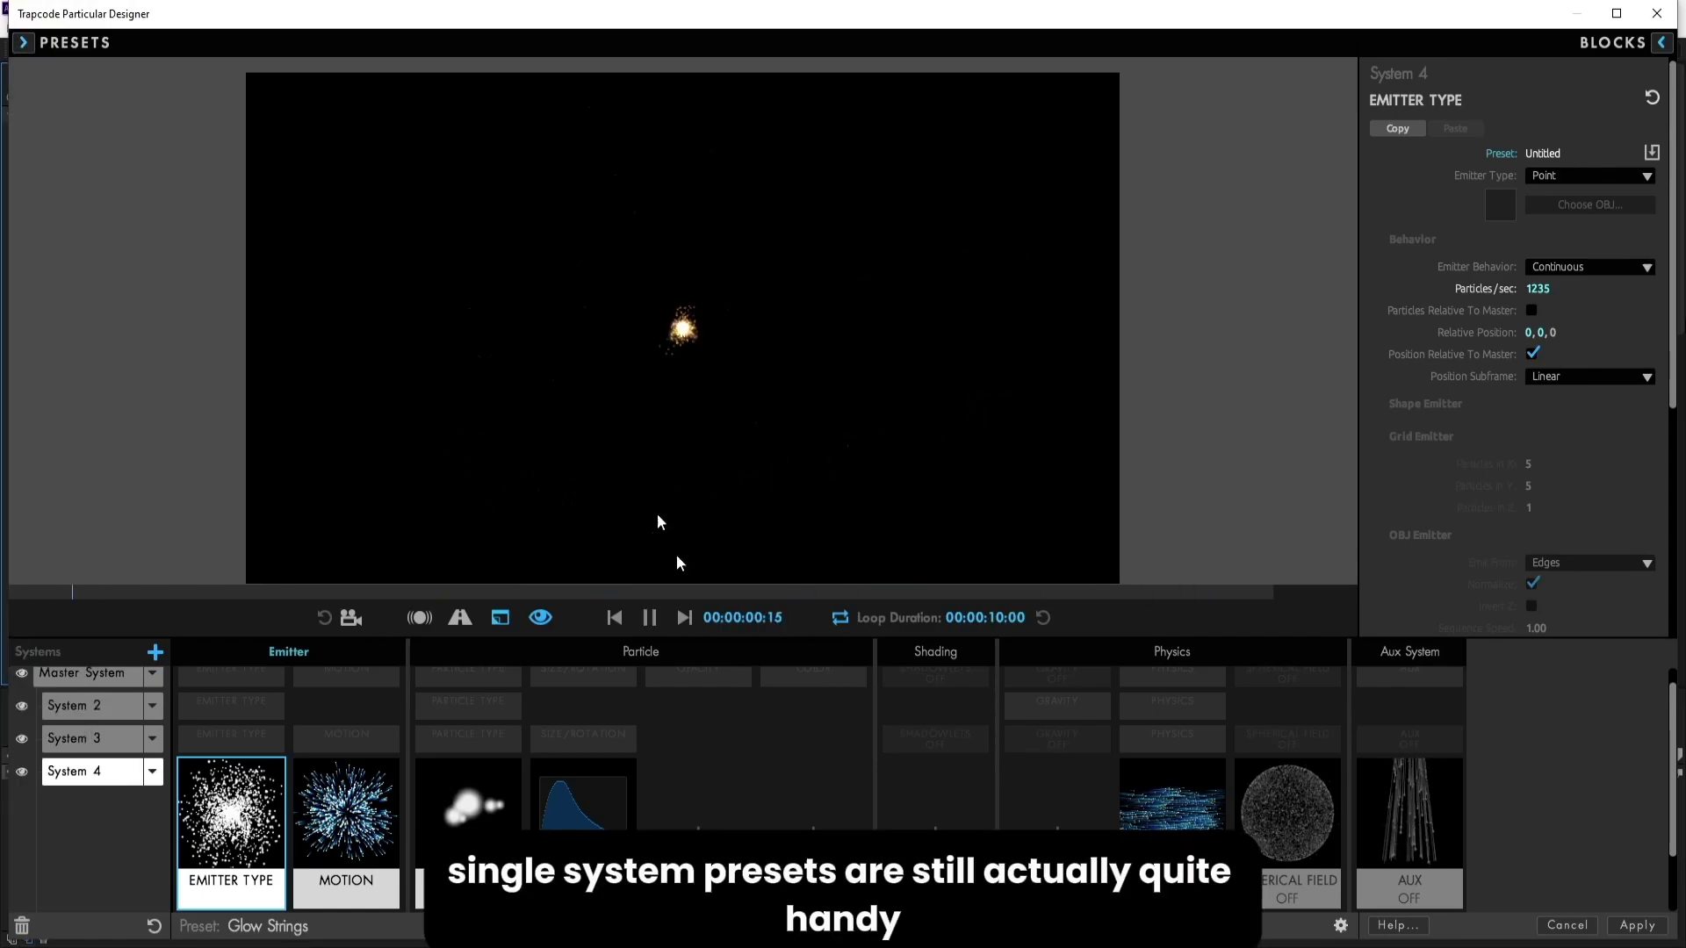
pyautogui.click(22, 42)
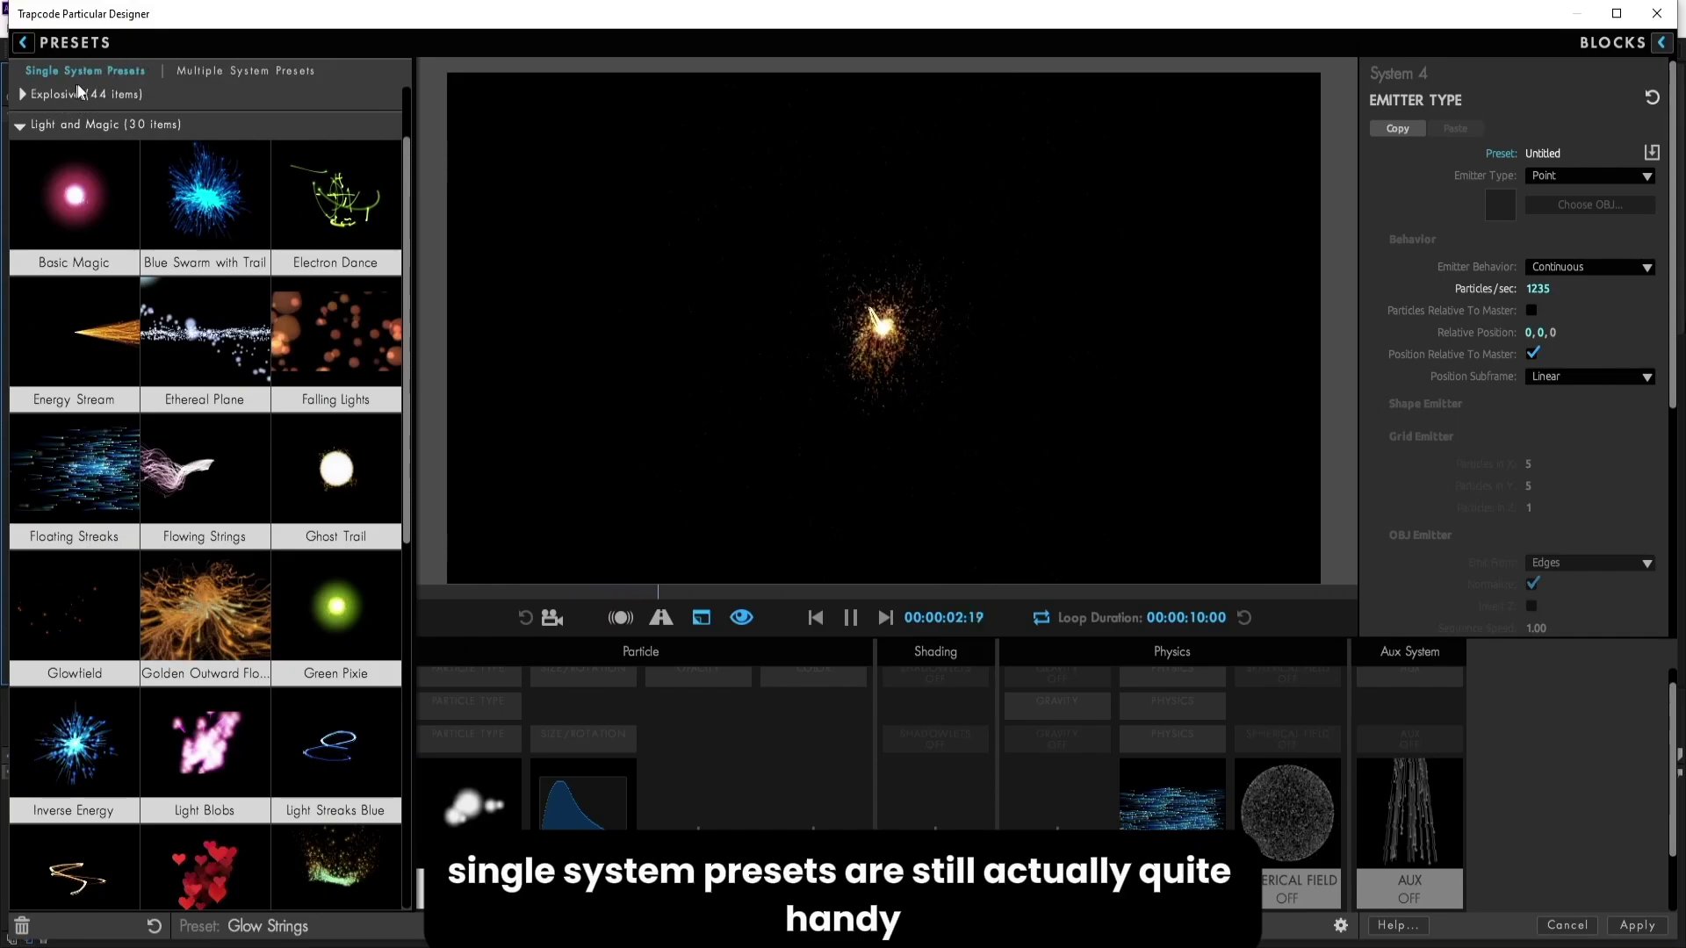
pyautogui.moveTo(904, 332)
pyautogui.mouseDown()
pyautogui.moveTo(773, 268)
pyautogui.moveTo(612, 285)
pyautogui.moveTo(805, 328)
pyautogui.moveTo(1057, 319)
pyautogui.moveTo(1046, 291)
pyautogui.moveTo(907, 381)
pyautogui.moveTo(693, 418)
pyautogui.moveTo(606, 497)
pyautogui.mouseUp()
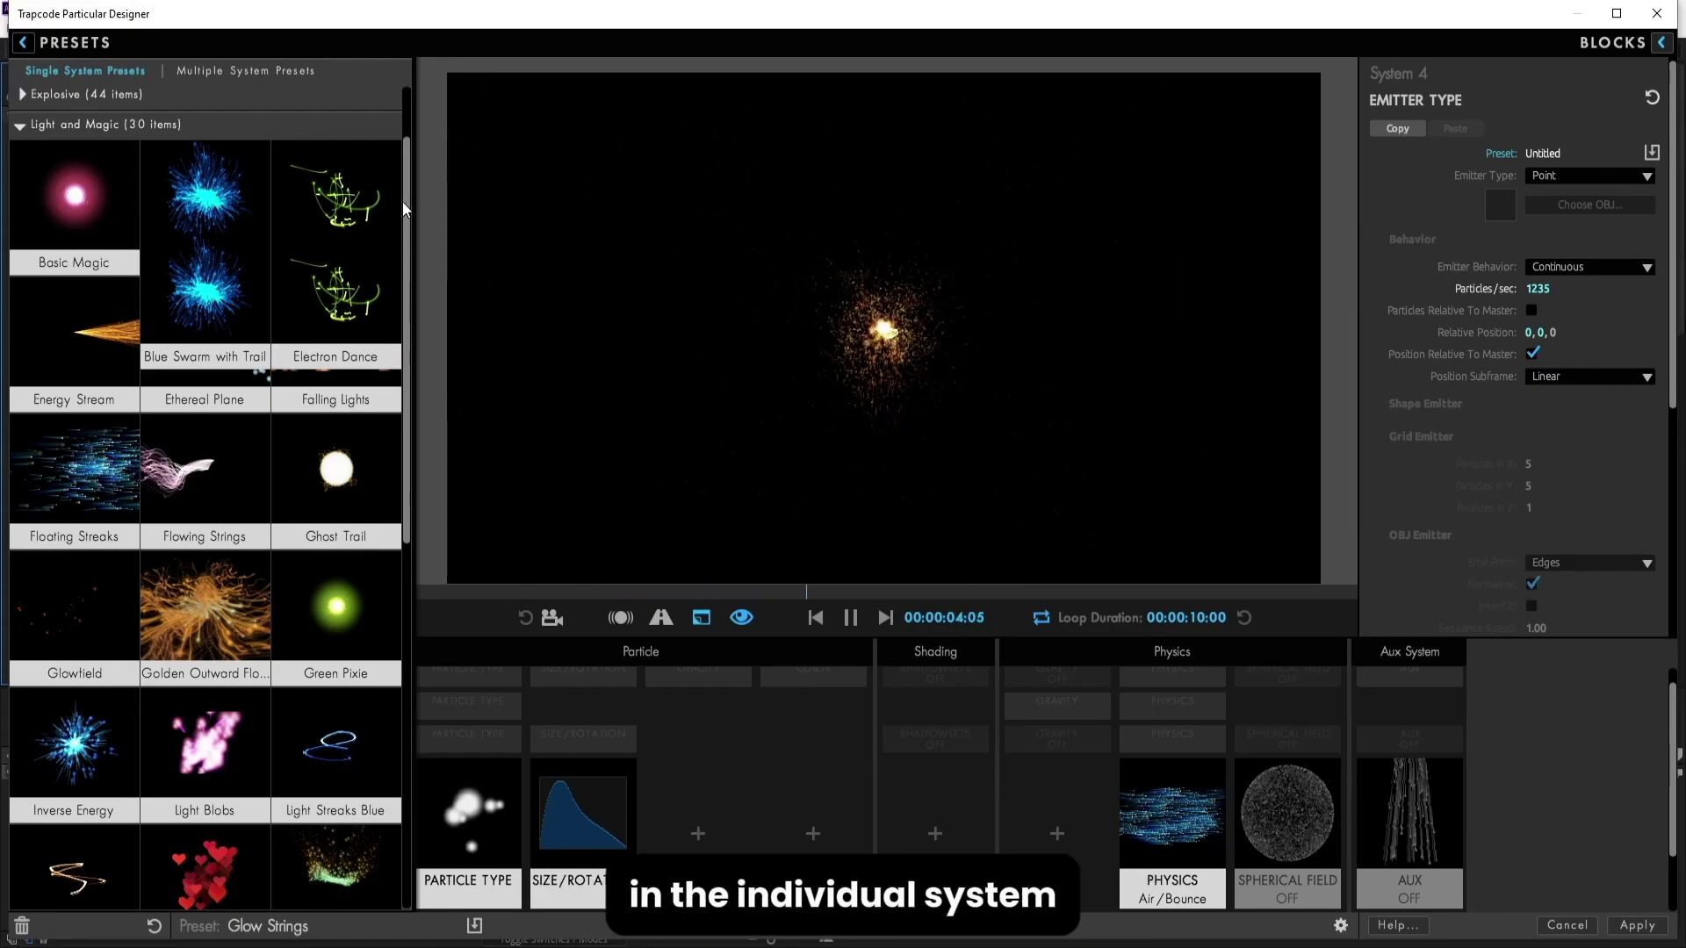
pyautogui.scroll(-1, 403, 201)
pyautogui.scroll(3, 404, 193)
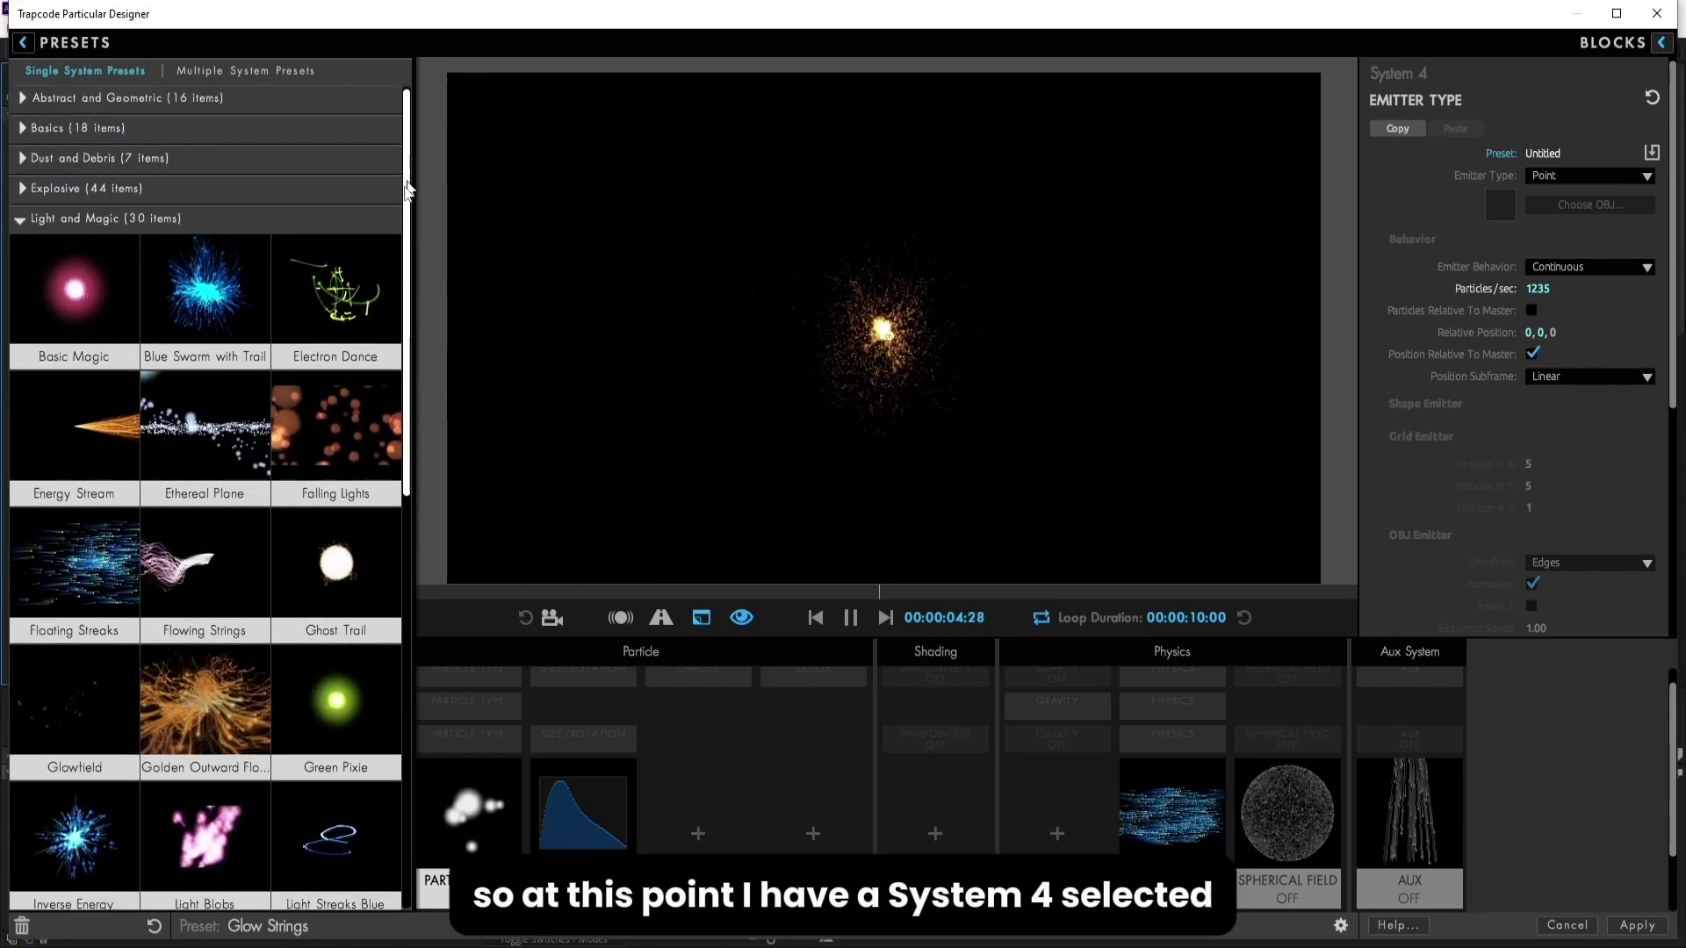
pyautogui.scroll(-1, 407, 189)
# Step: Try the Magic Rising preset on System 4, then load Orange Stars instead
pyautogui.click(22, 43)
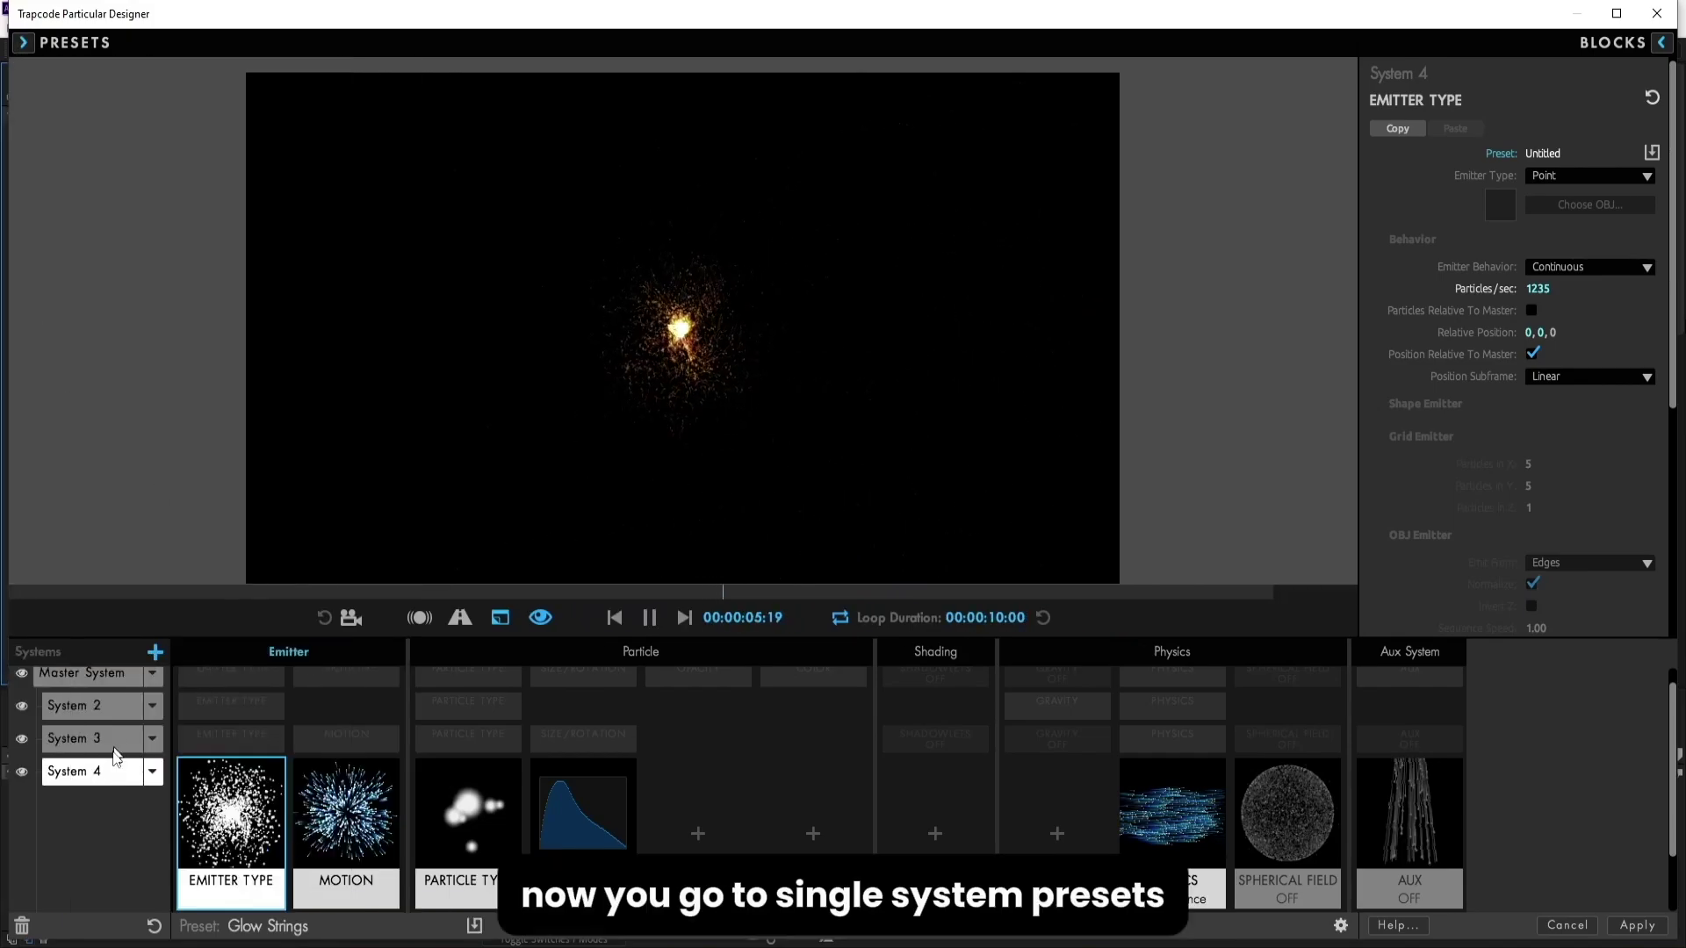
pyautogui.click(23, 42)
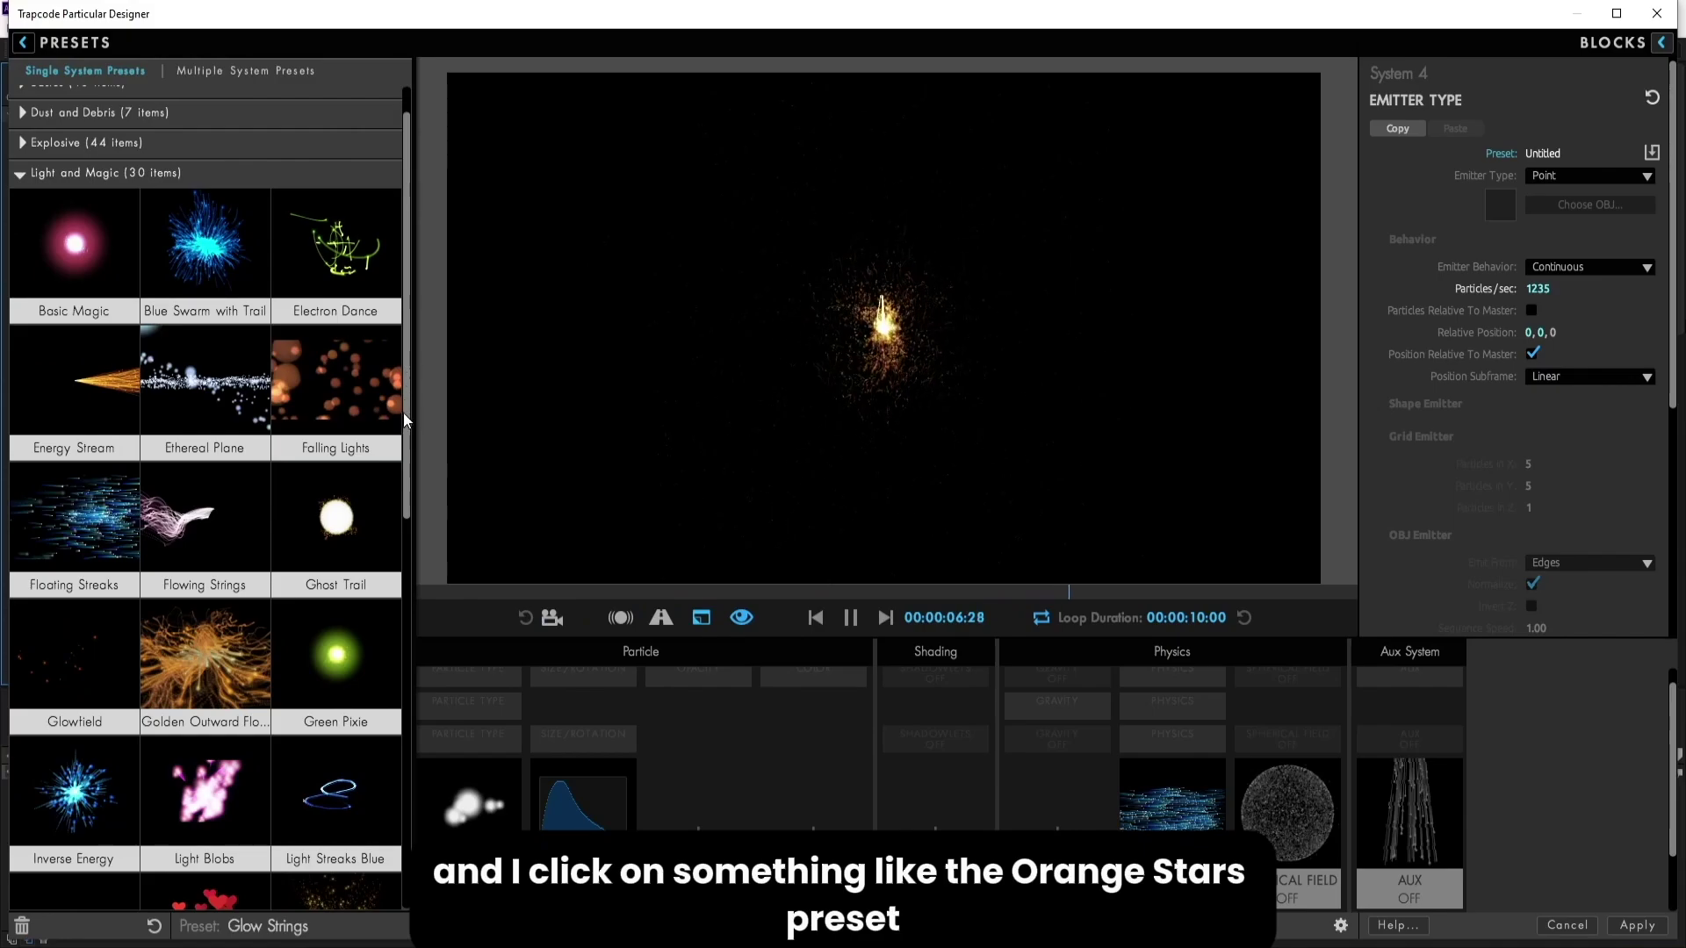
pyautogui.moveTo(403, 413)
pyautogui.mouseDown()
pyautogui.moveTo(404, 509)
pyautogui.moveTo(360, 613)
pyautogui.moveTo(290, 636)
pyautogui.mouseUp()
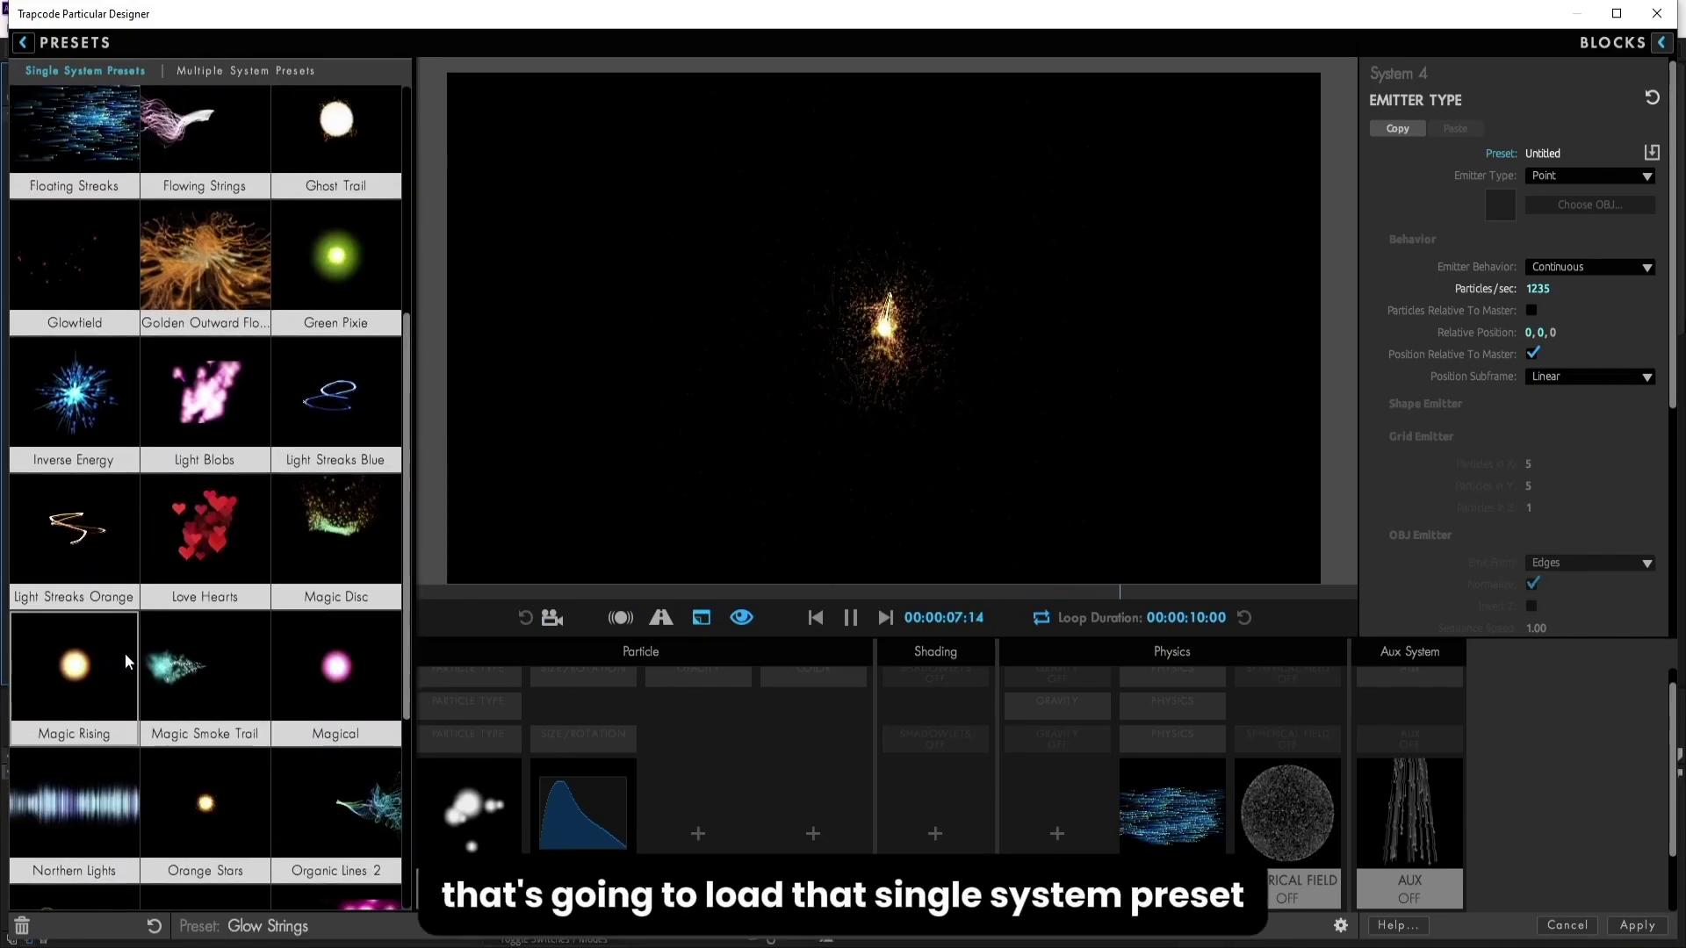
pyautogui.click(125, 653)
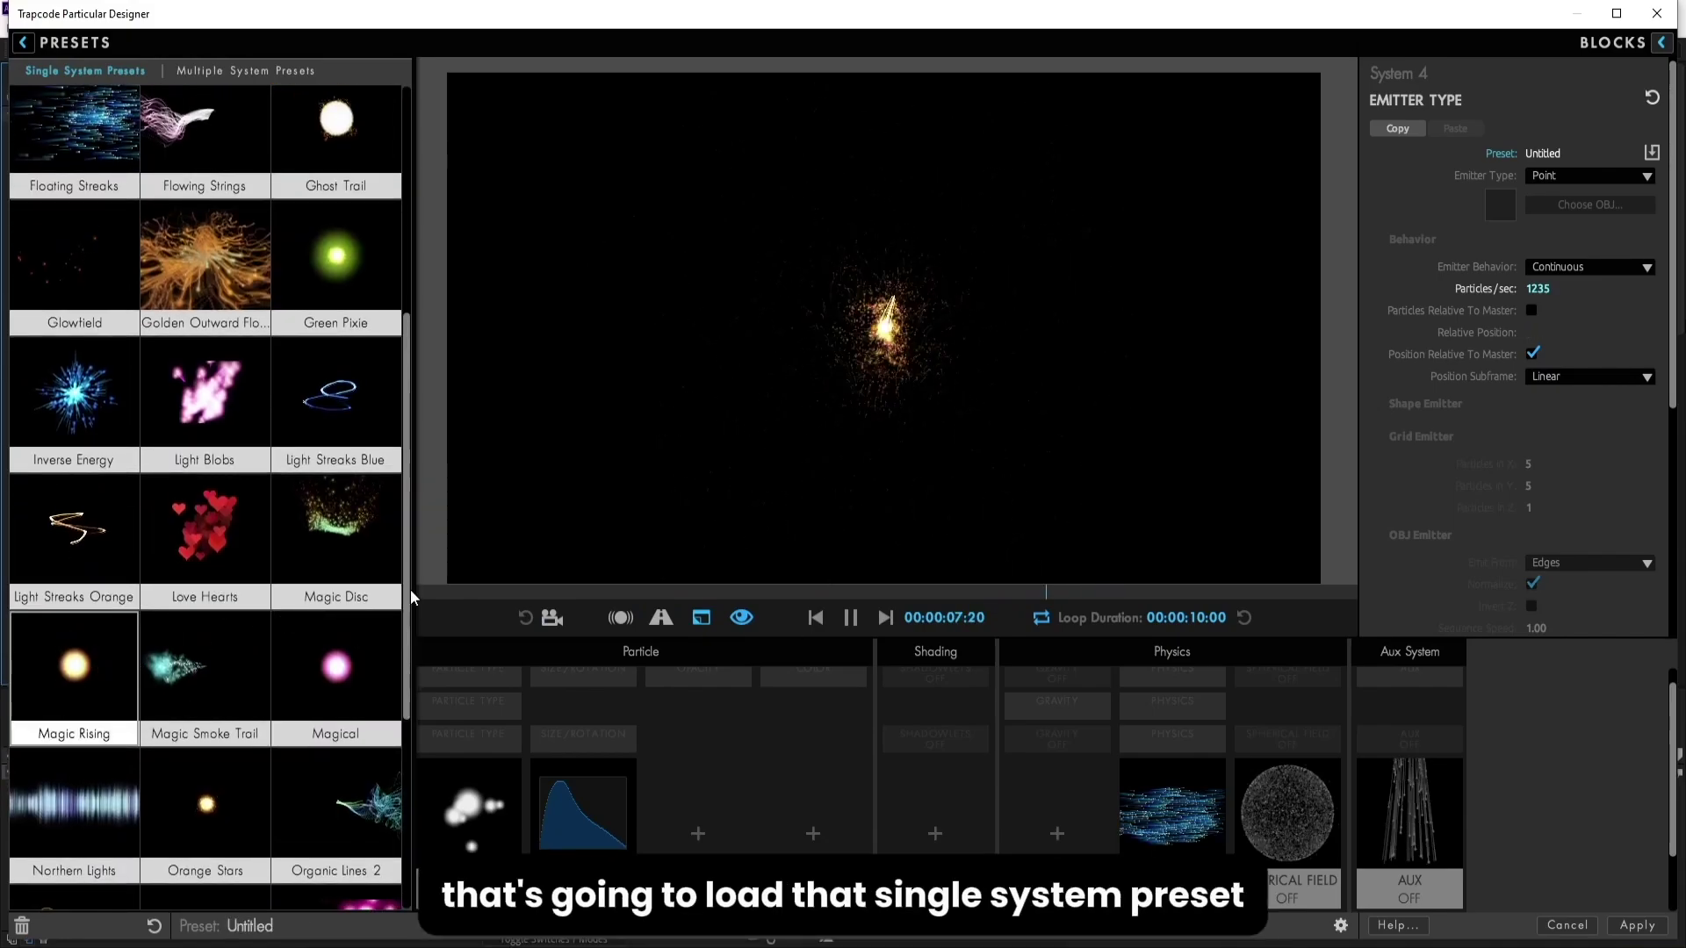
pyautogui.click(170, 820)
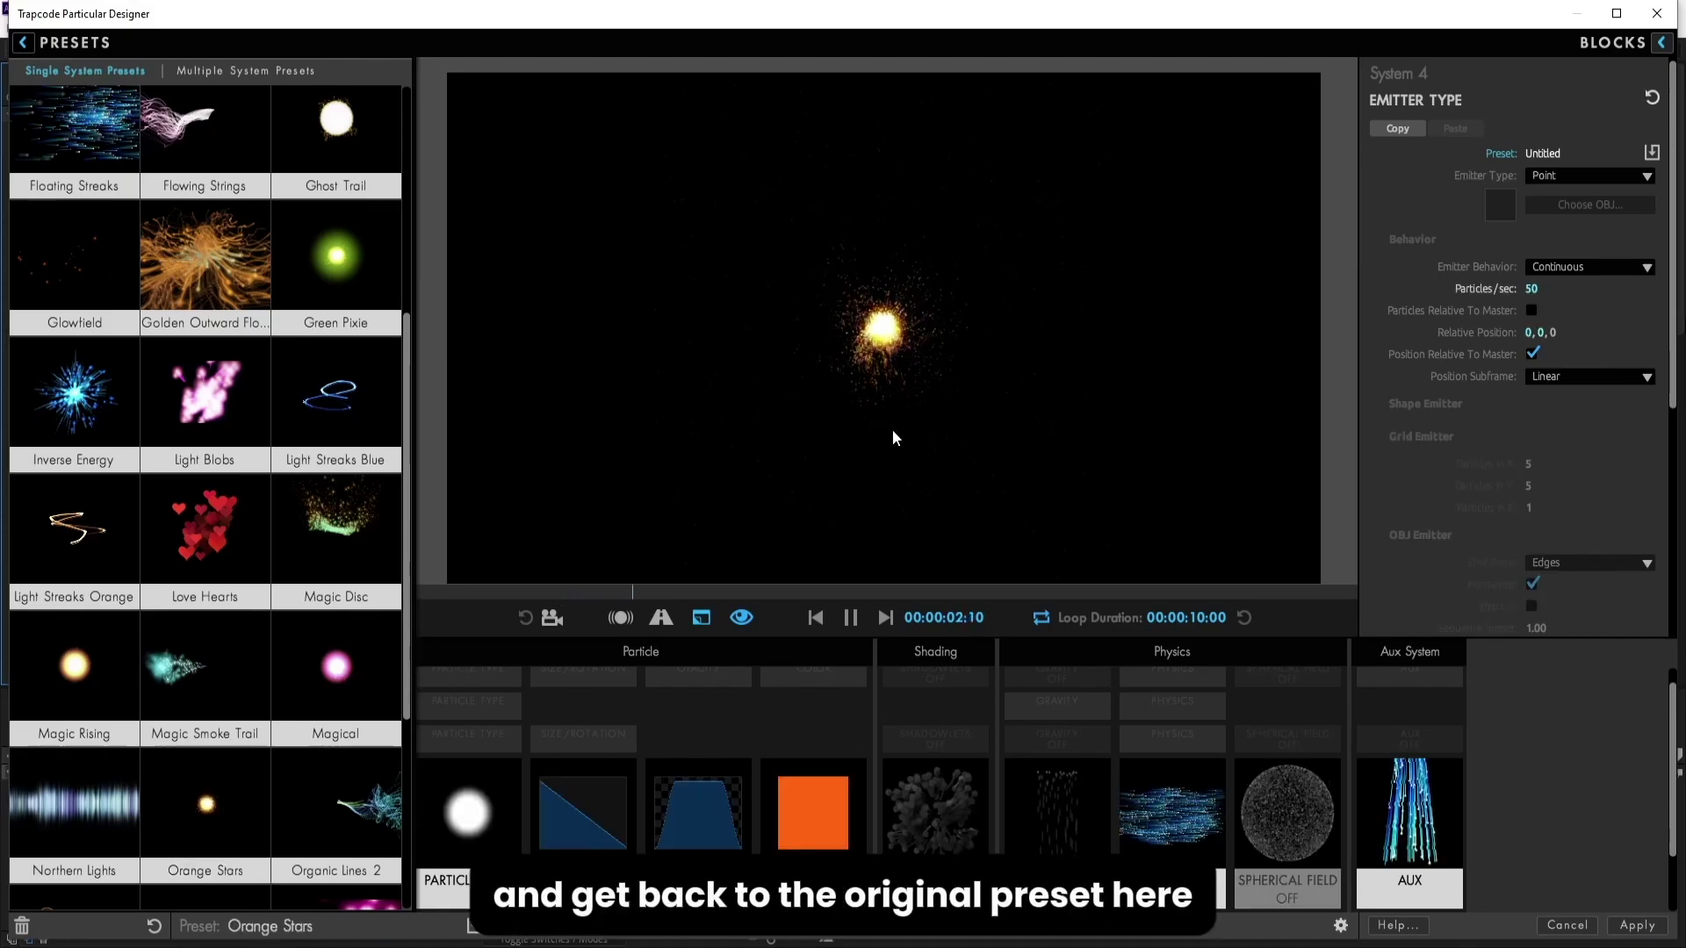
# Step: Undo the Orange Stars preset on System 4 and add a new System 5
pyautogui.hotkey('ctrl', 'z')
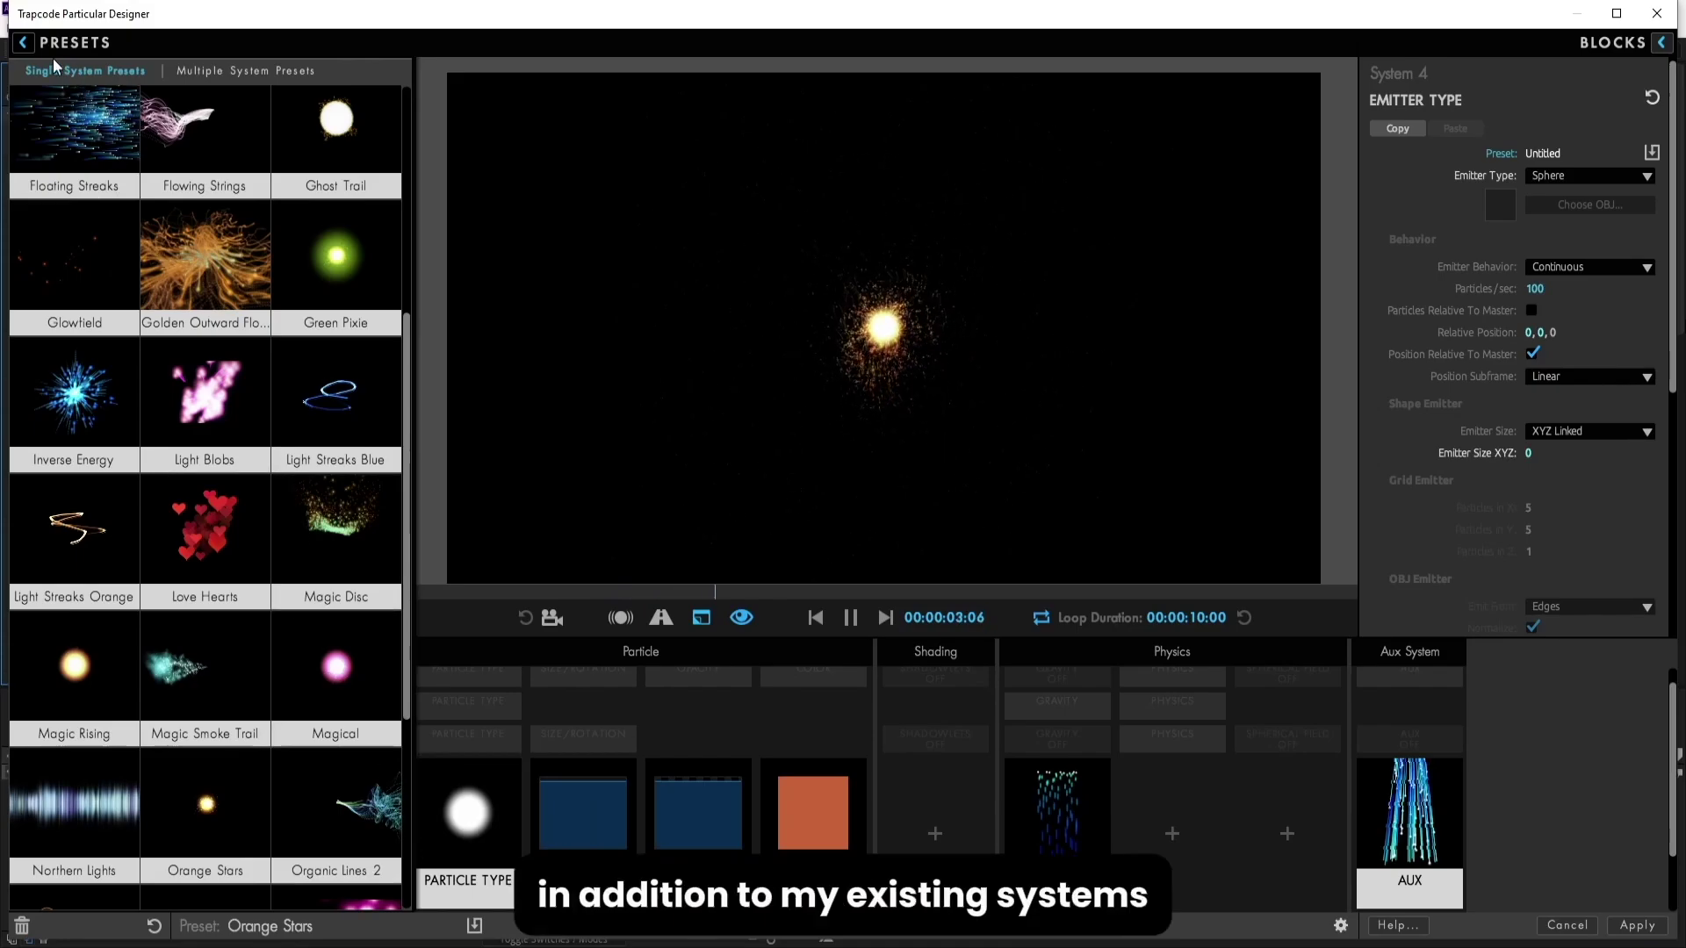
pyautogui.click(26, 42)
pyautogui.doubleClick(63, 822)
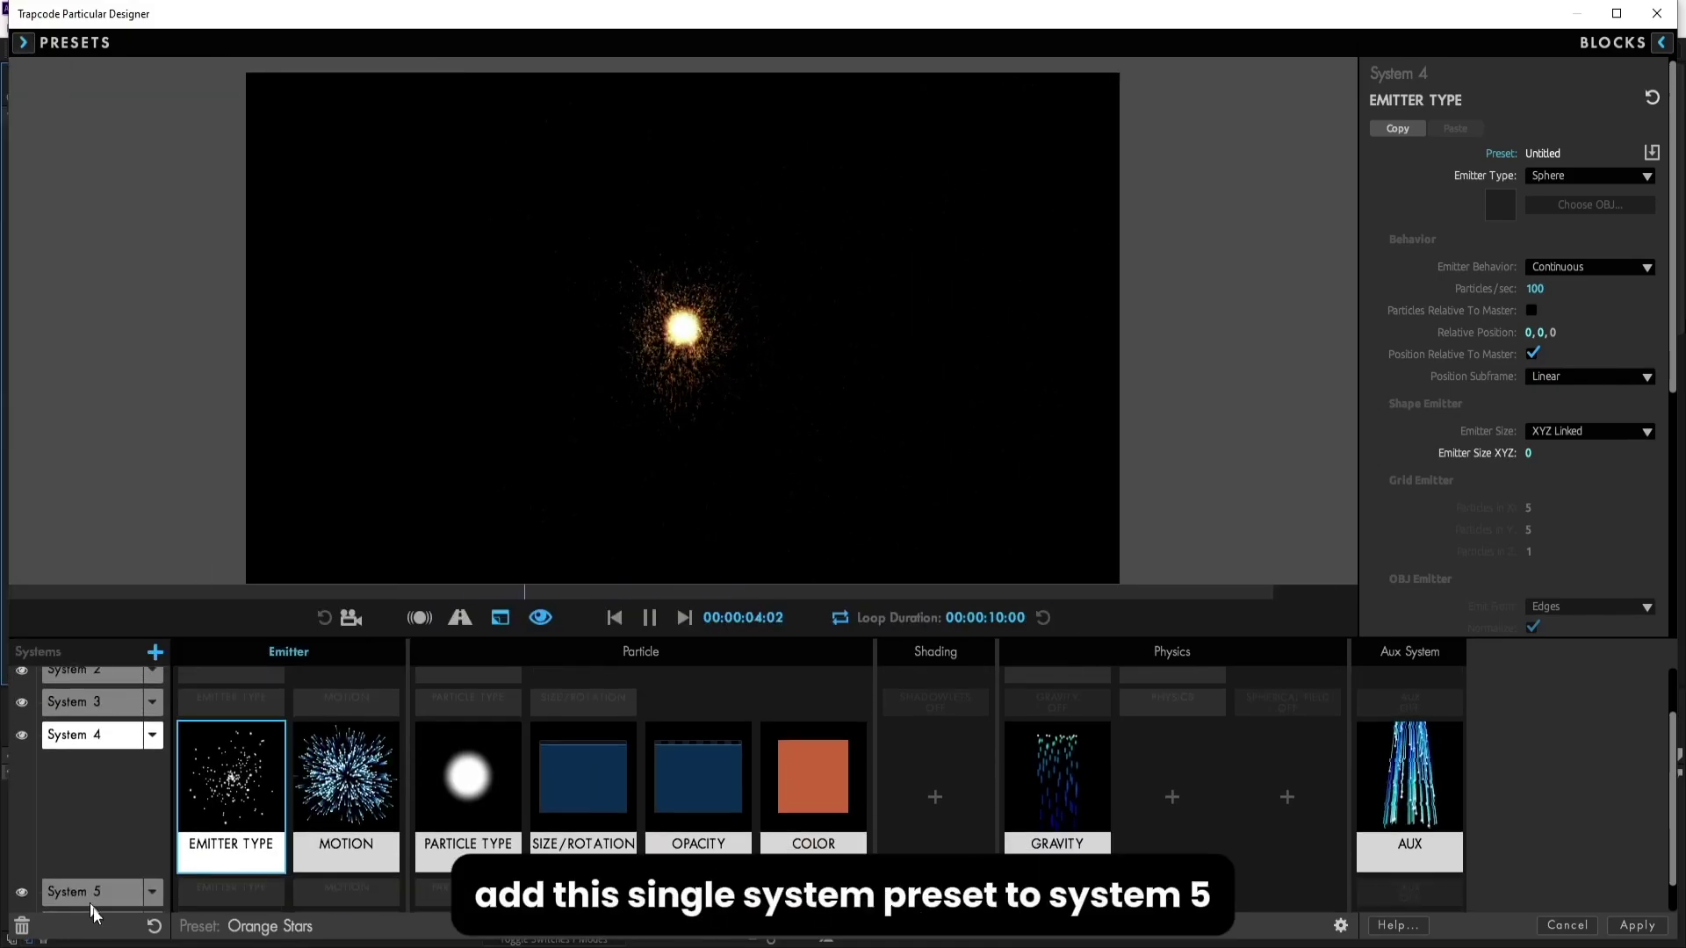
pyautogui.click(107, 898)
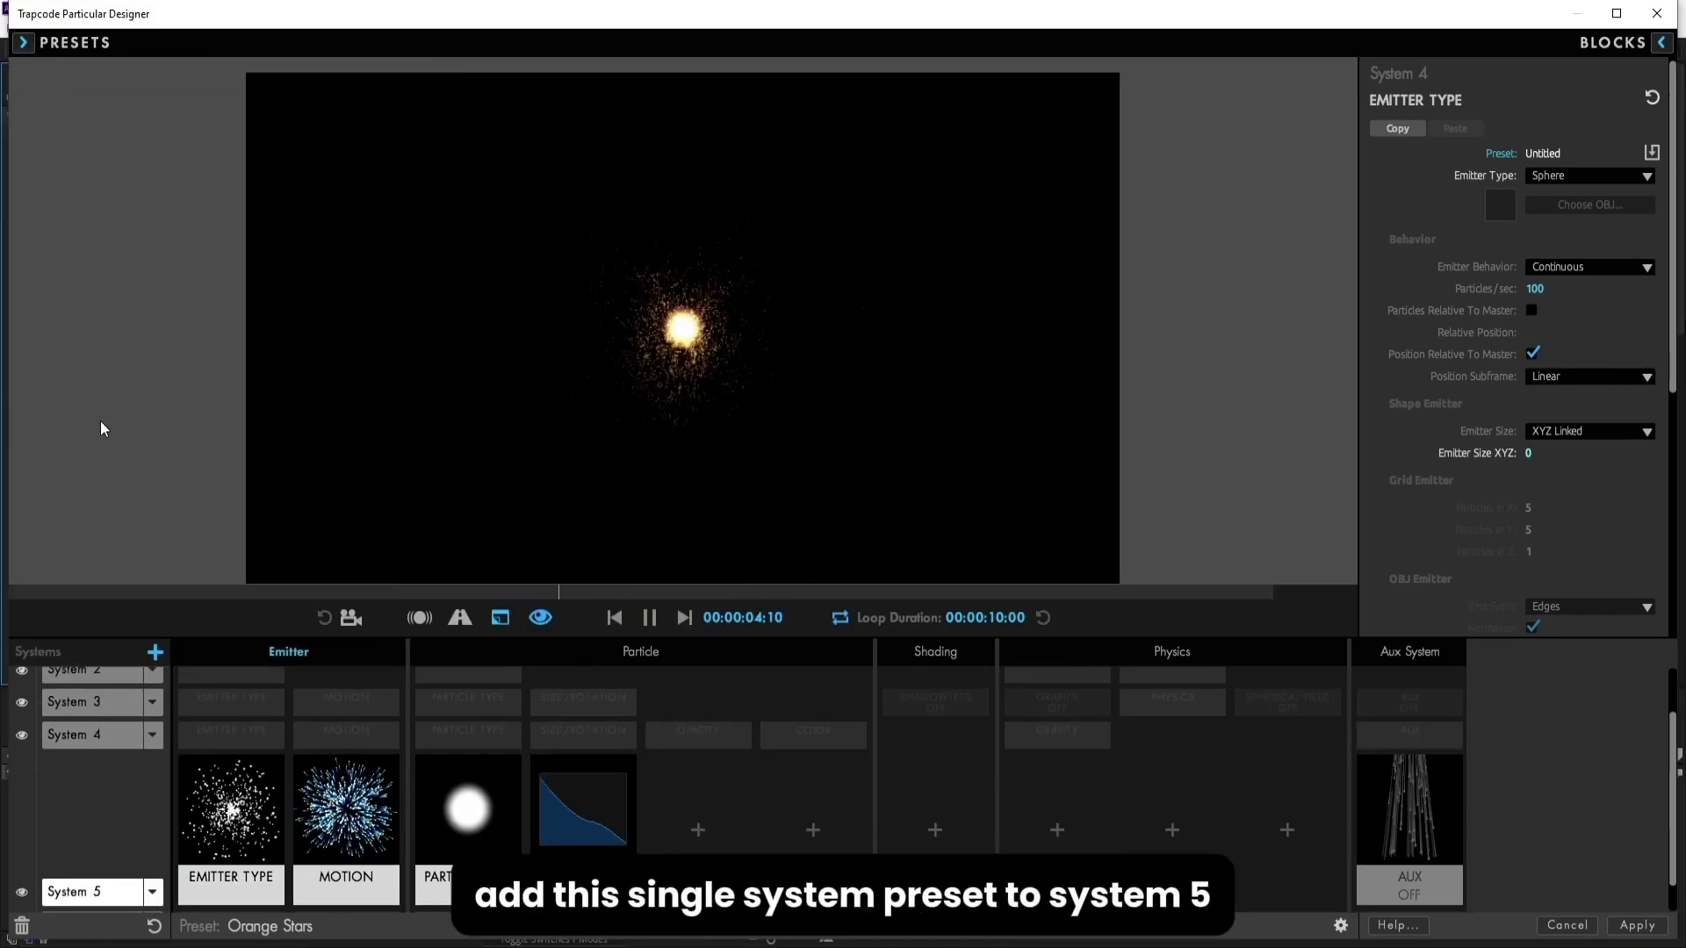
# Step: Drag the Orange Stars preset onto the preview to load it into System 5
pyautogui.click(30, 43)
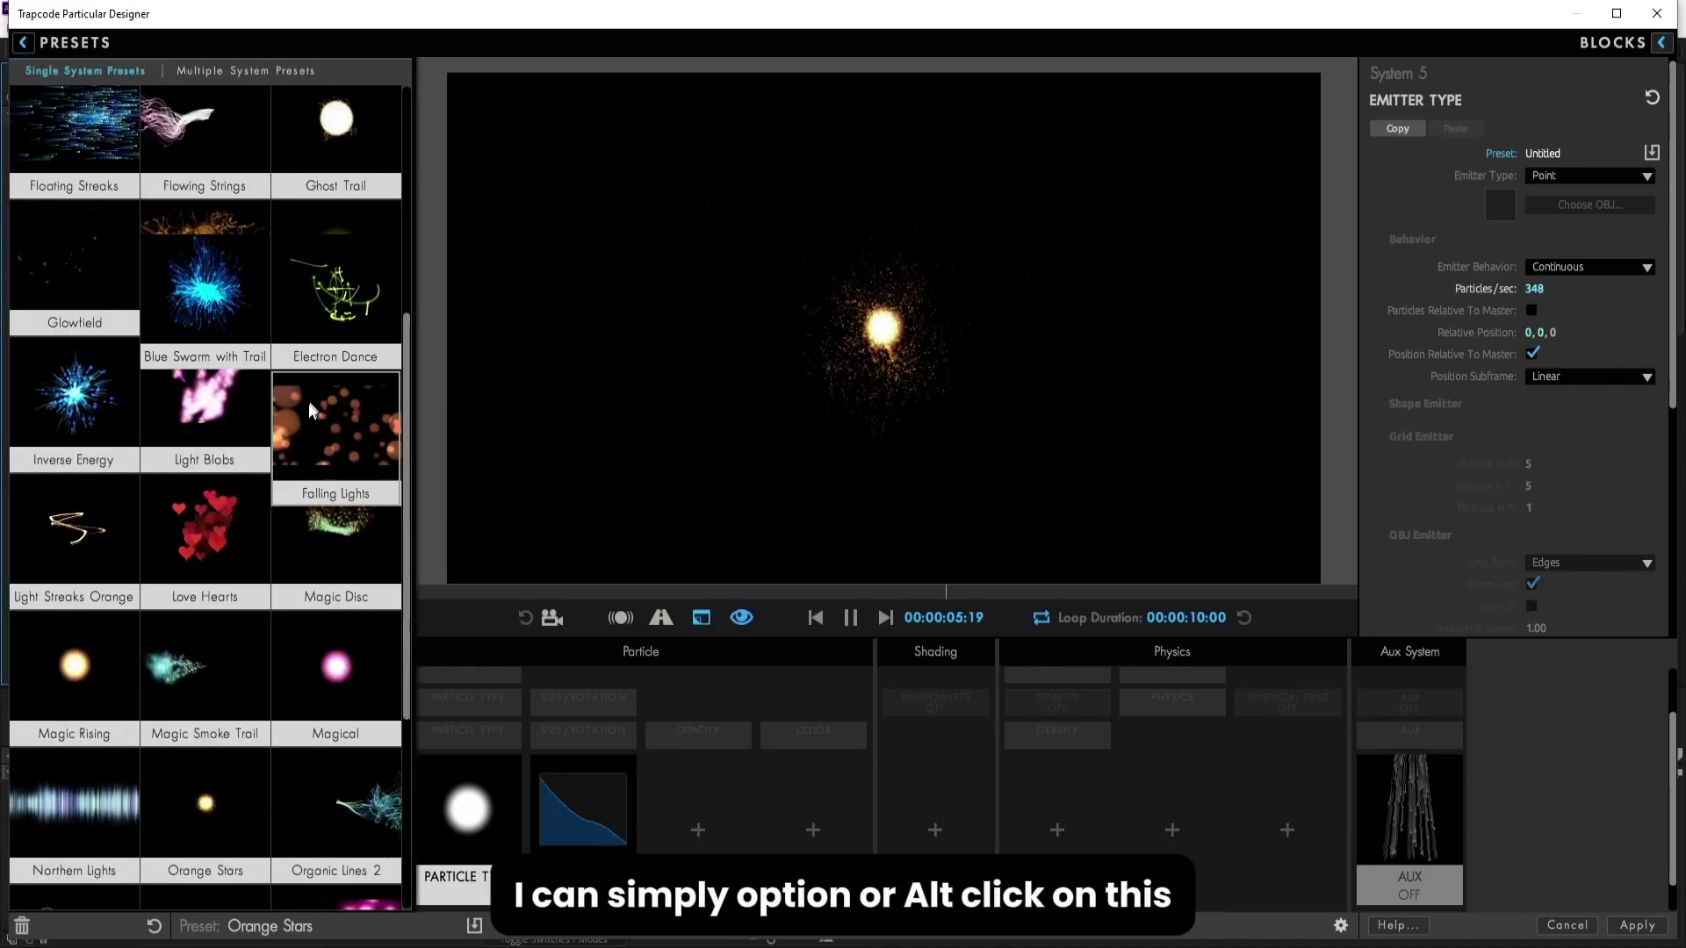
pyautogui.scroll(-1, 403, 645)
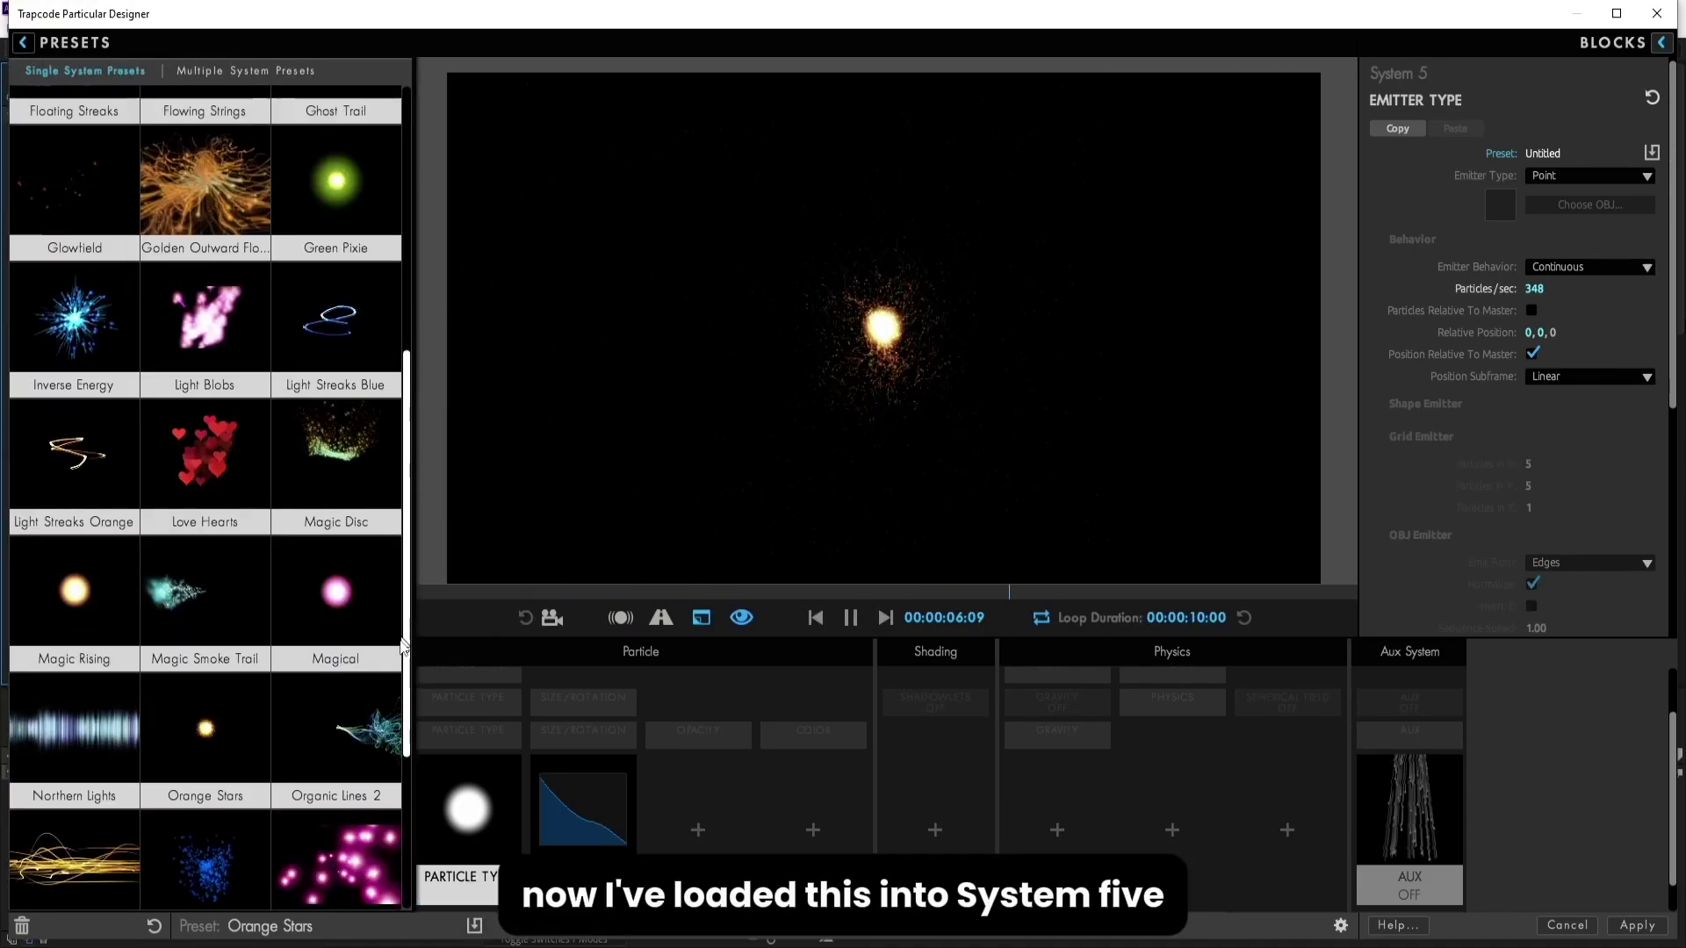
pyautogui.scroll(-2, 403, 646)
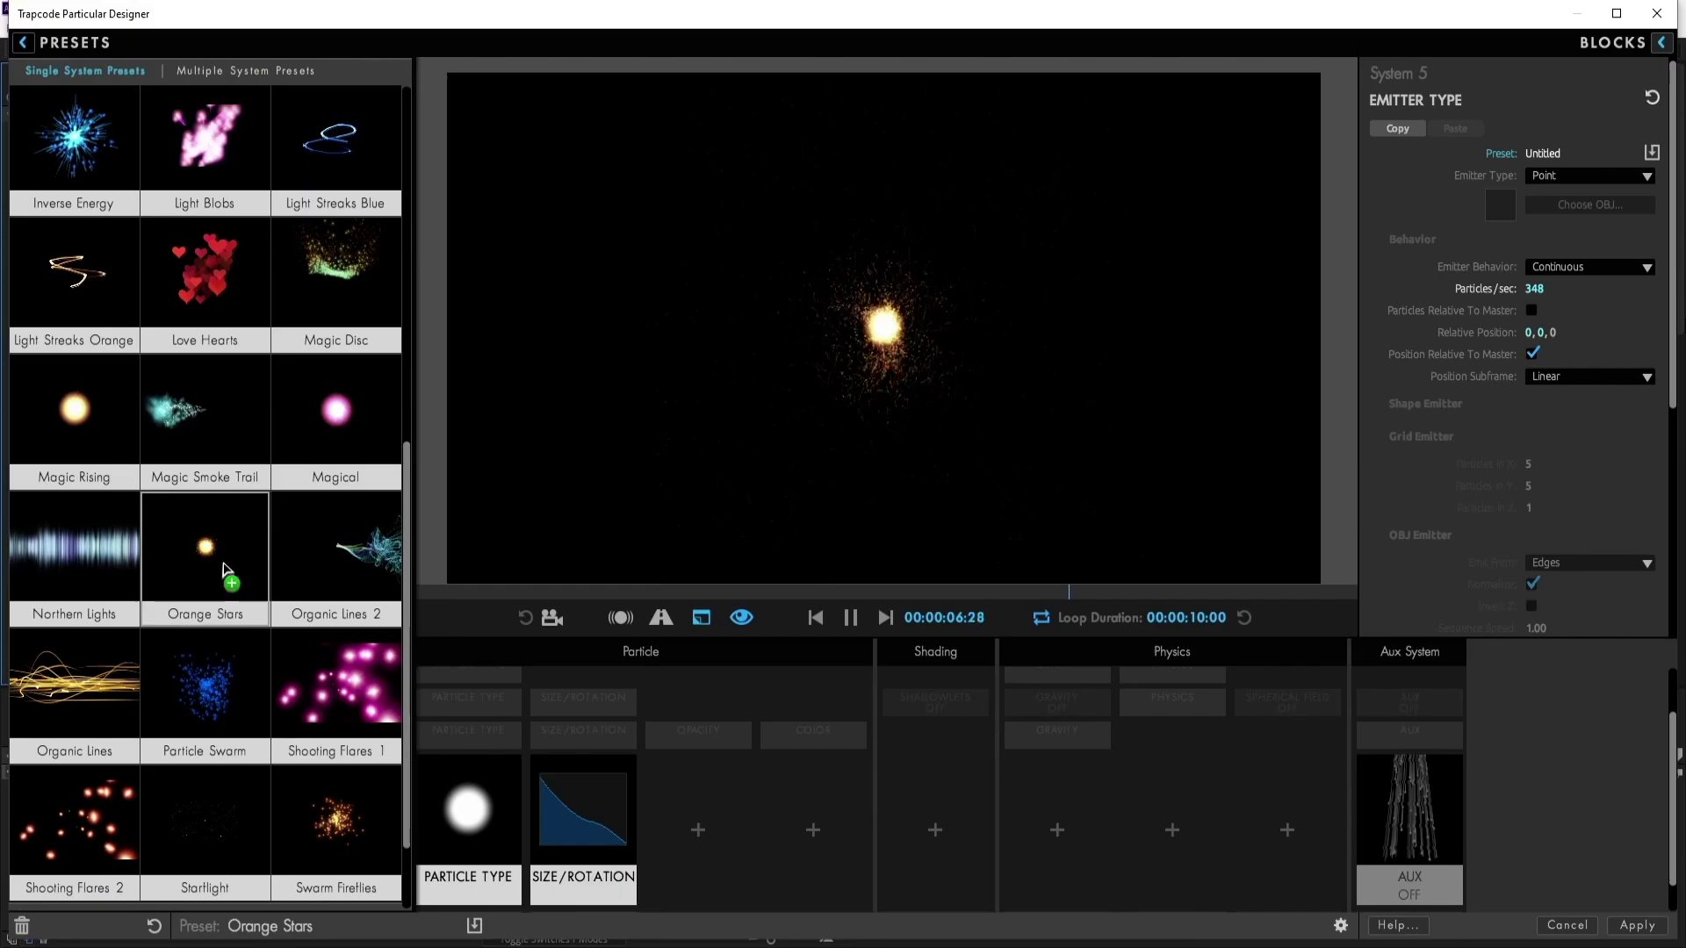
pyautogui.moveTo(224, 570); pyautogui.dragTo(980, 383)
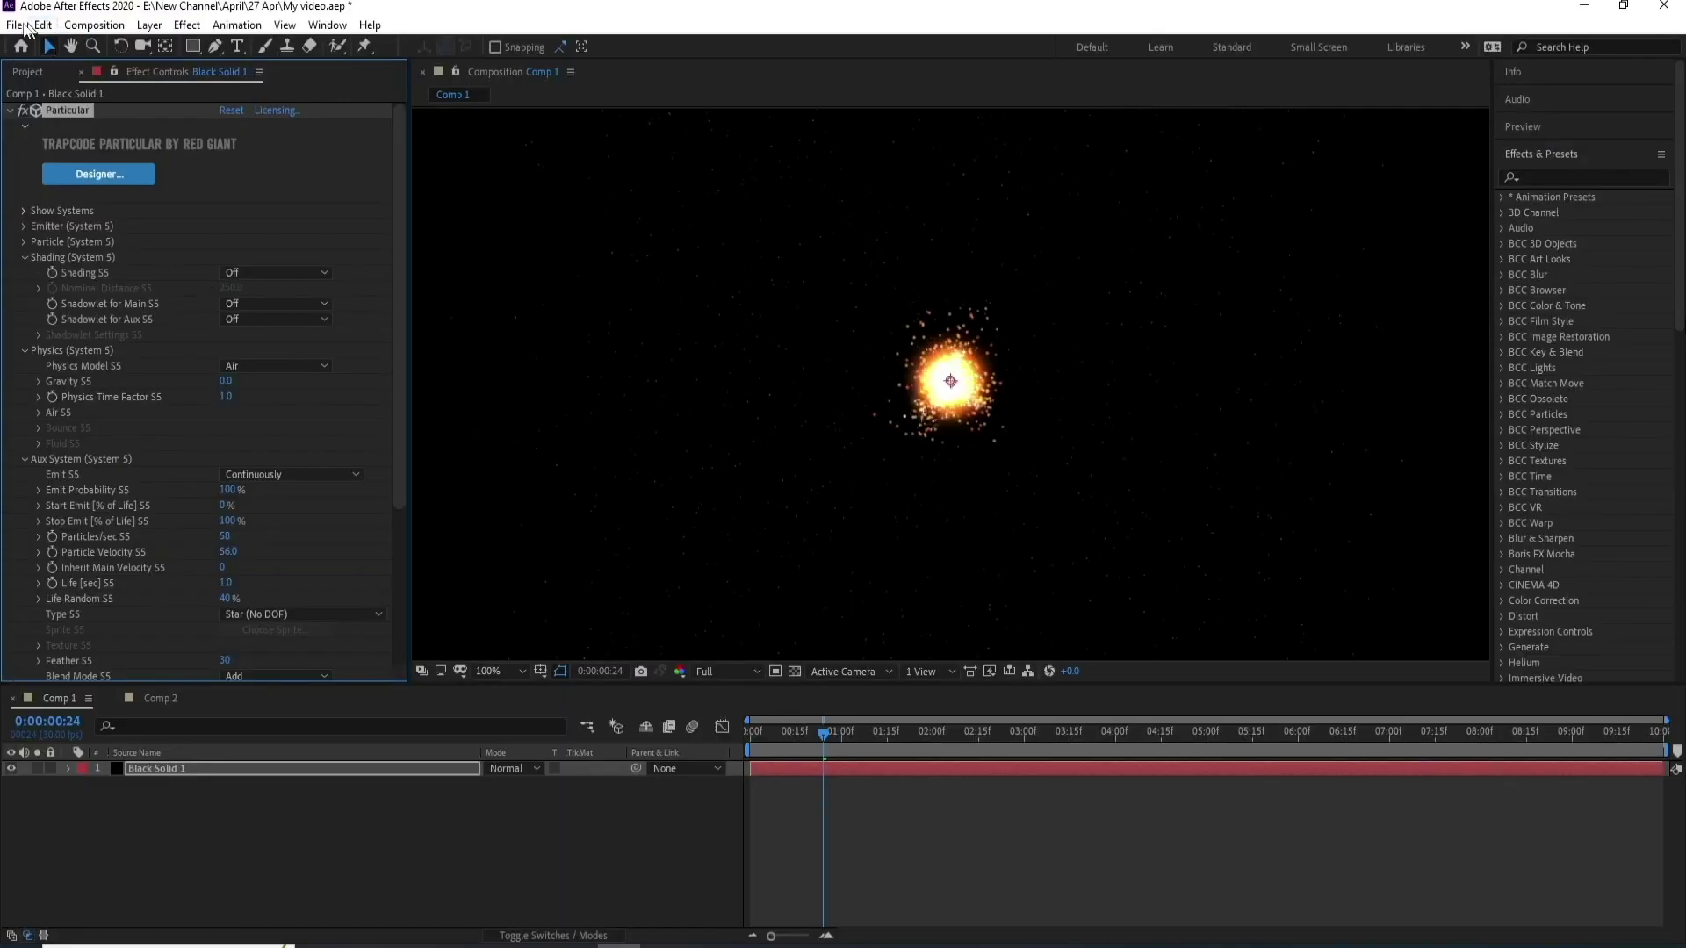
# Step: Expand Show Systems and toggle solo and visibility for System 2, System 5 and Master
pyautogui.click(24, 211)
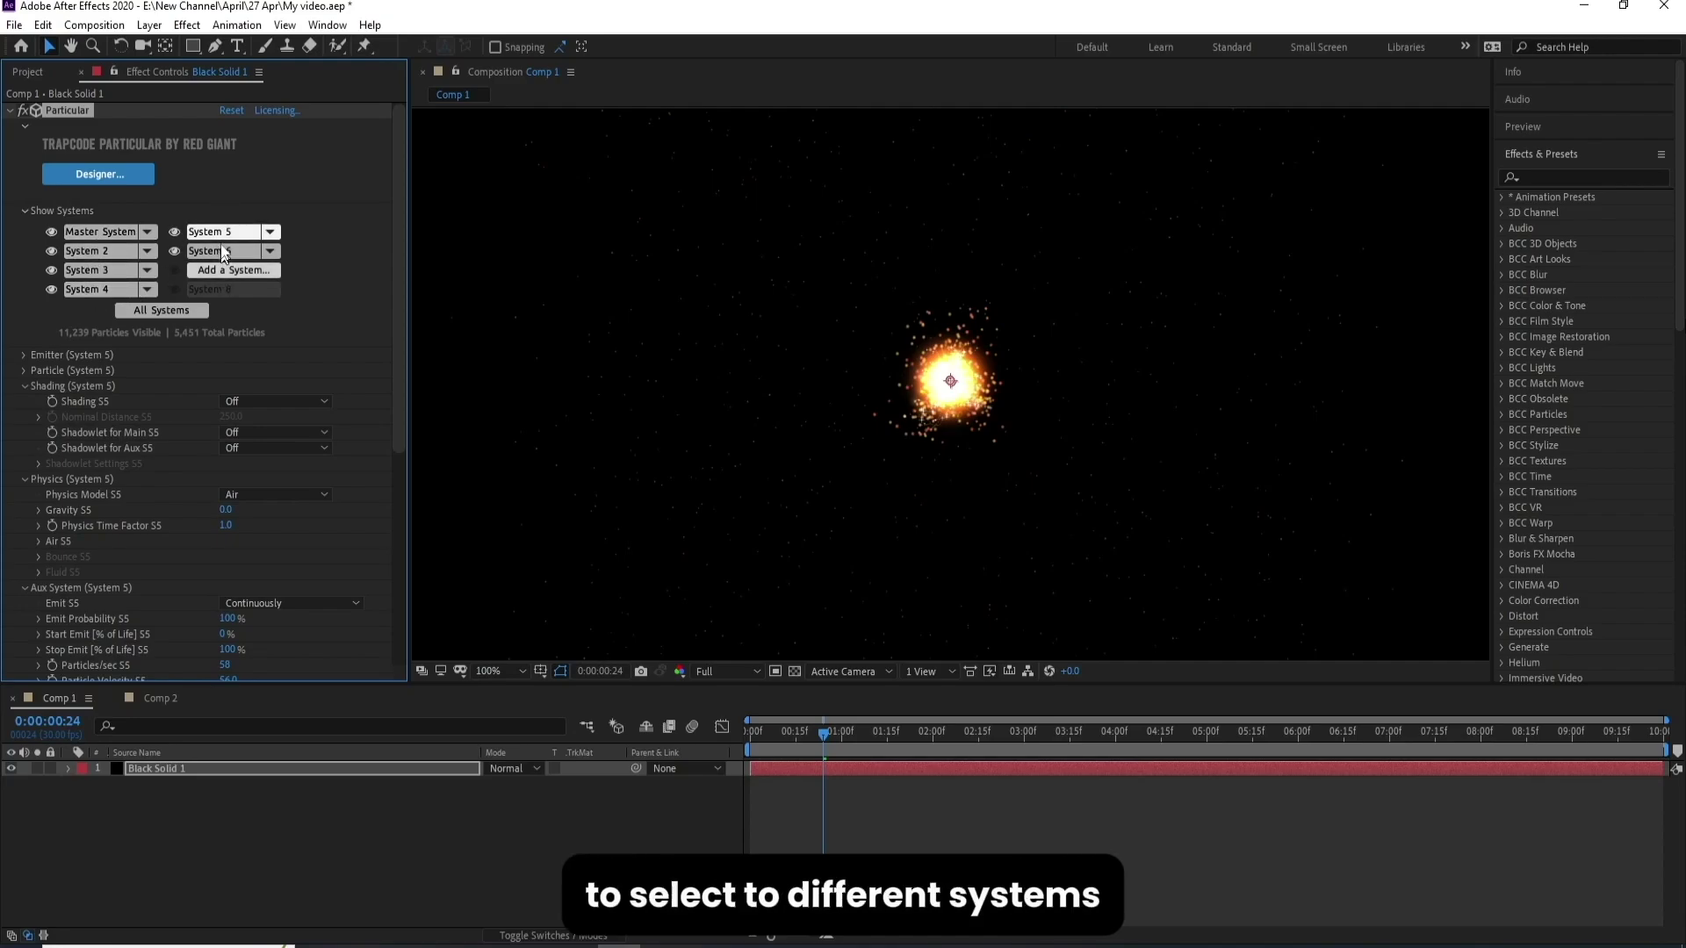
pyautogui.keyDown('alt'); pyautogui.click(51, 251); pyautogui.keyUp('alt')
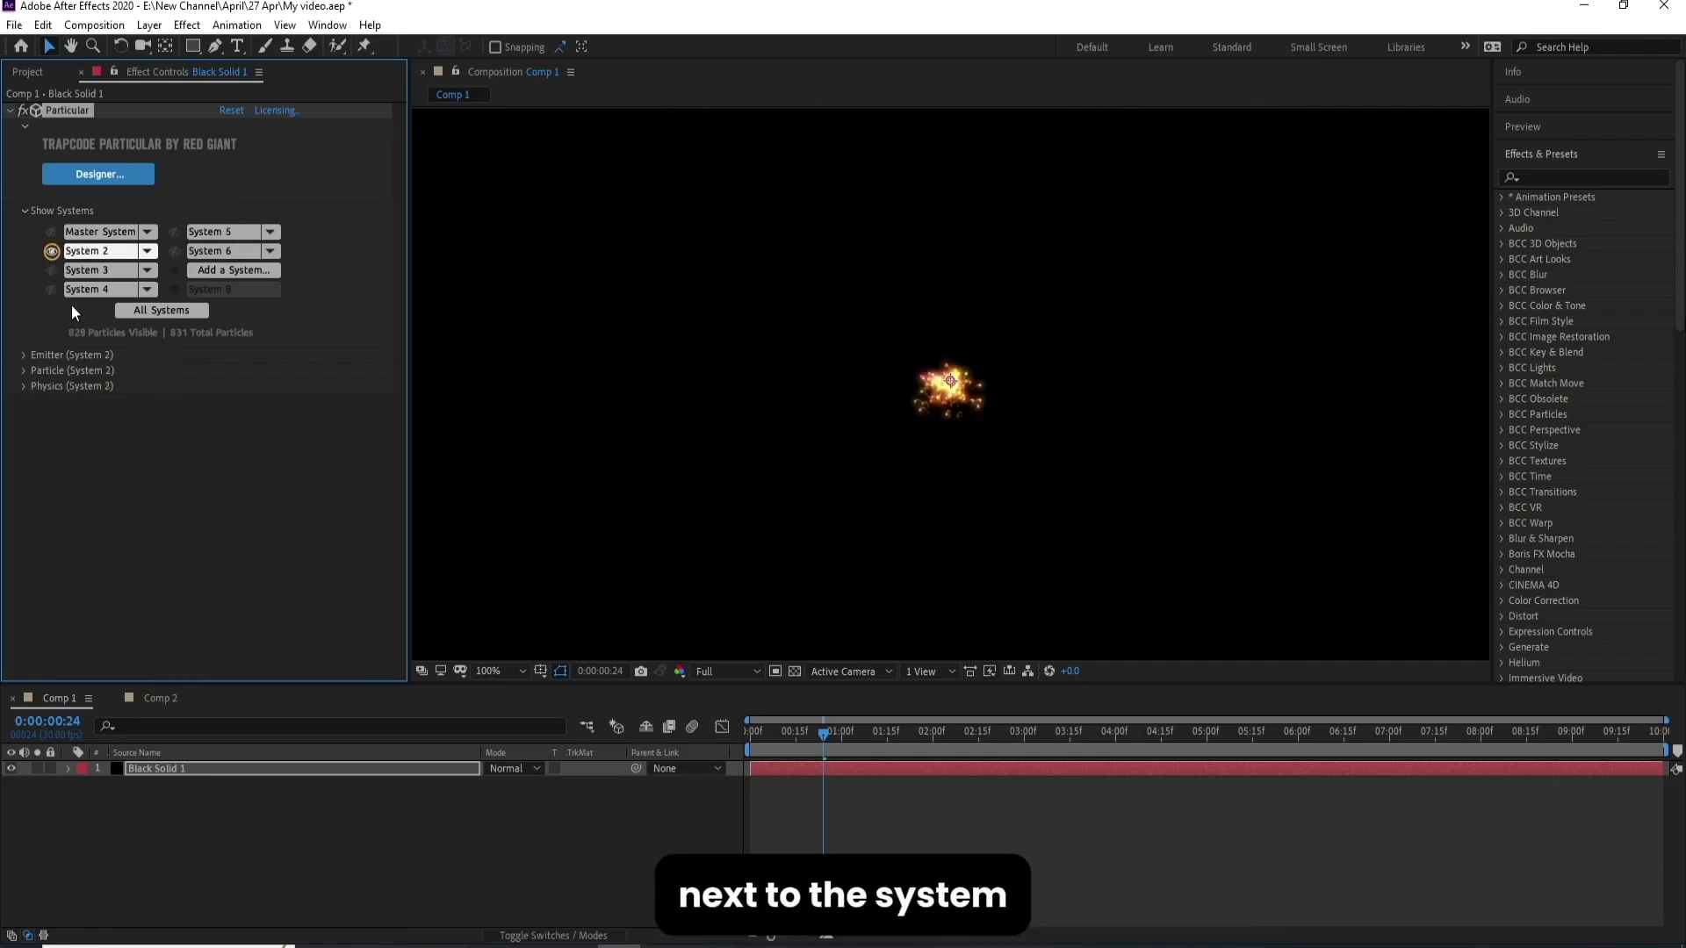
pyautogui.keyDown('alt'); pyautogui.click(54, 254); pyautogui.keyUp('alt')
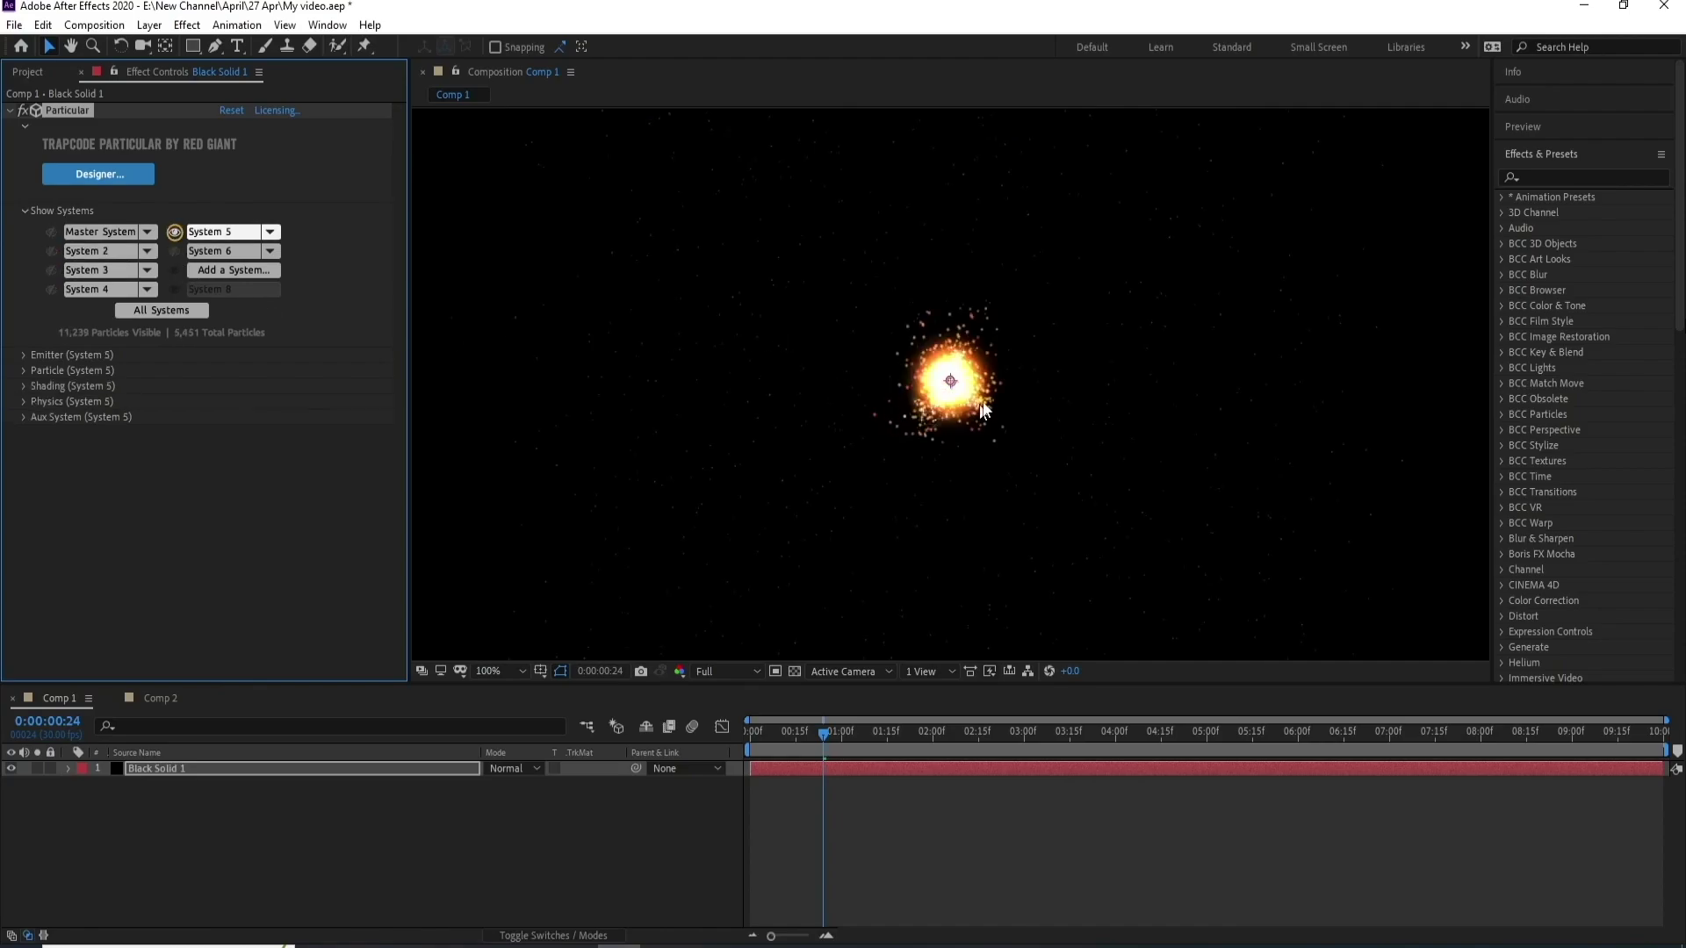
pyautogui.keyDown('alt'); pyautogui.click(174, 251); pyautogui.keyUp('alt')
pyautogui.click(174, 250)
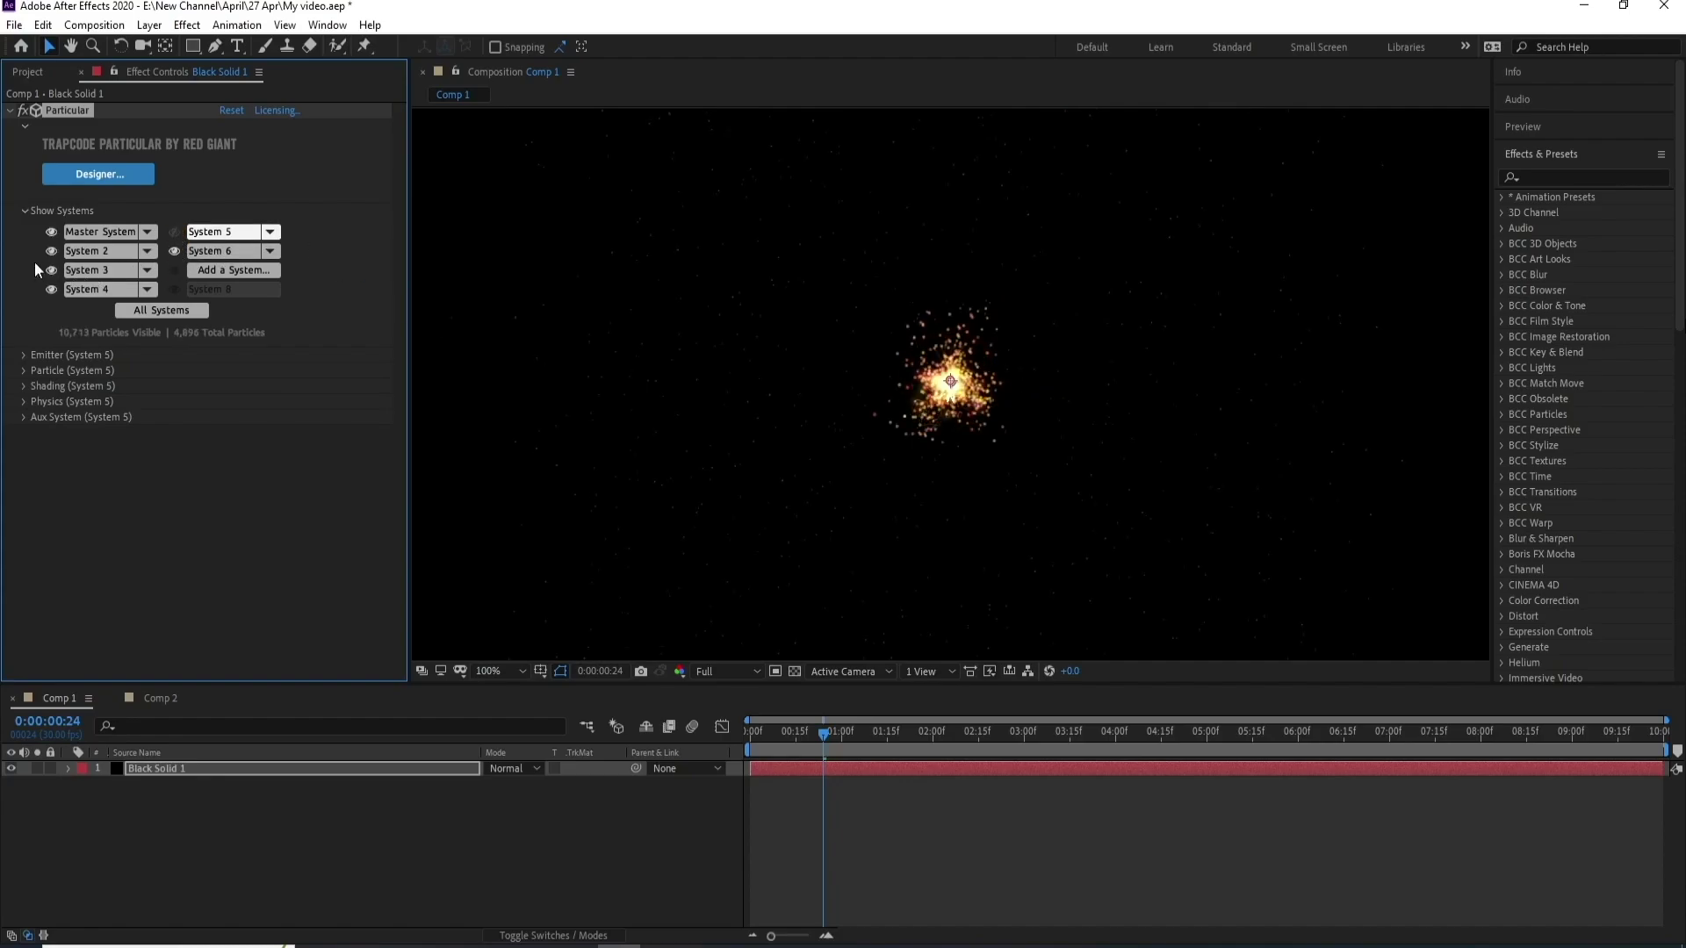
pyautogui.click(55, 233)
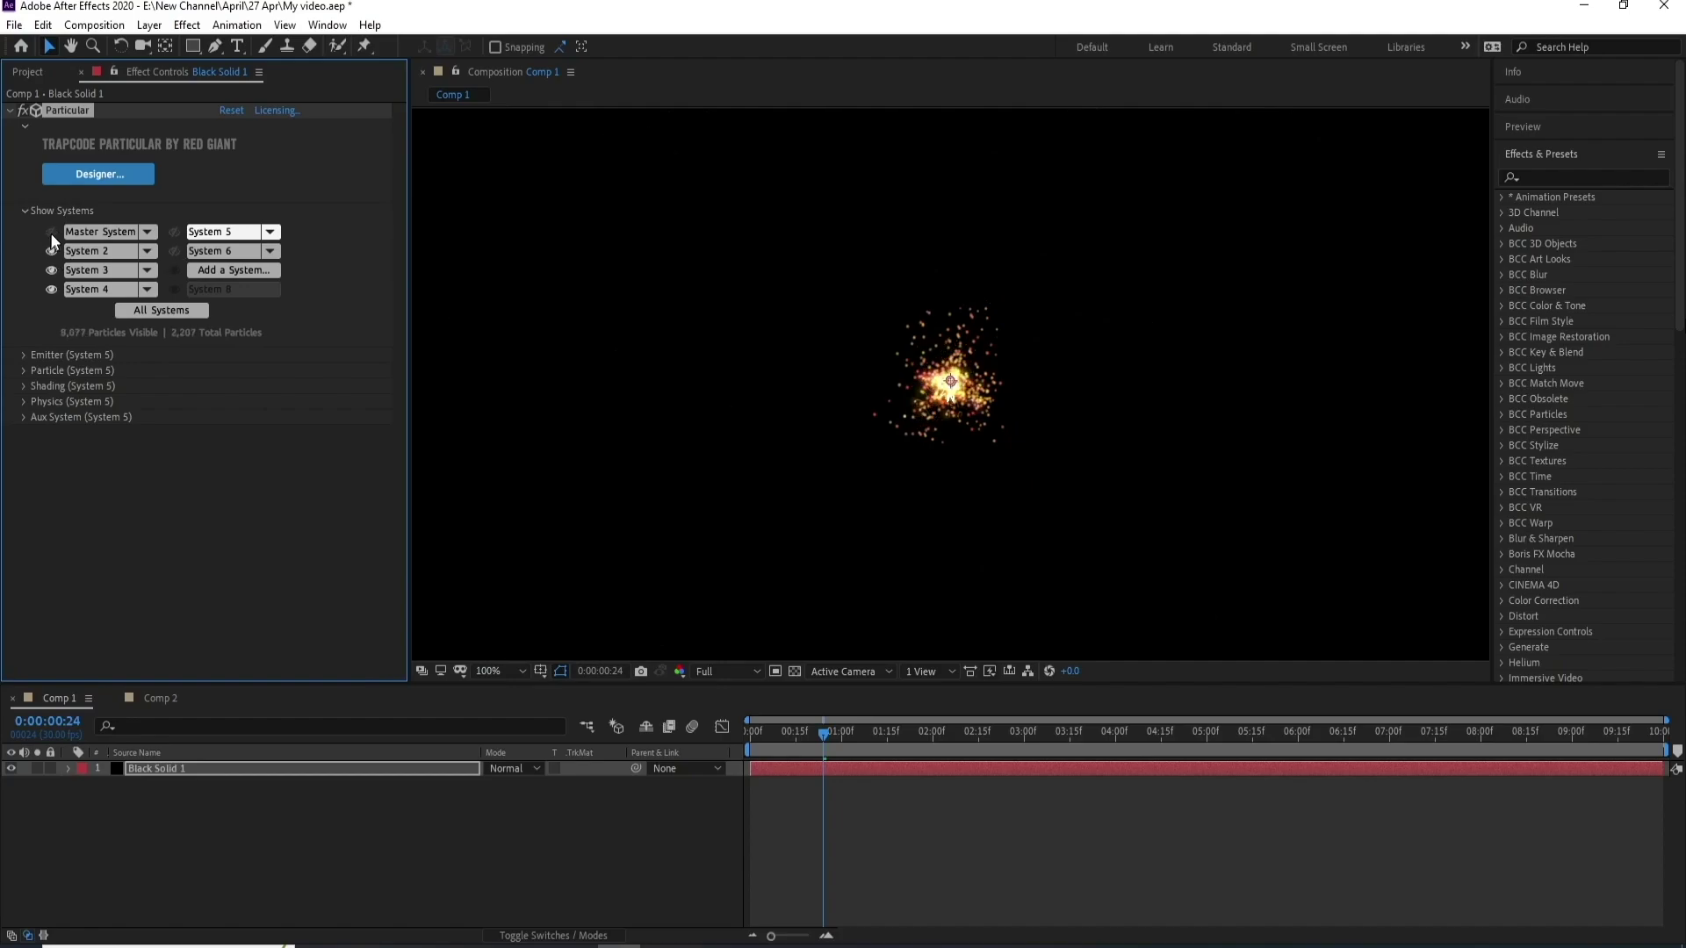
pyautogui.click(174, 232)
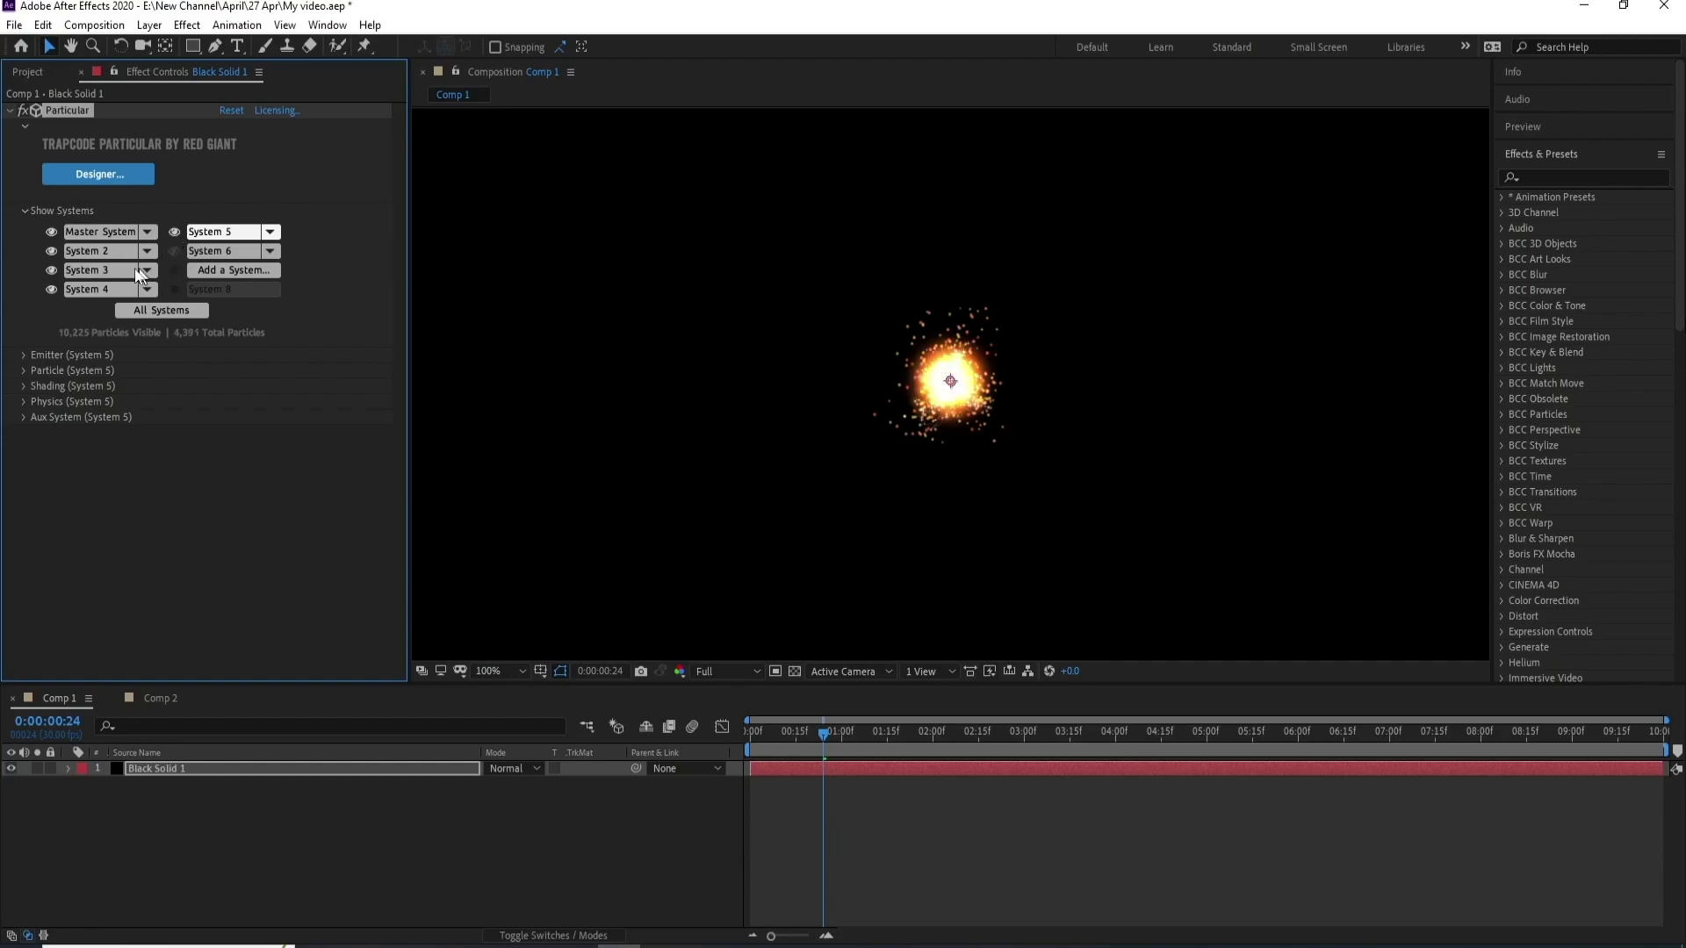
# Step: Open and apply the Designer, then expand and collapse System 2's Particle group
pyautogui.click(109, 172)
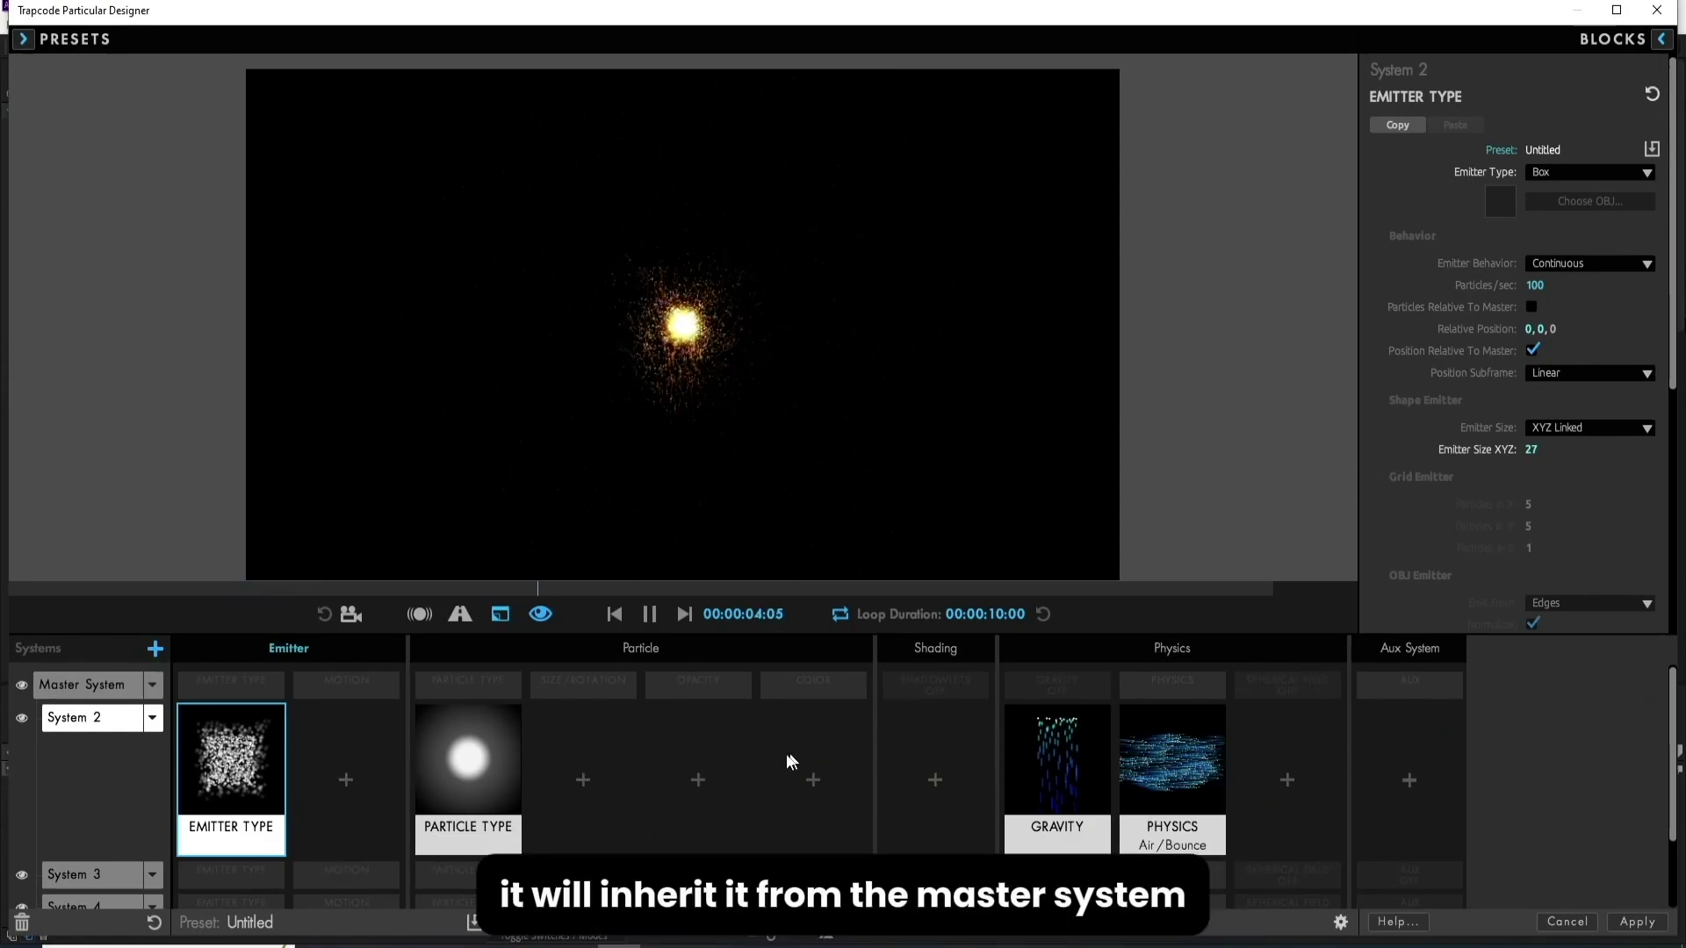
pyautogui.click(1657, 929)
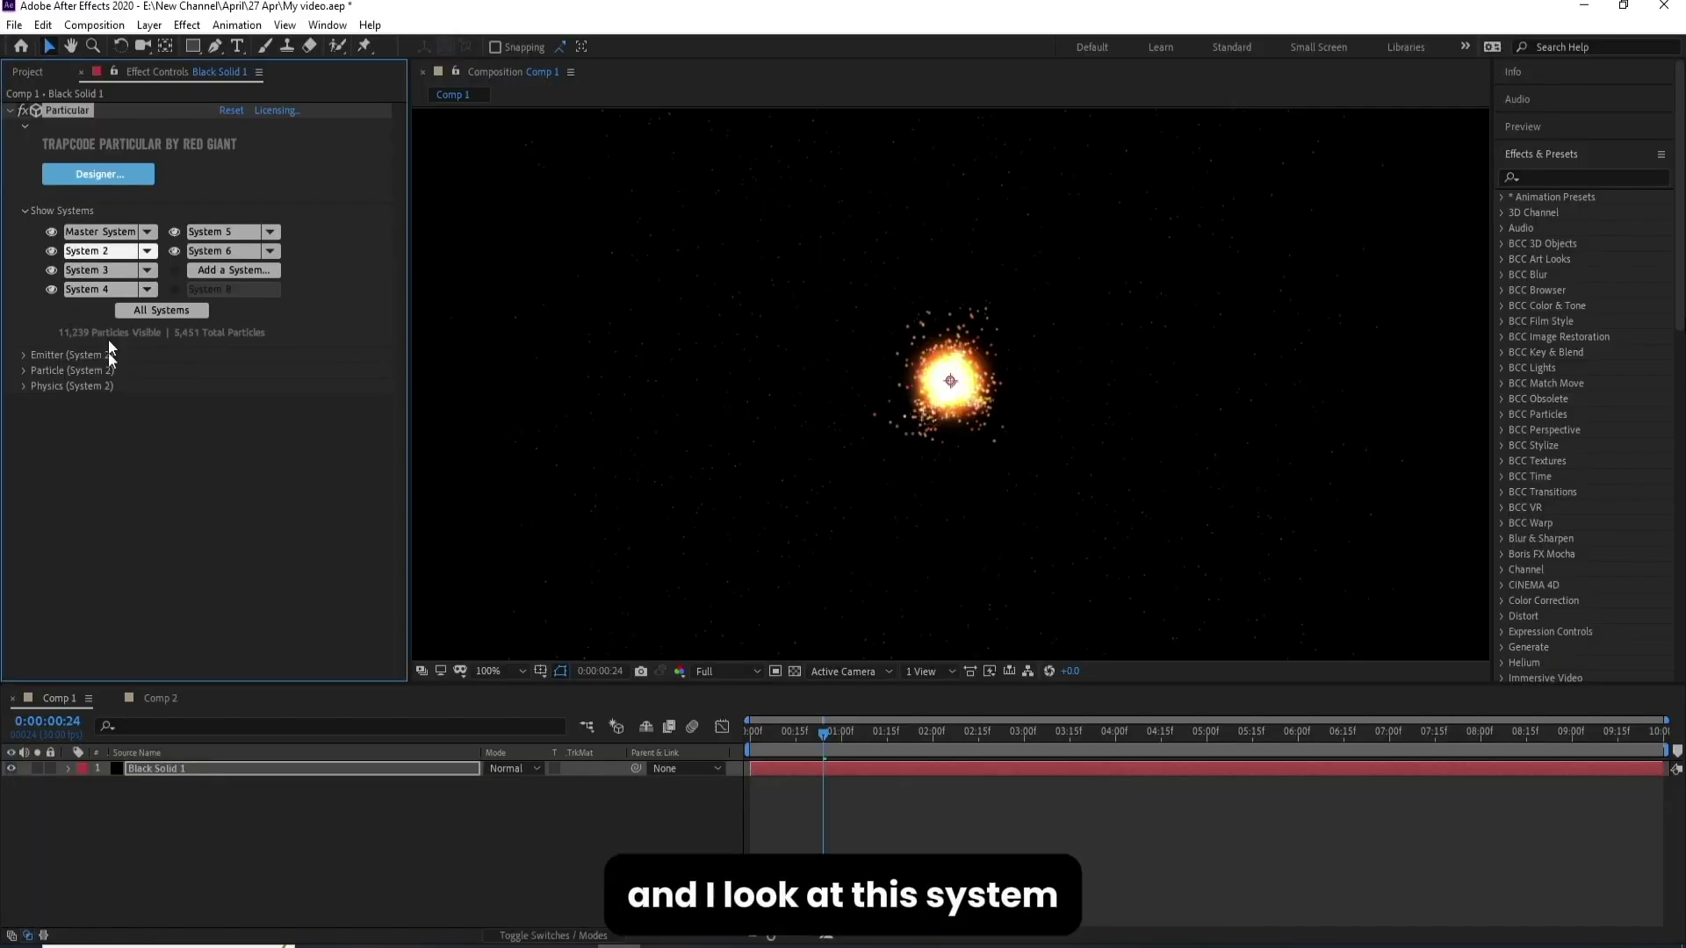
pyautogui.click(23, 370)
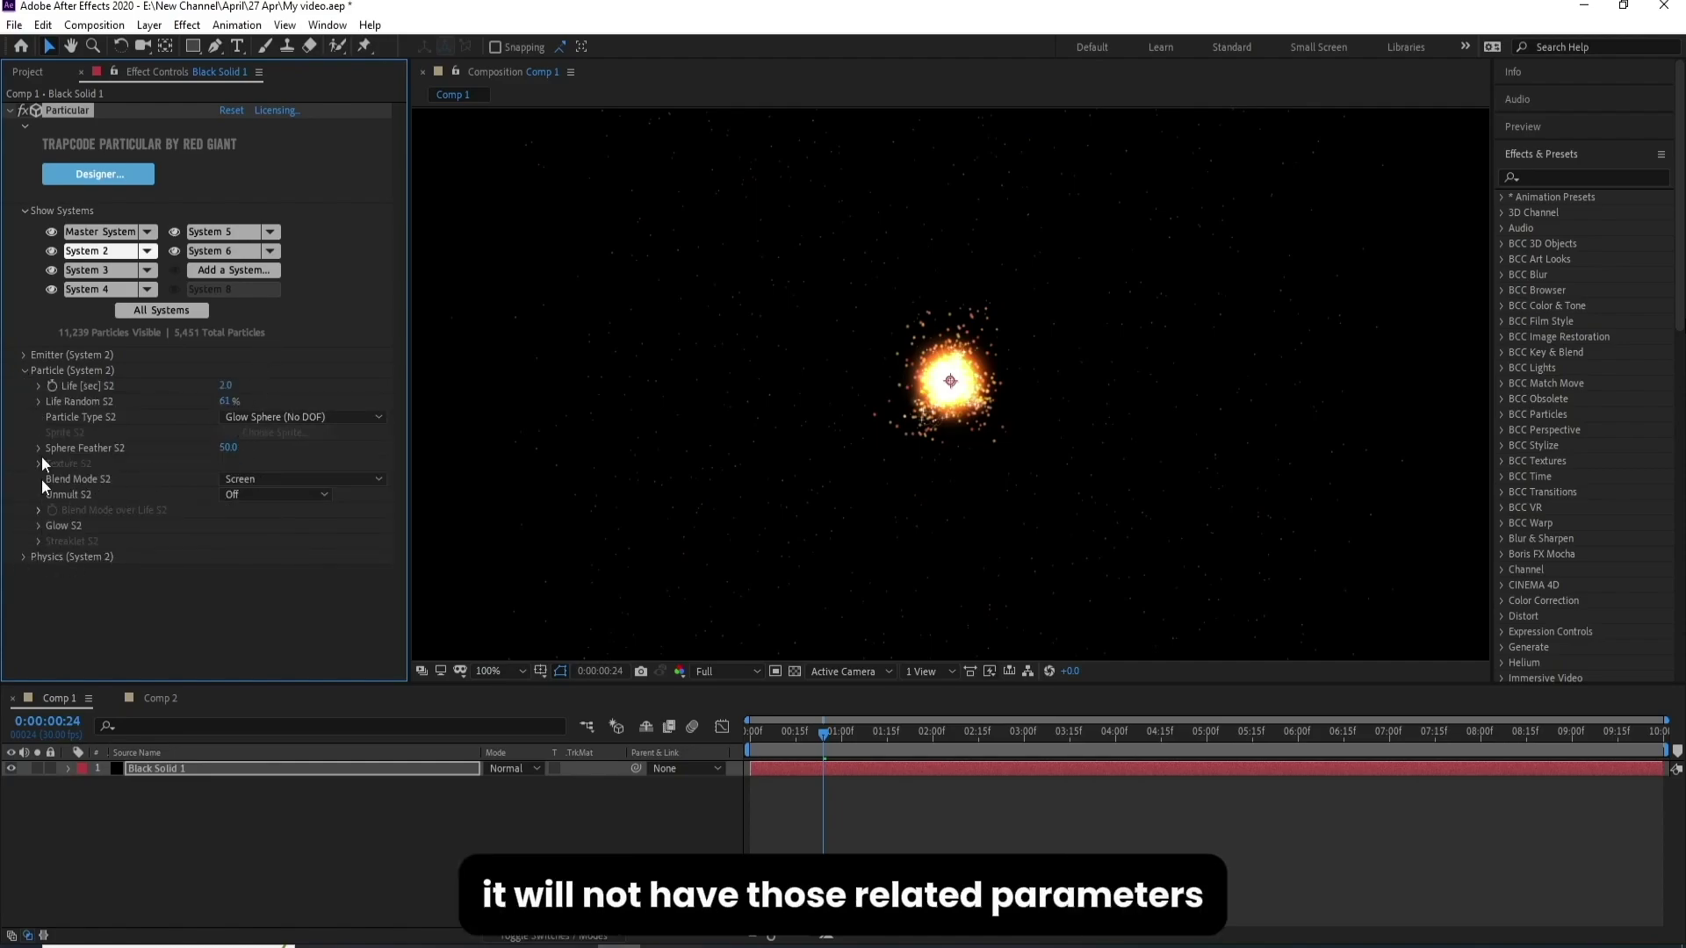
pyautogui.click(23, 369)
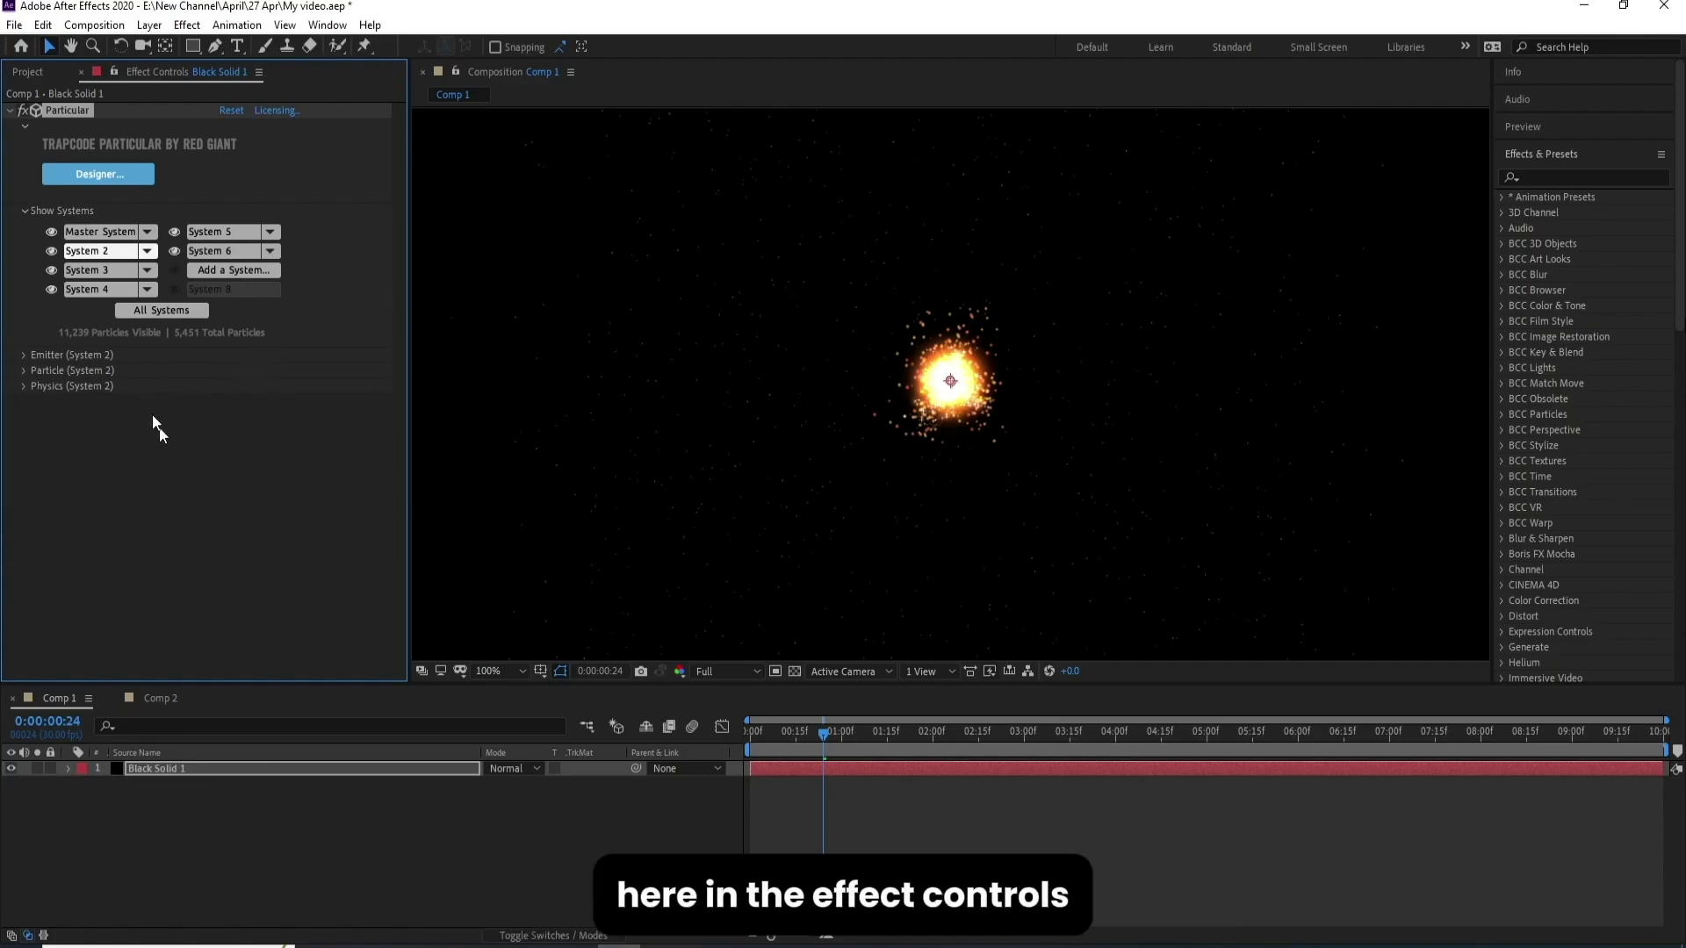
# Step: Change the Master System's particle Color from orange to deep blue 0006FF
pyautogui.click(95, 234)
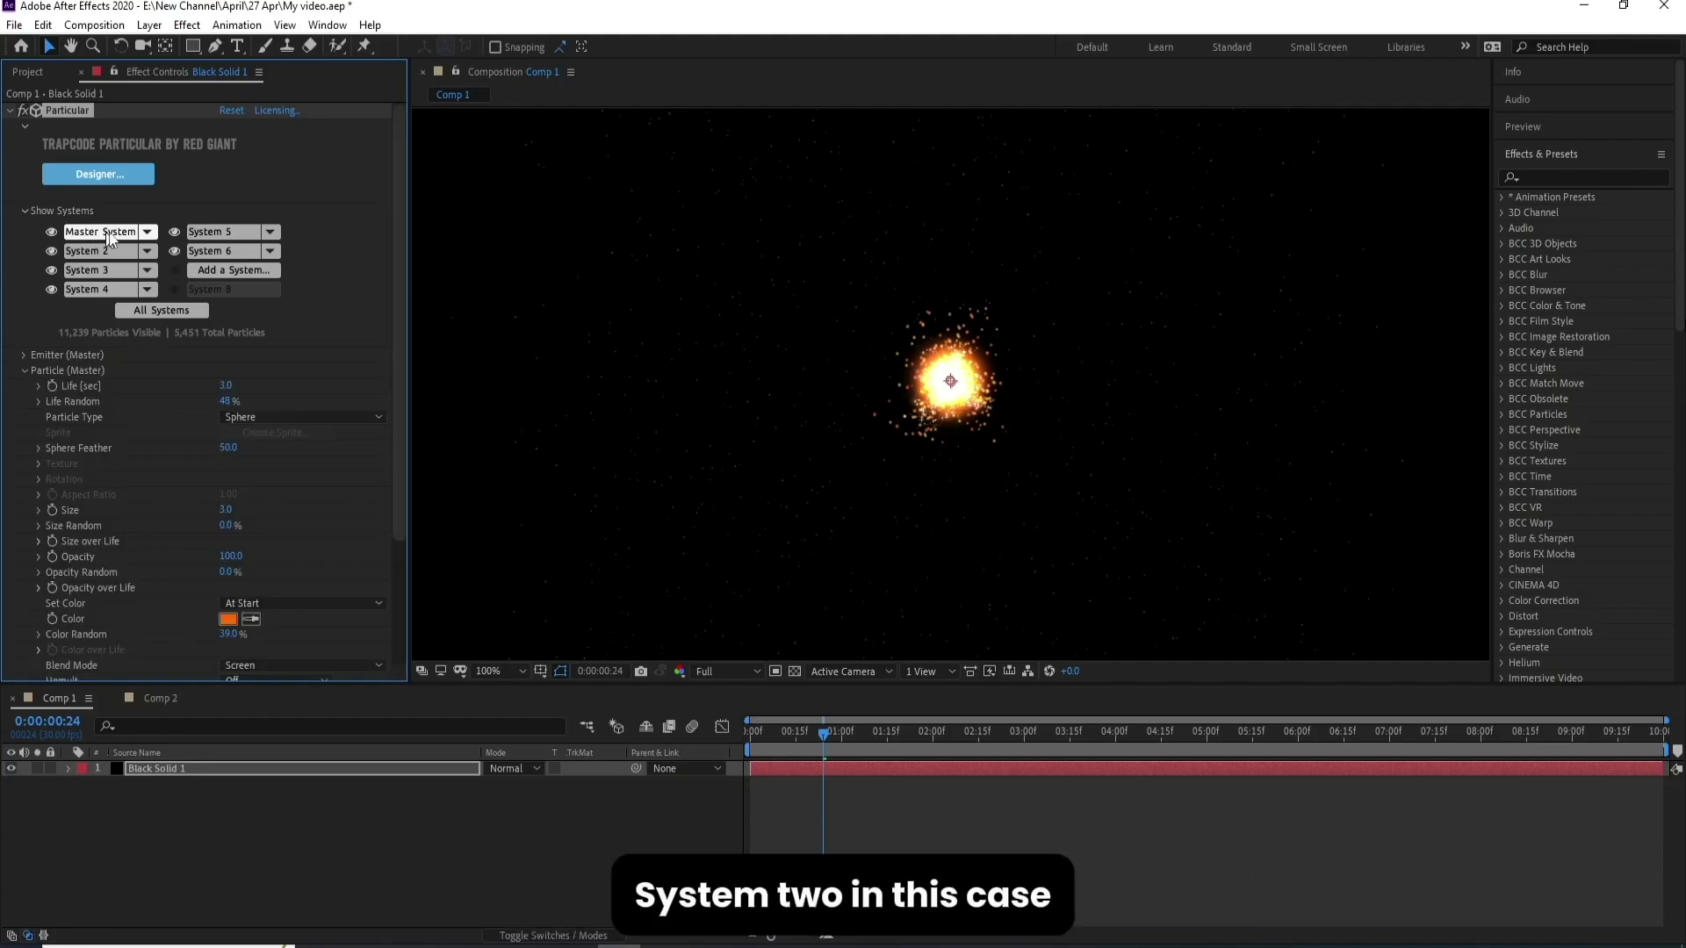
pyautogui.click(228, 620)
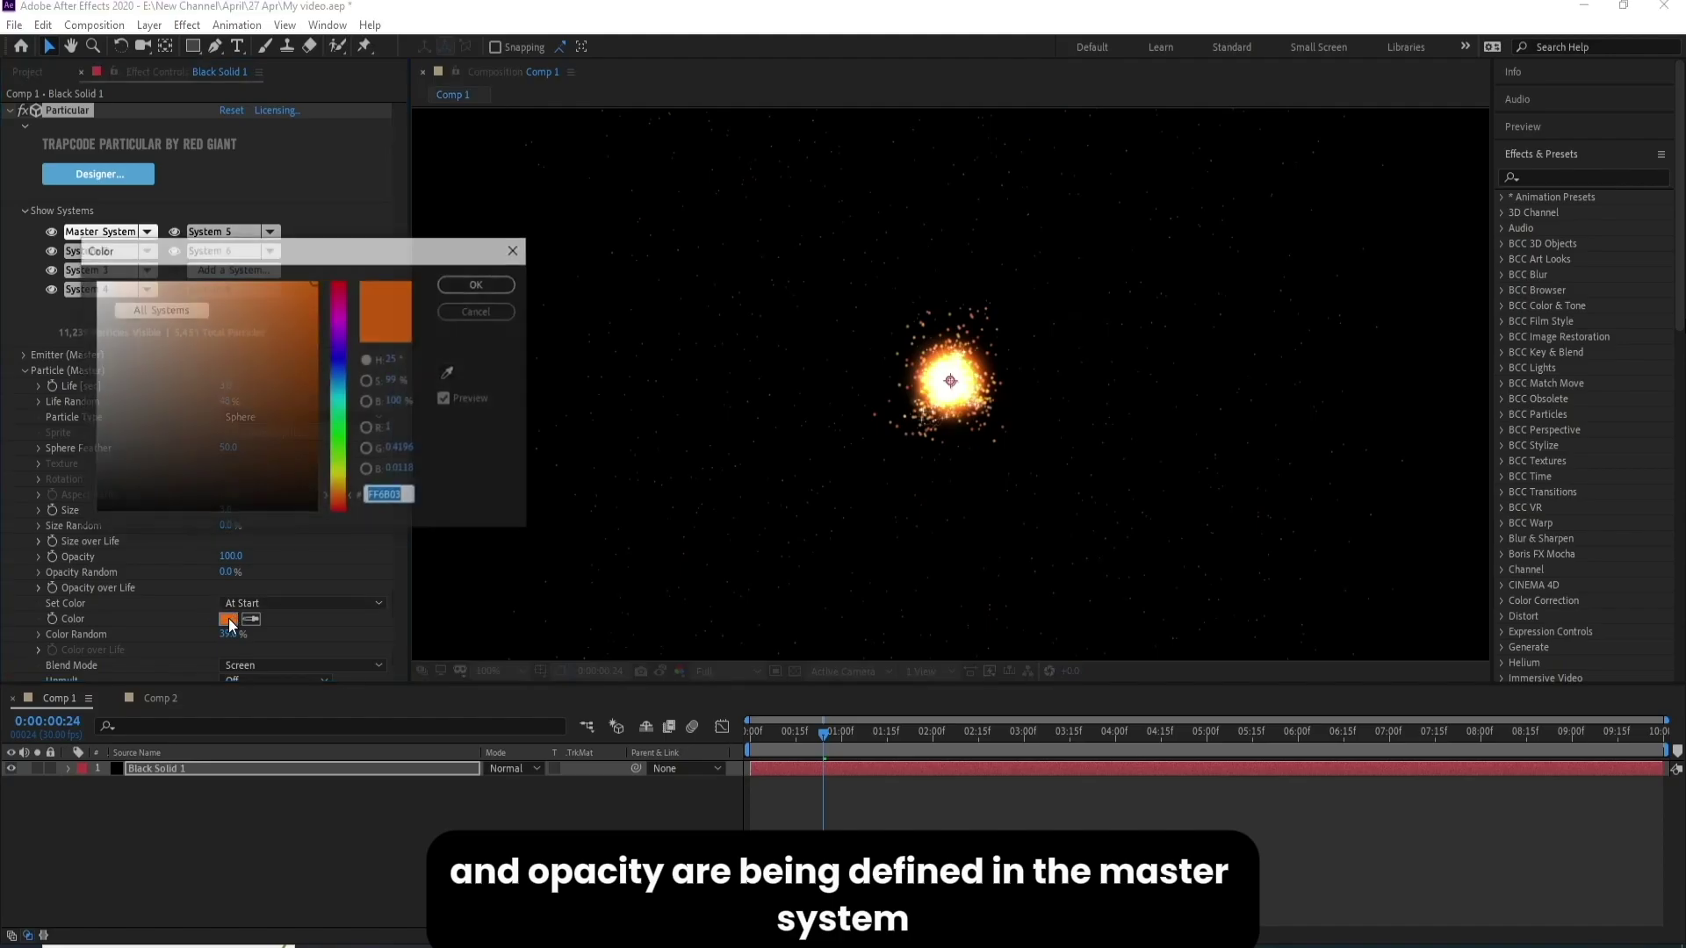
pyautogui.moveTo(339, 488); pyautogui.dragTo(339, 366)
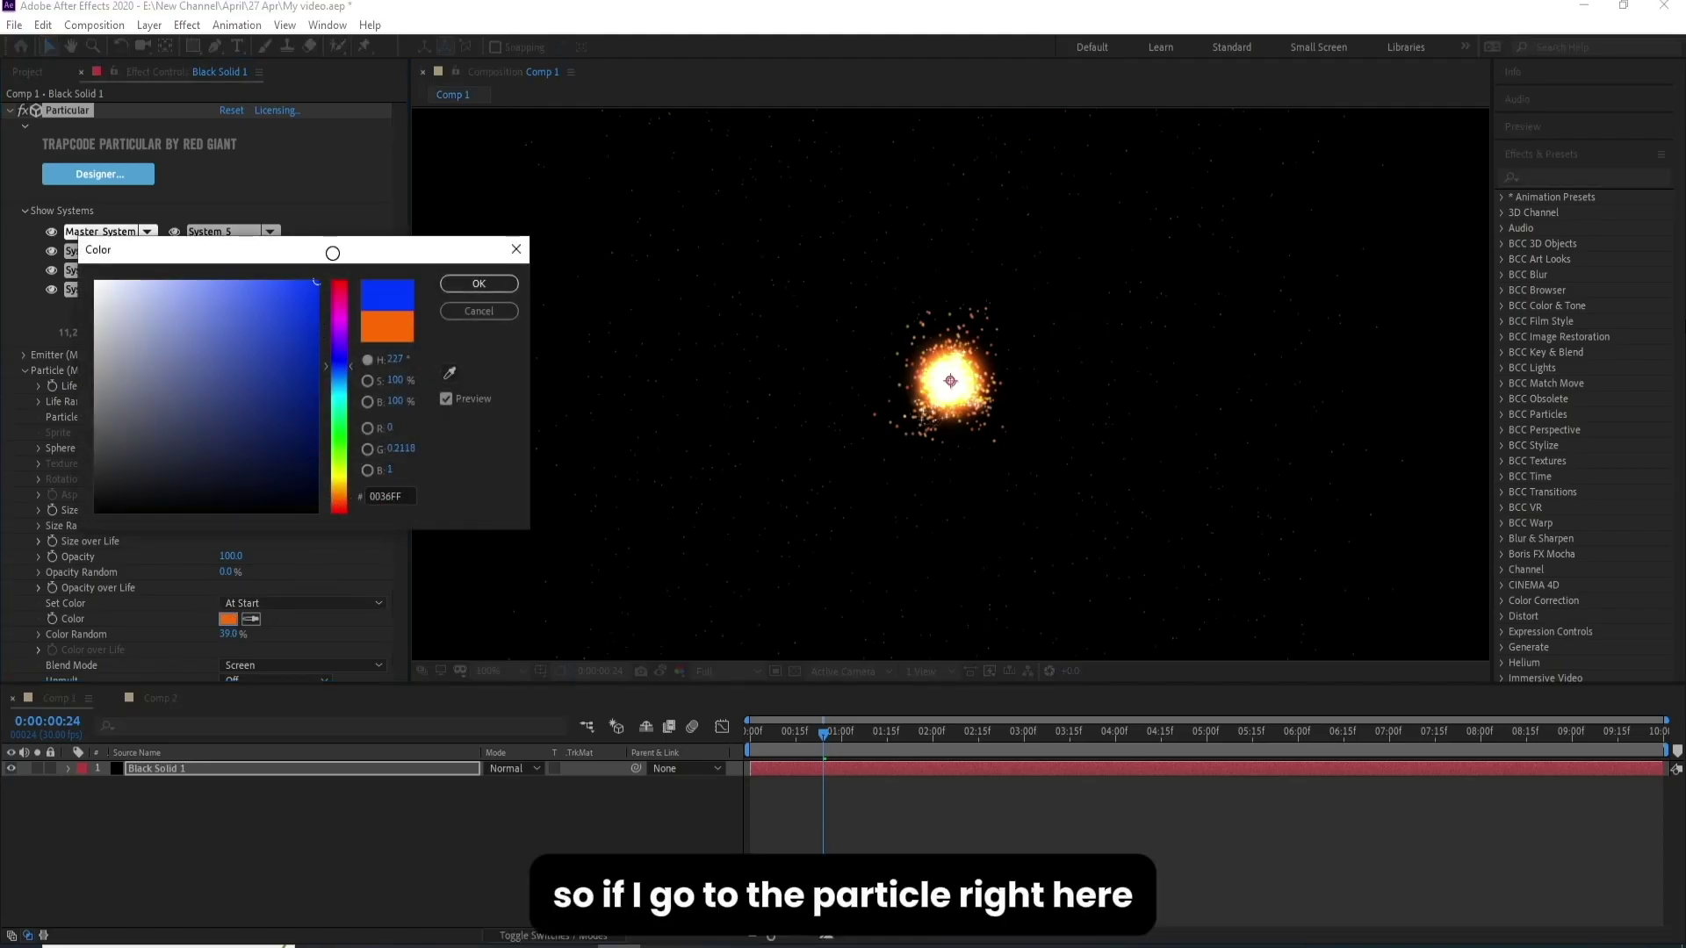
pyautogui.click(345, 361)
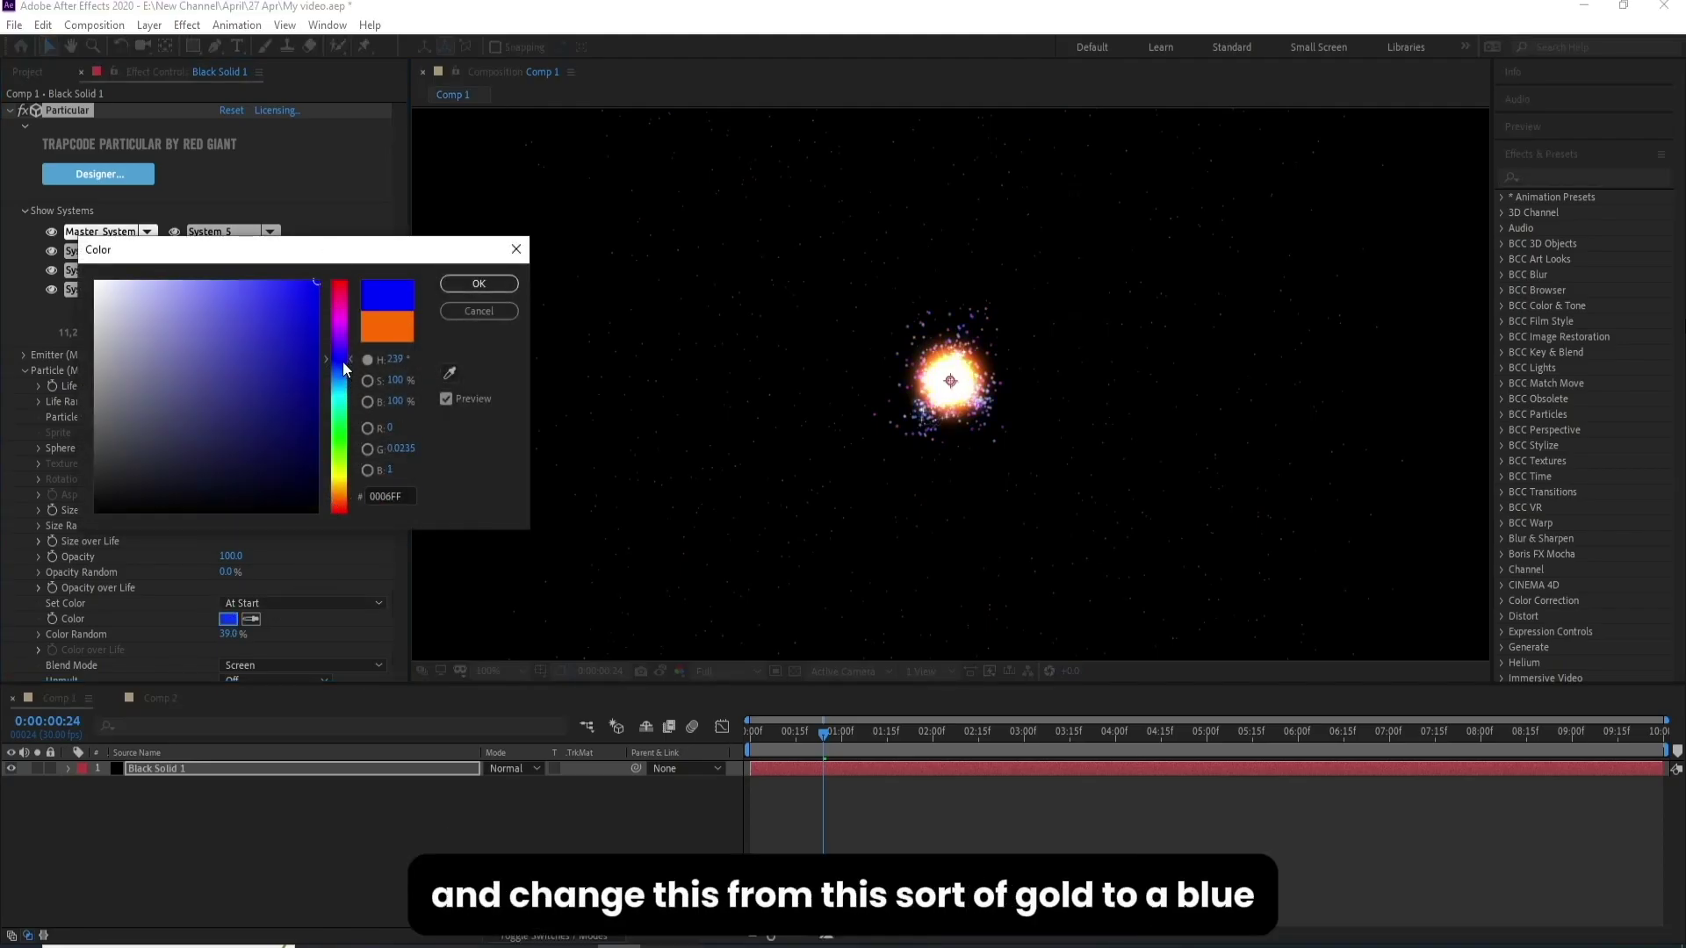
pyautogui.click(479, 283)
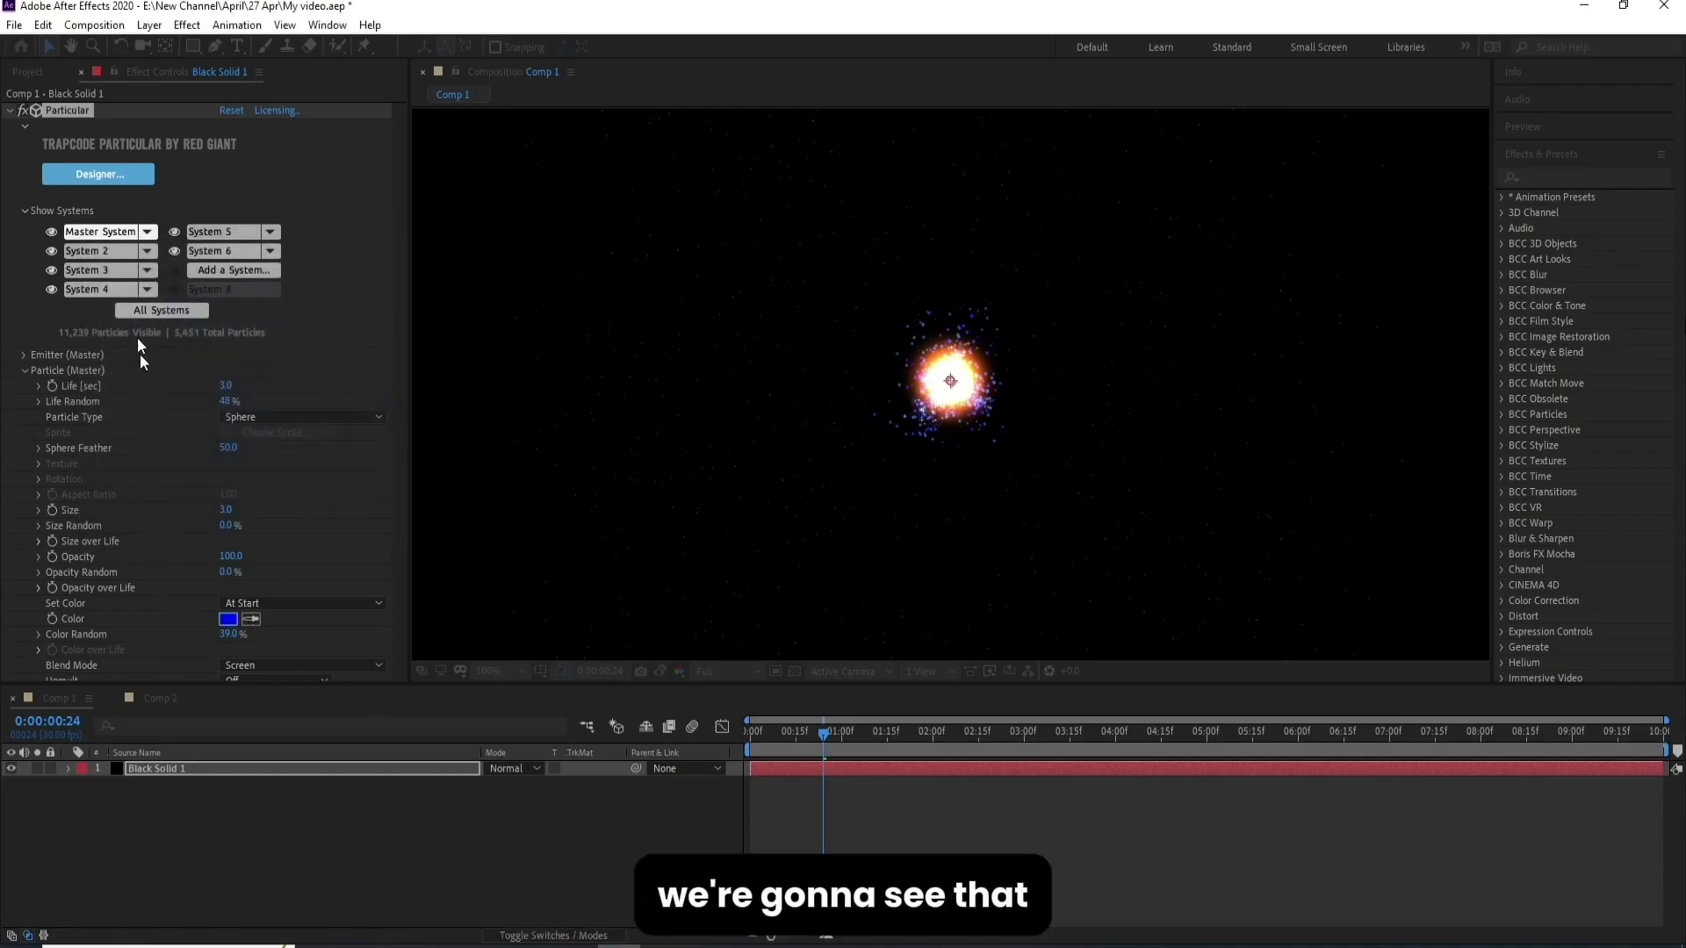
# Step: In the Designer, delete System 5's own COLOR block so it inherits the Master's blue
pyautogui.click(104, 175)
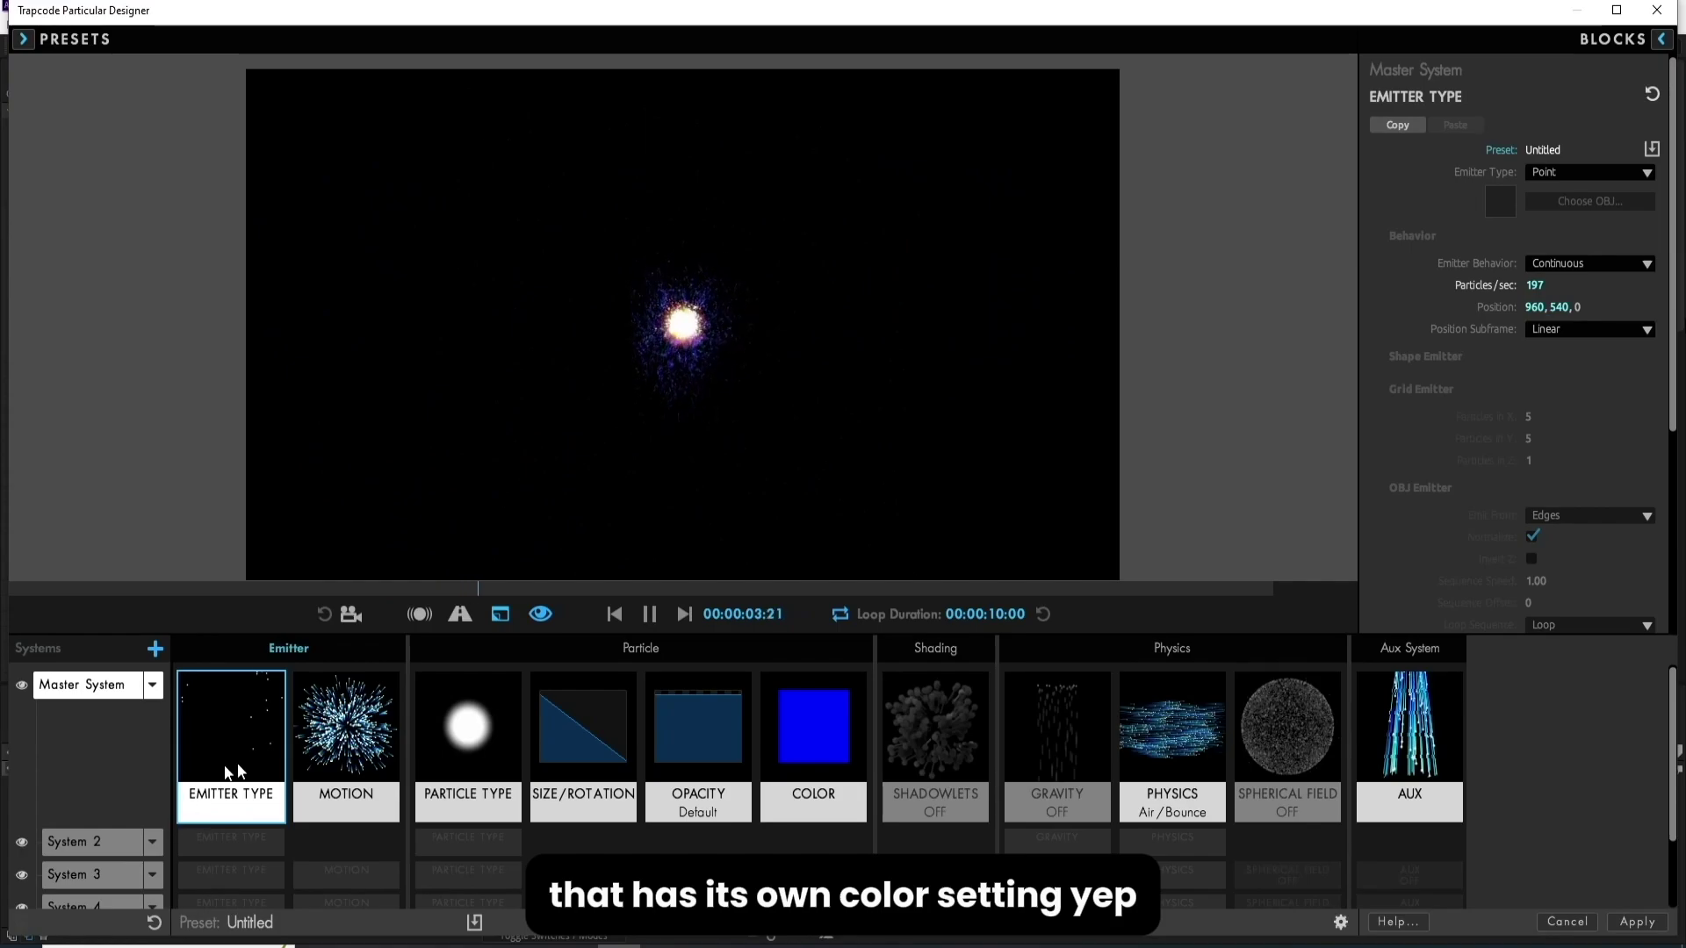
pyautogui.scroll(-2, 1673, 747)
pyautogui.click(99, 863)
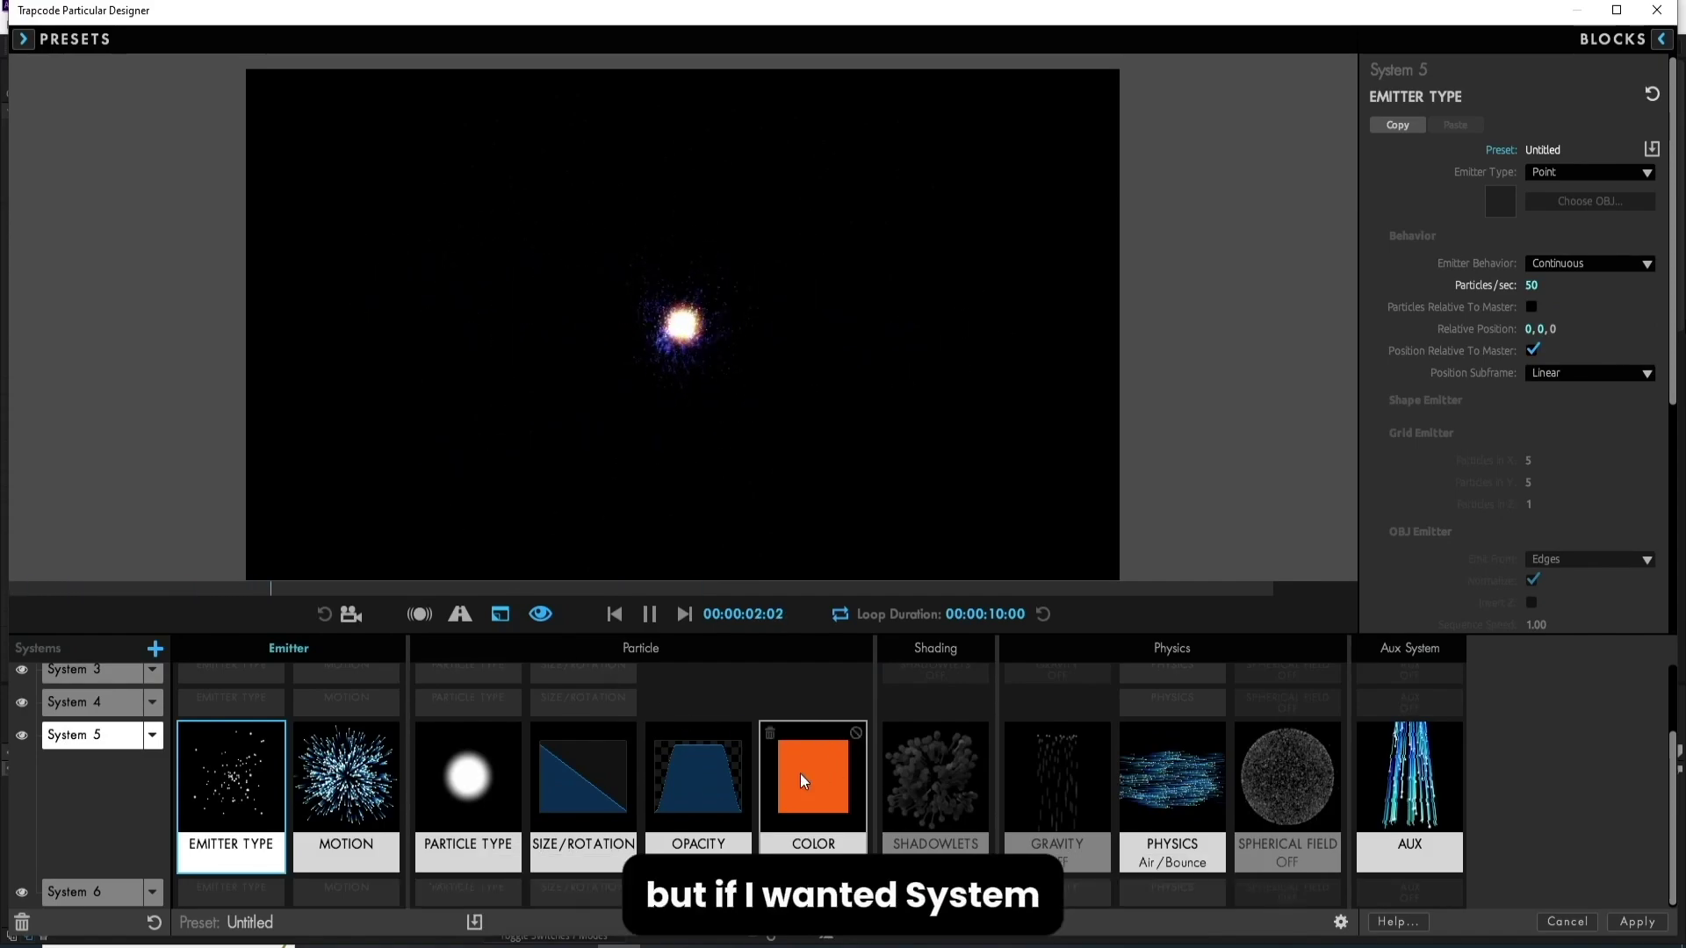
pyautogui.click(770, 734)
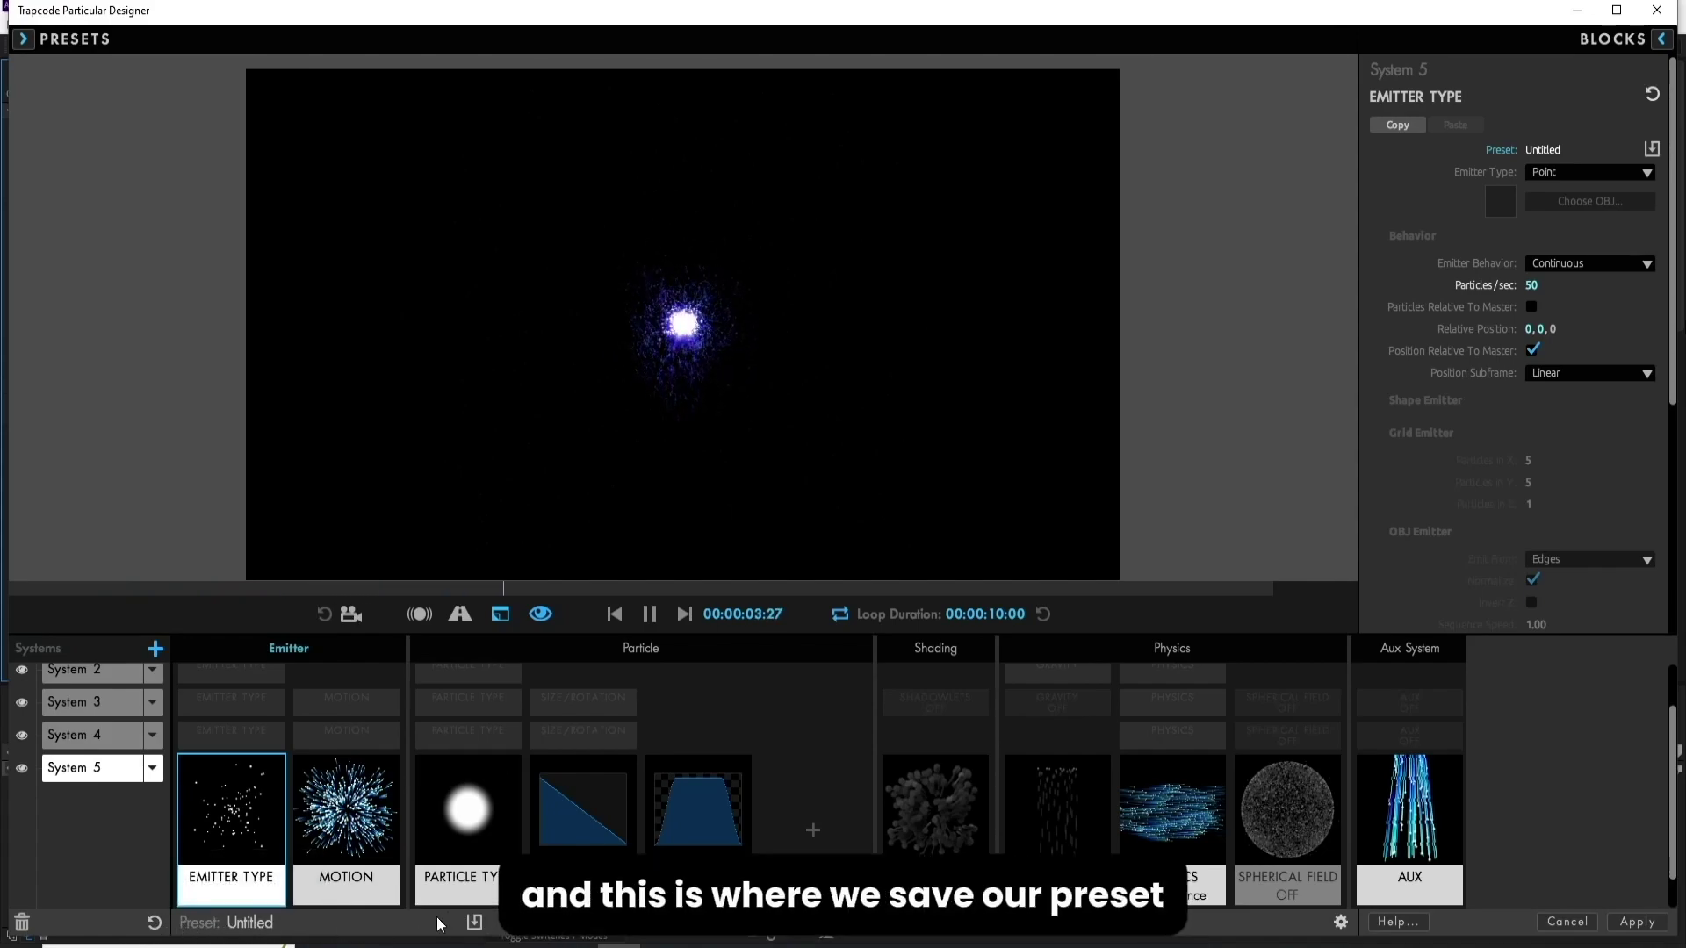
# Step: Save the current multi-system setup as a new preset named 'Blue Particles'
pyautogui.click(474, 922)
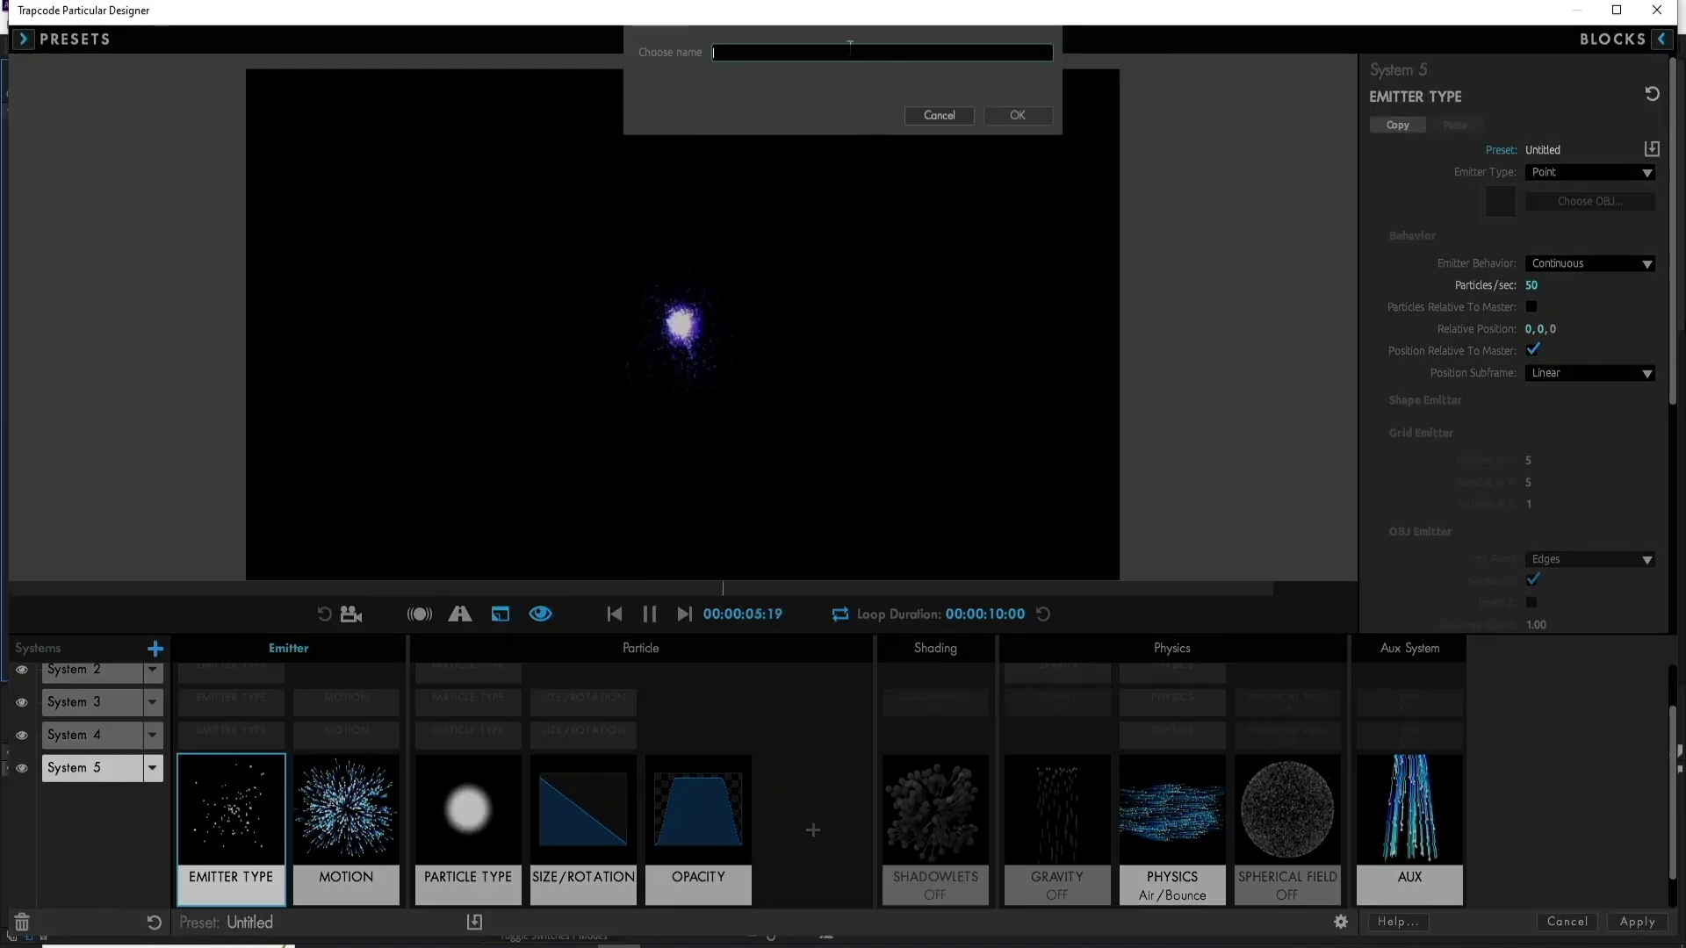
pyautogui.write('Blue Parti')
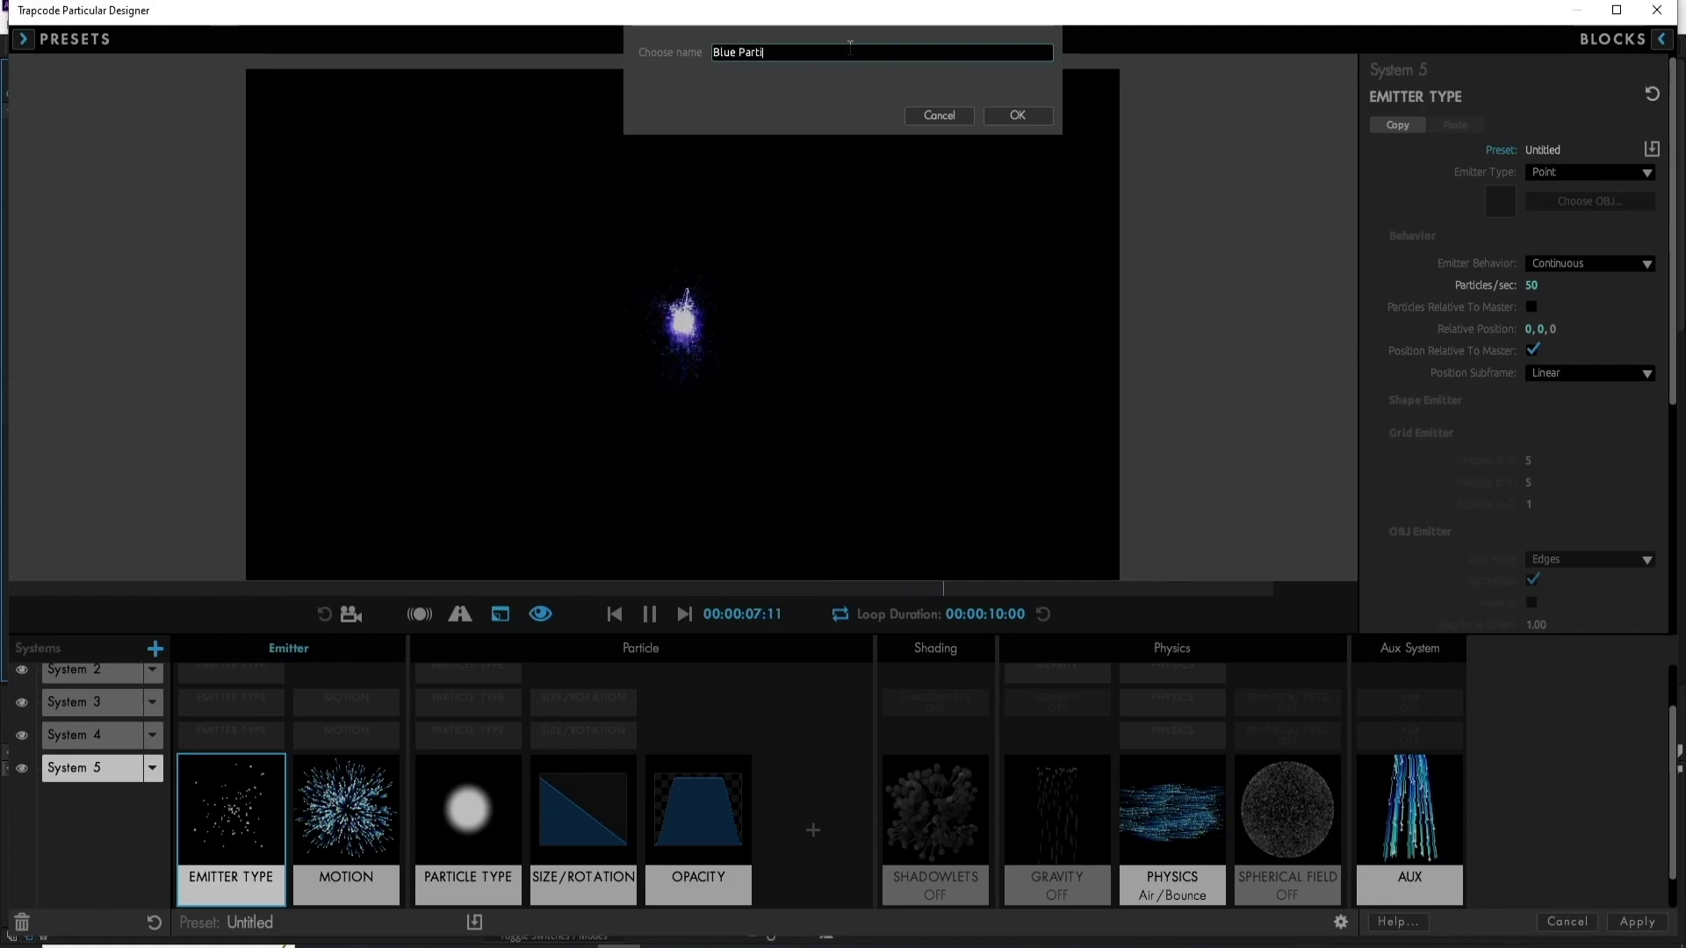
pyautogui.write('cles')
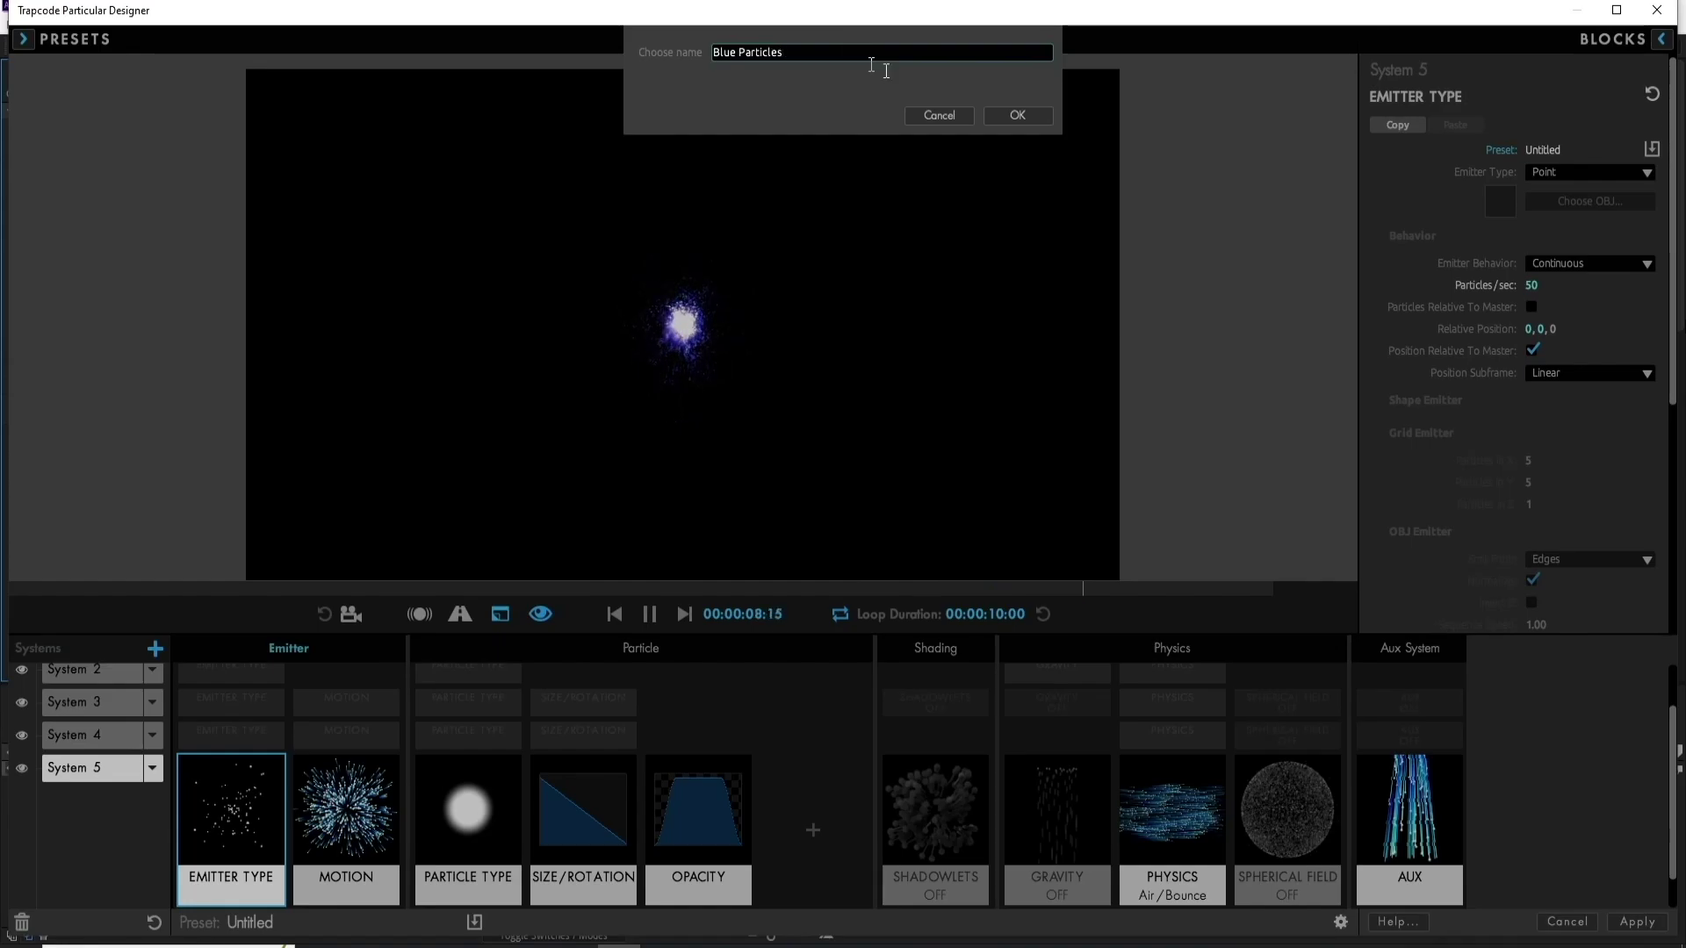
pyautogui.click(1016, 116)
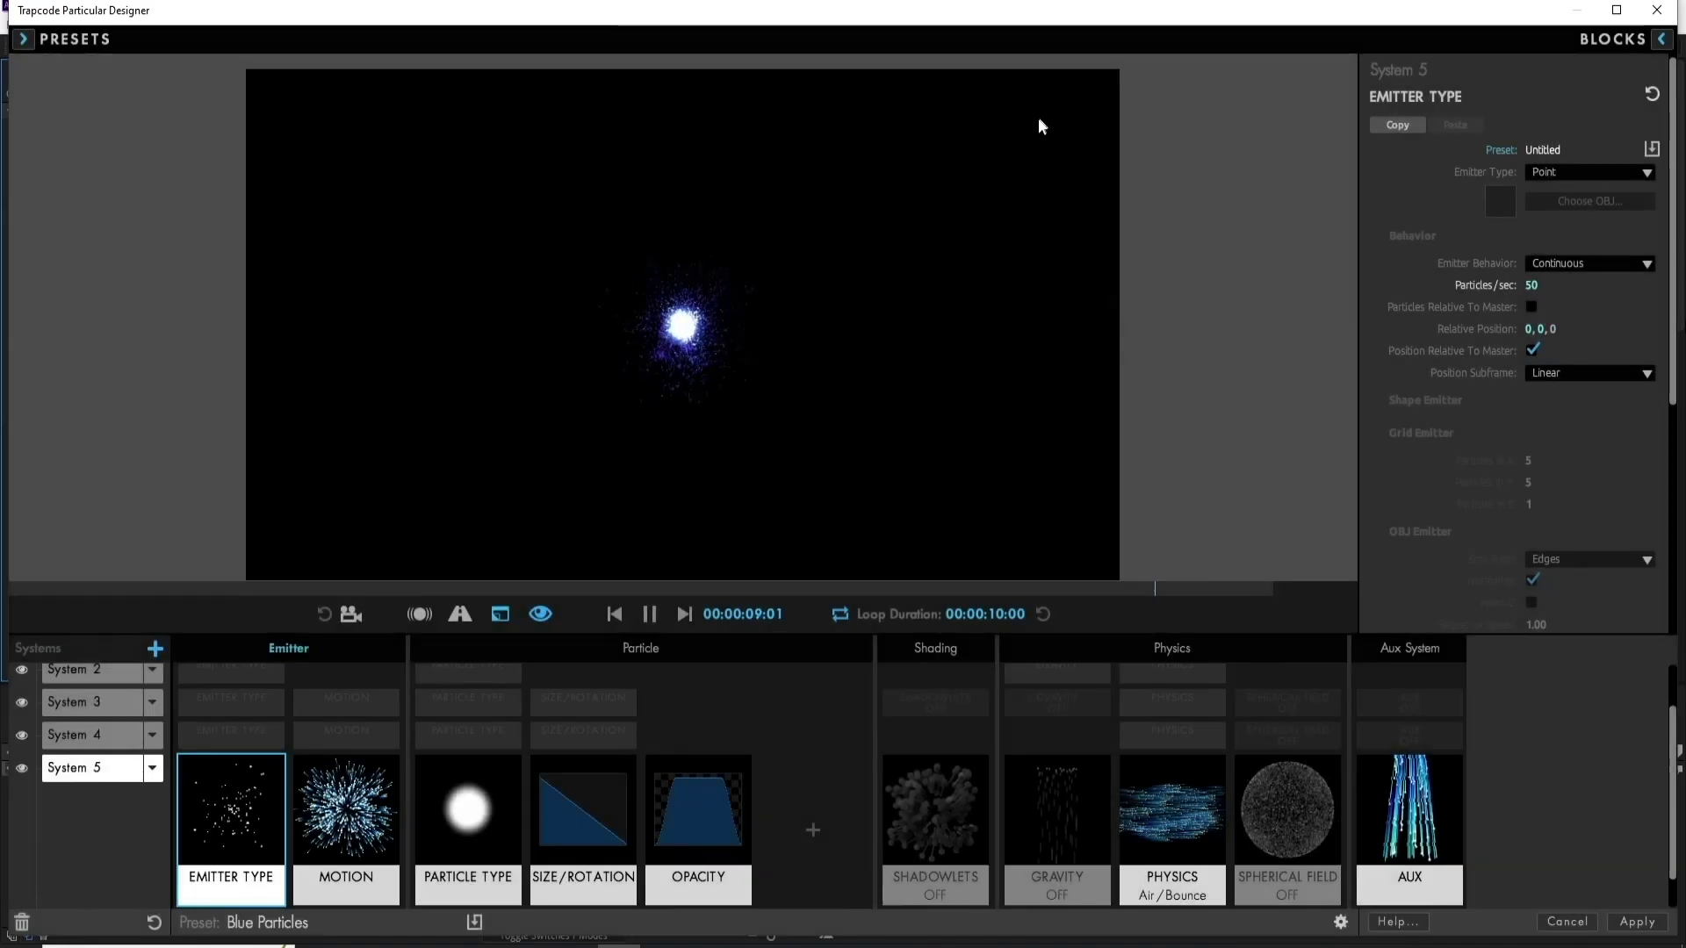
# Step: Browse the multi-system presets and confirm Blue Particles appears under the Custom category
pyautogui.click(23, 39)
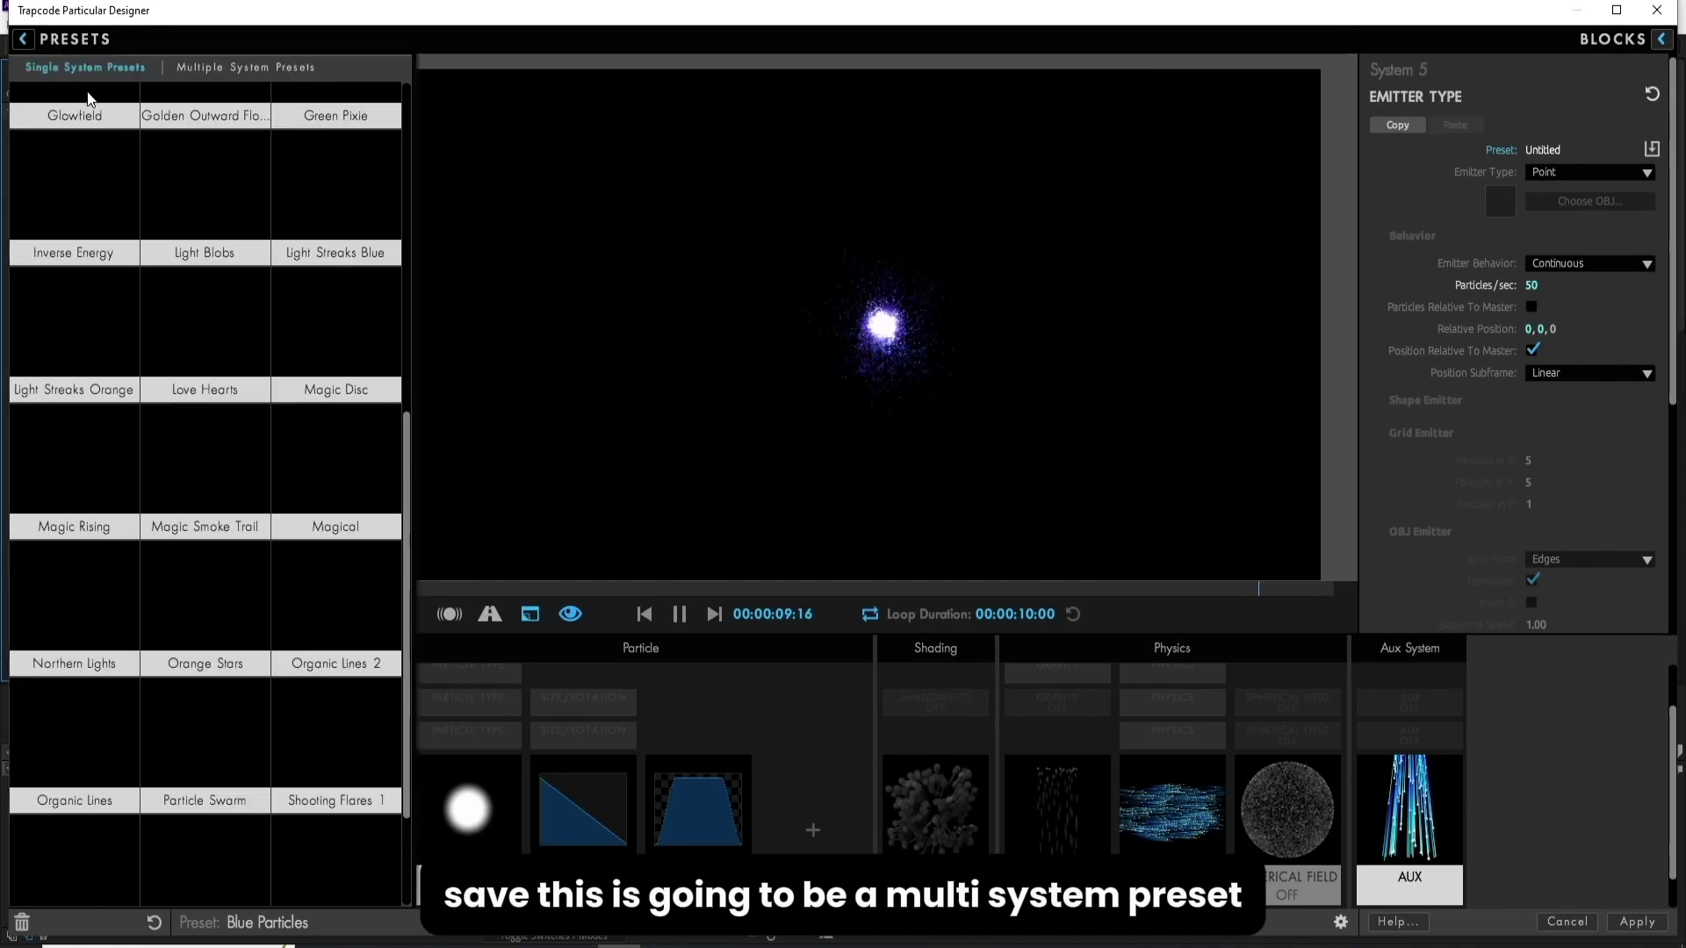
pyautogui.scroll(5, 419, 430)
pyautogui.scroll(-5, 406, 439)
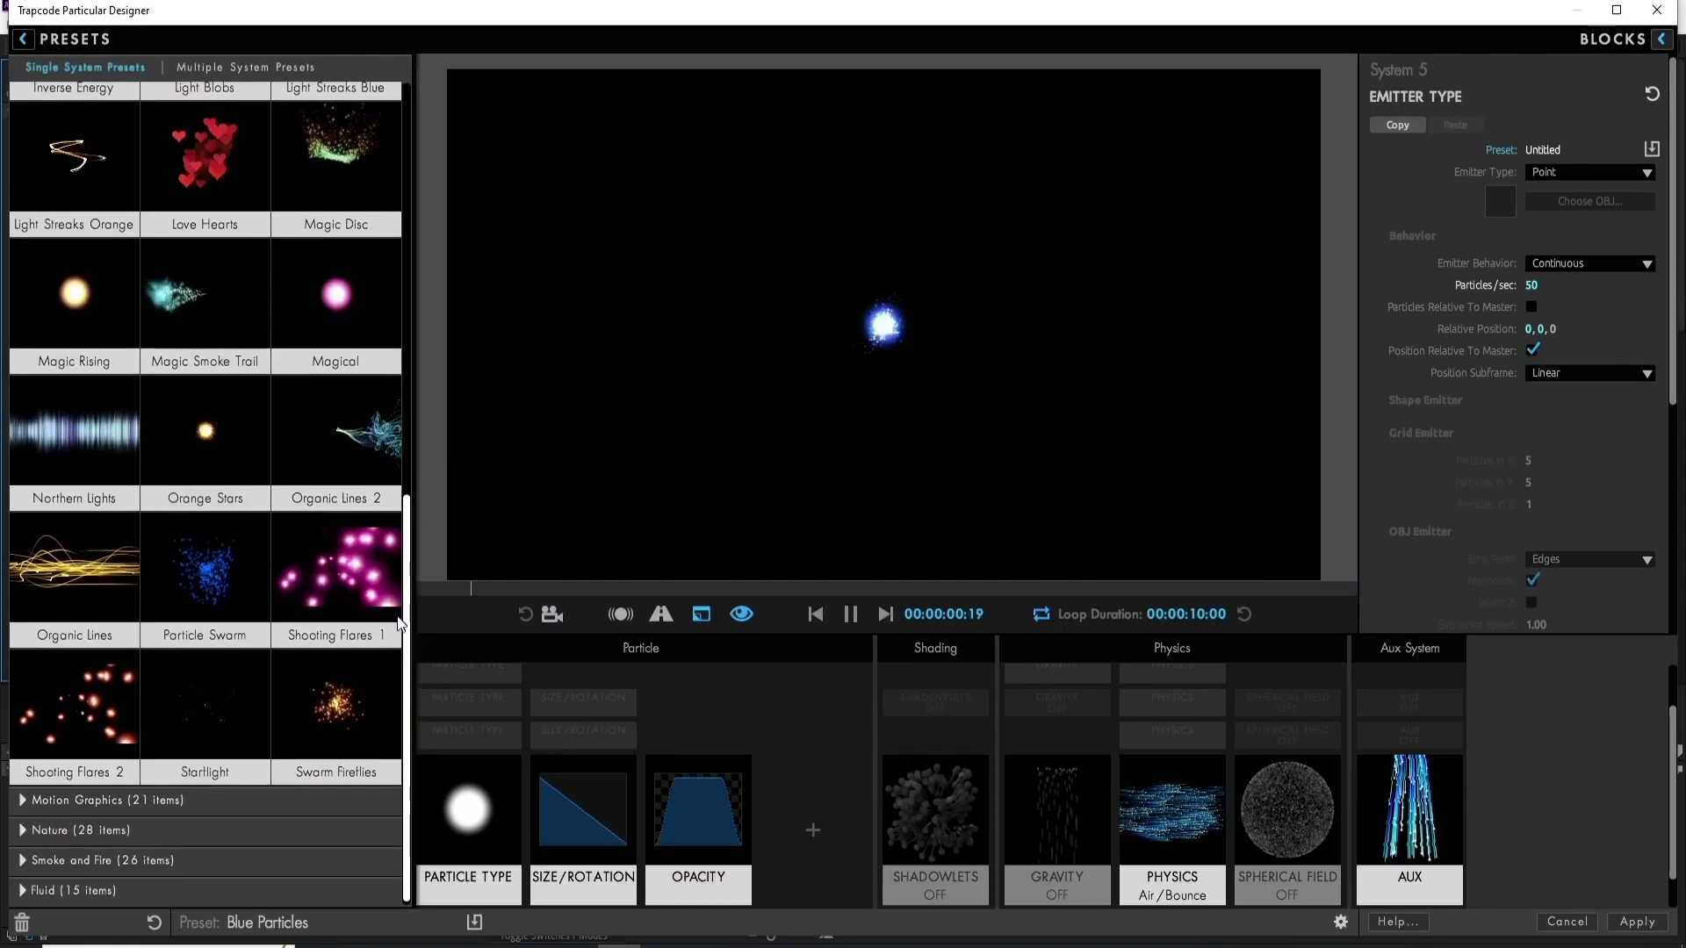
pyautogui.click(219, 70)
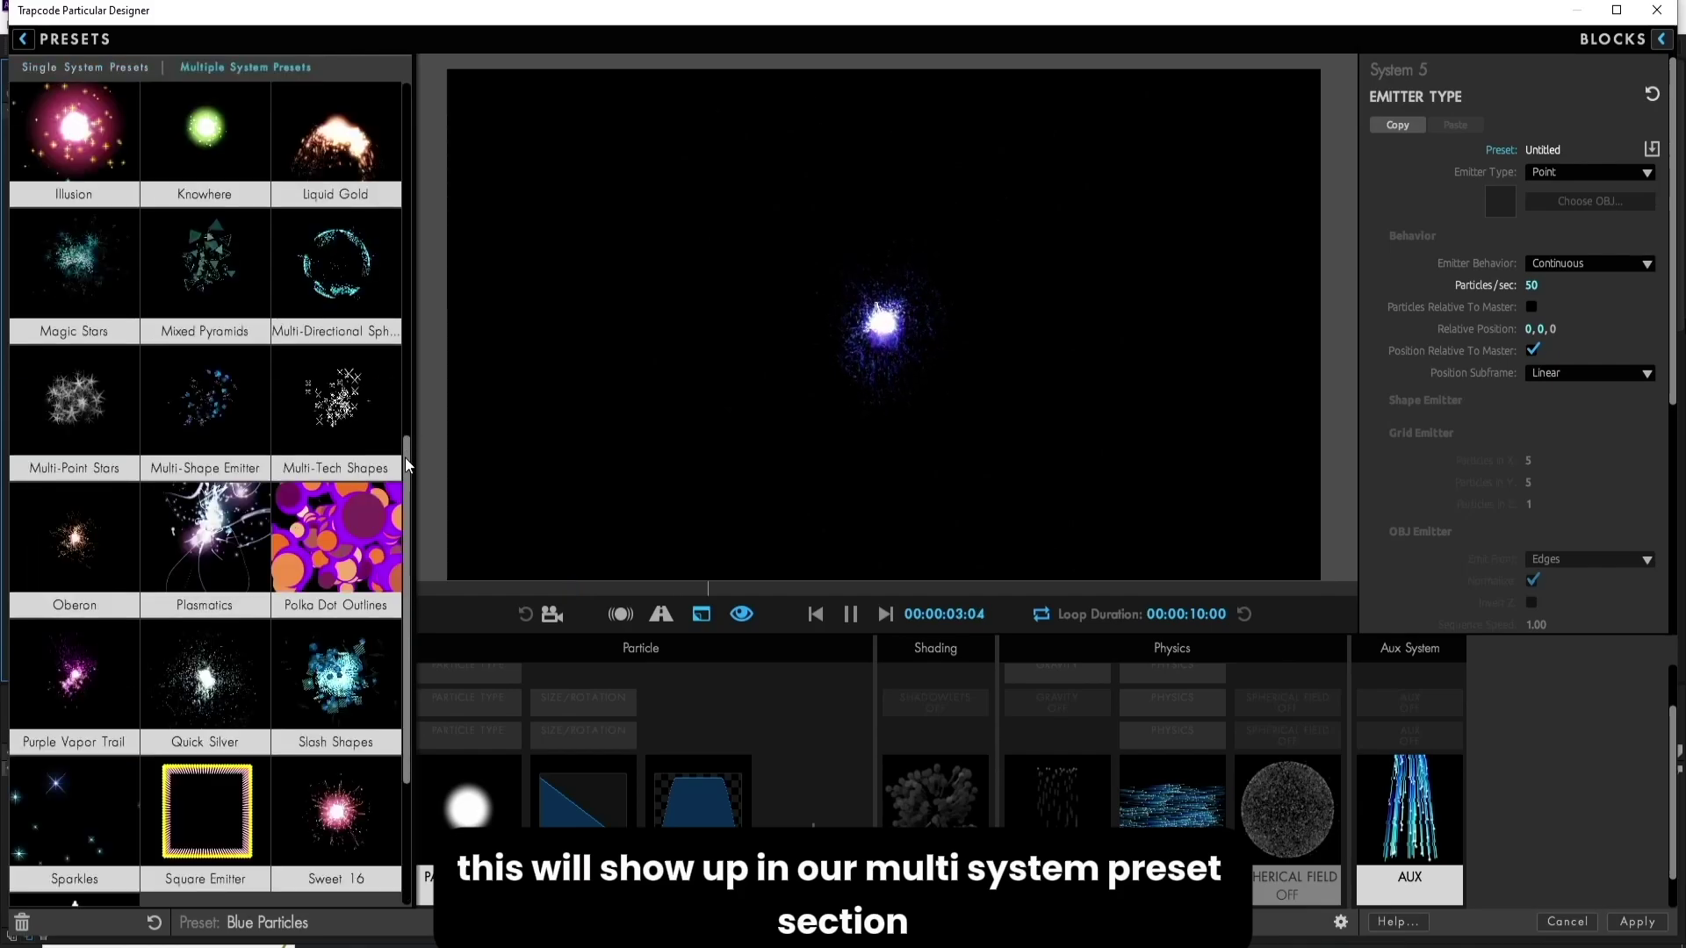
pyautogui.scroll(-5, 404, 457)
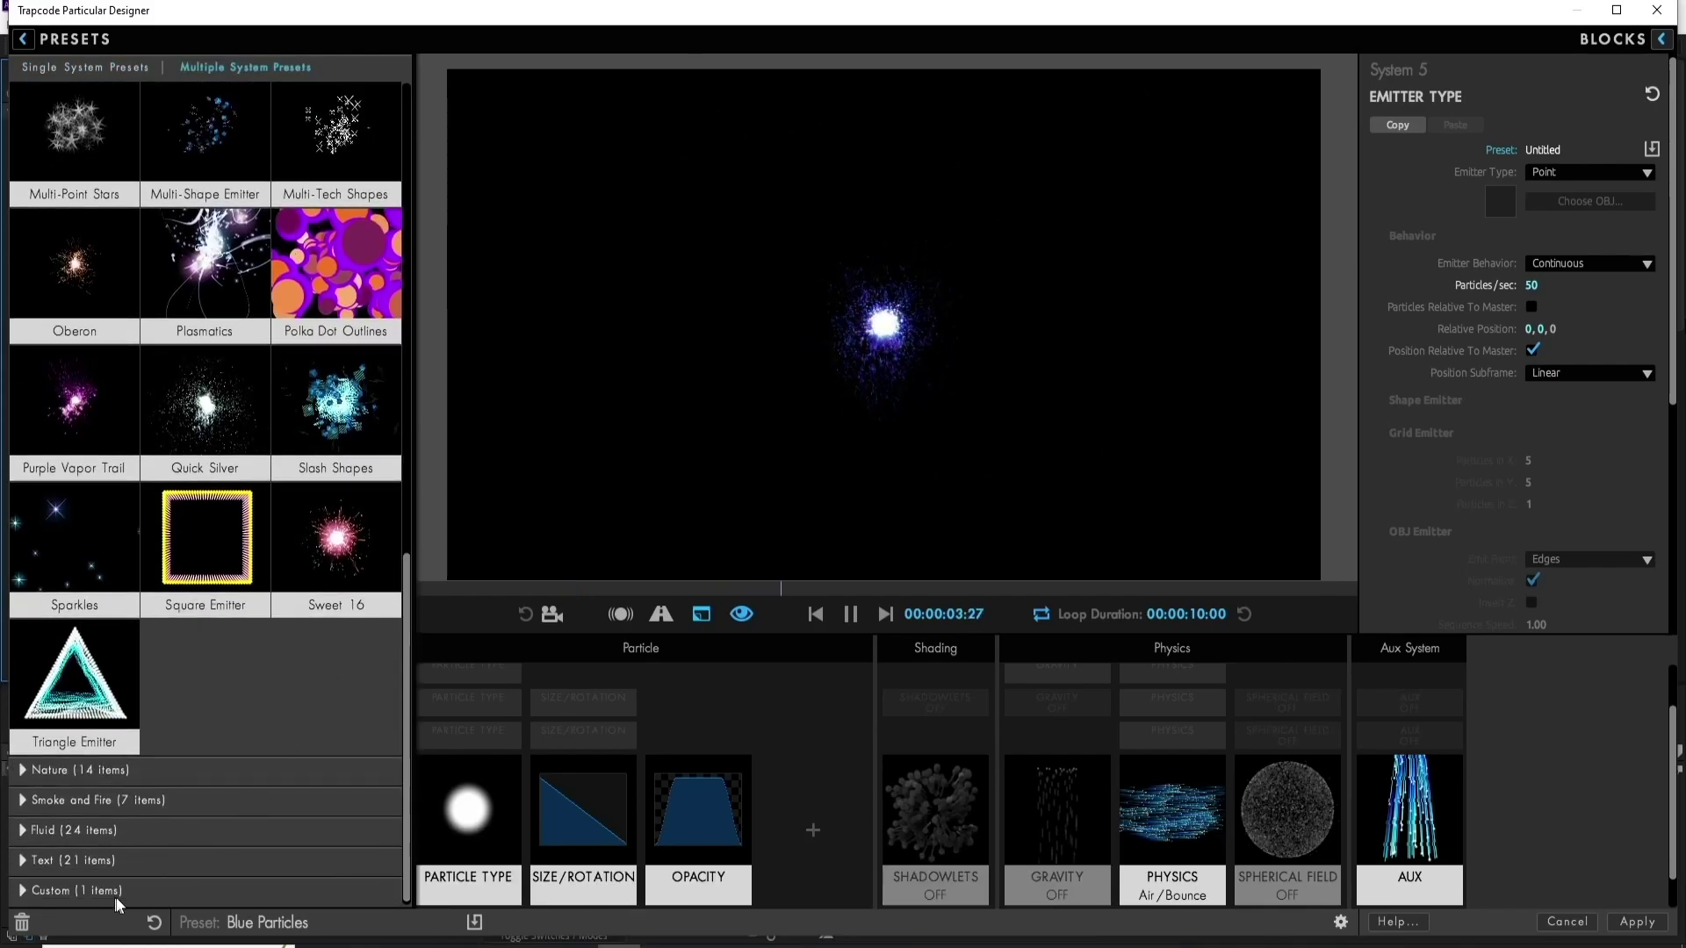
pyautogui.click(14, 895)
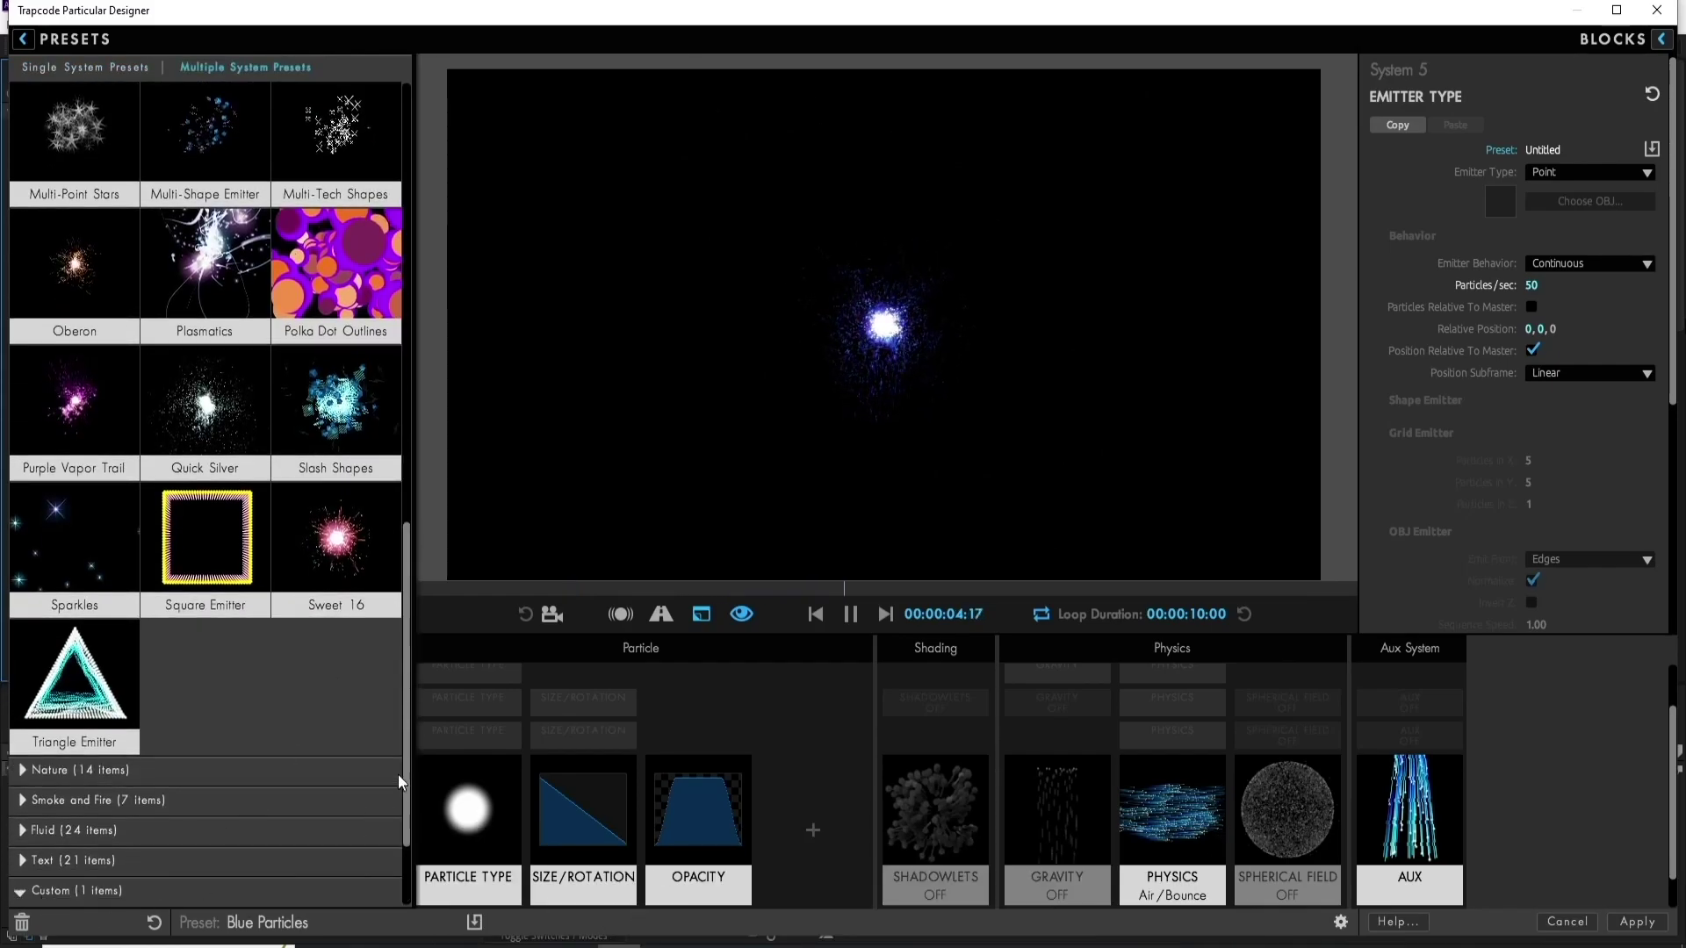
pyautogui.scroll(-3, 405, 791)
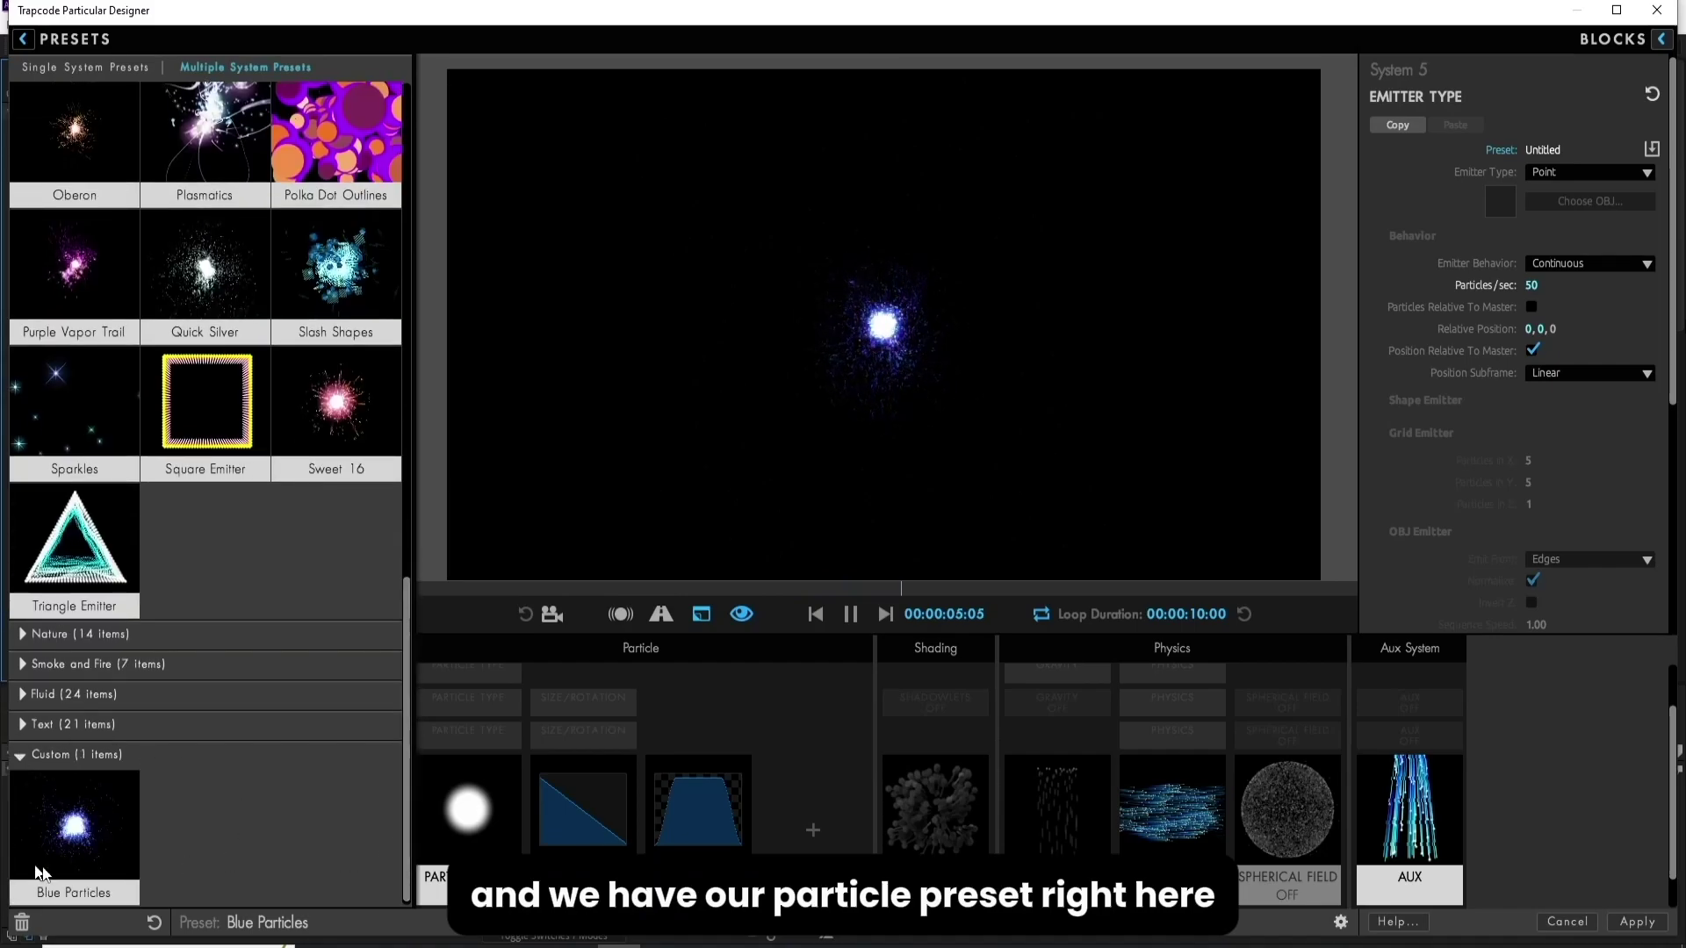
# Step: Return to single-system presets, close the presets library, and open System 4's options
pyautogui.click(90, 60)
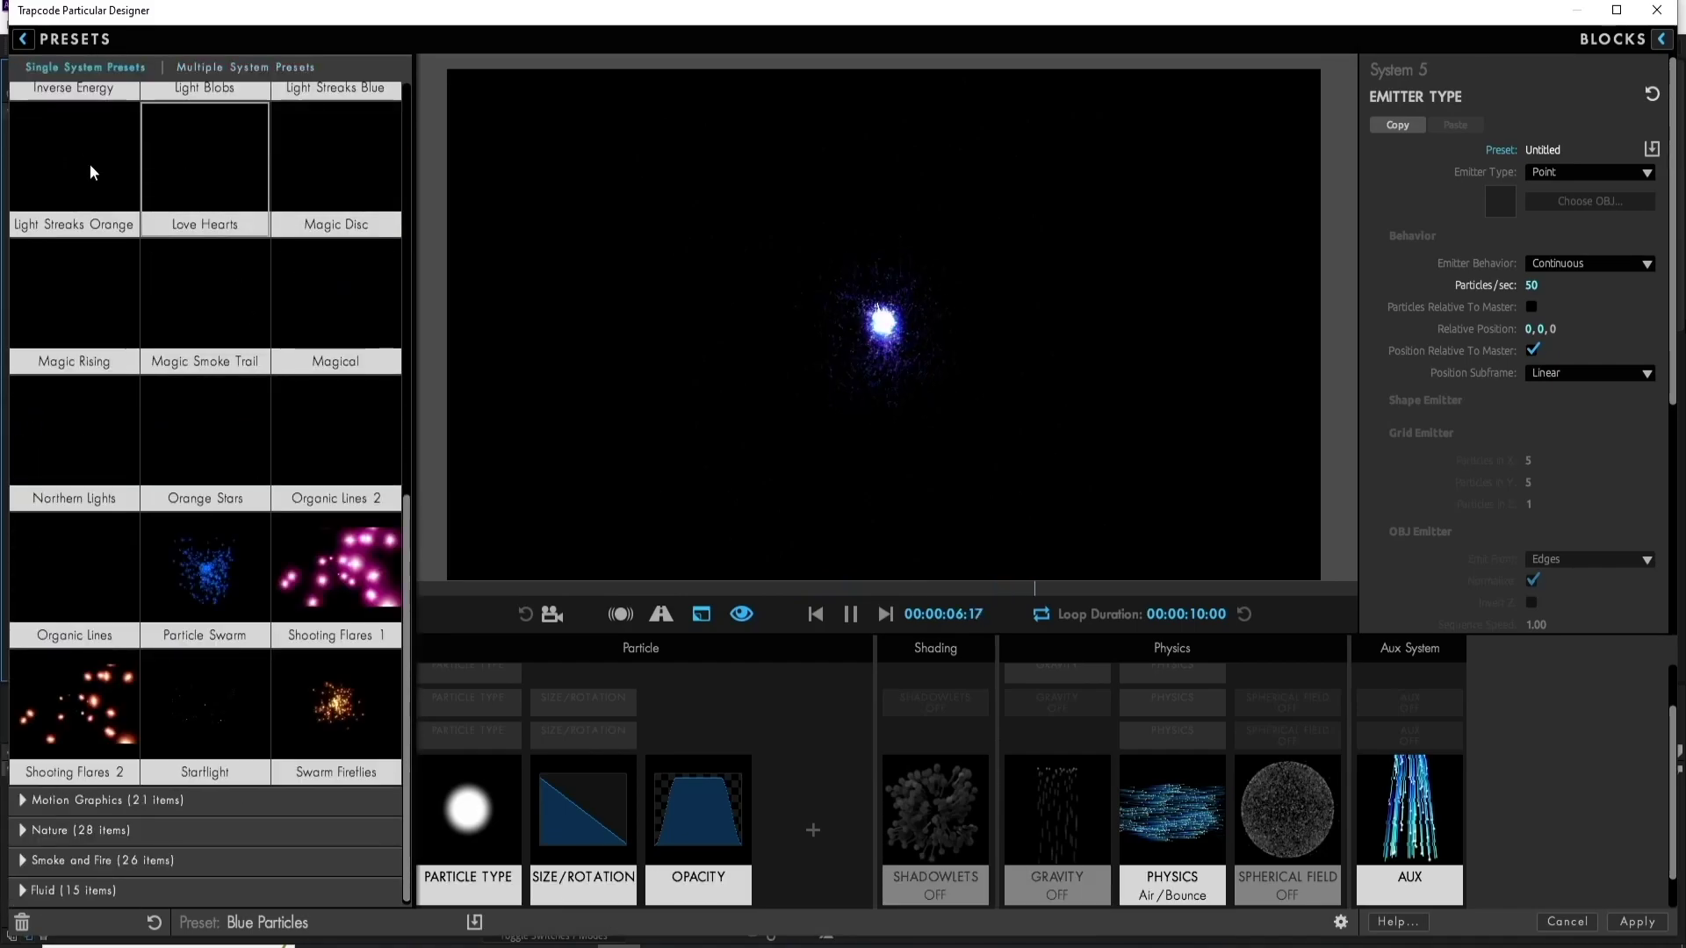
pyautogui.click(22, 40)
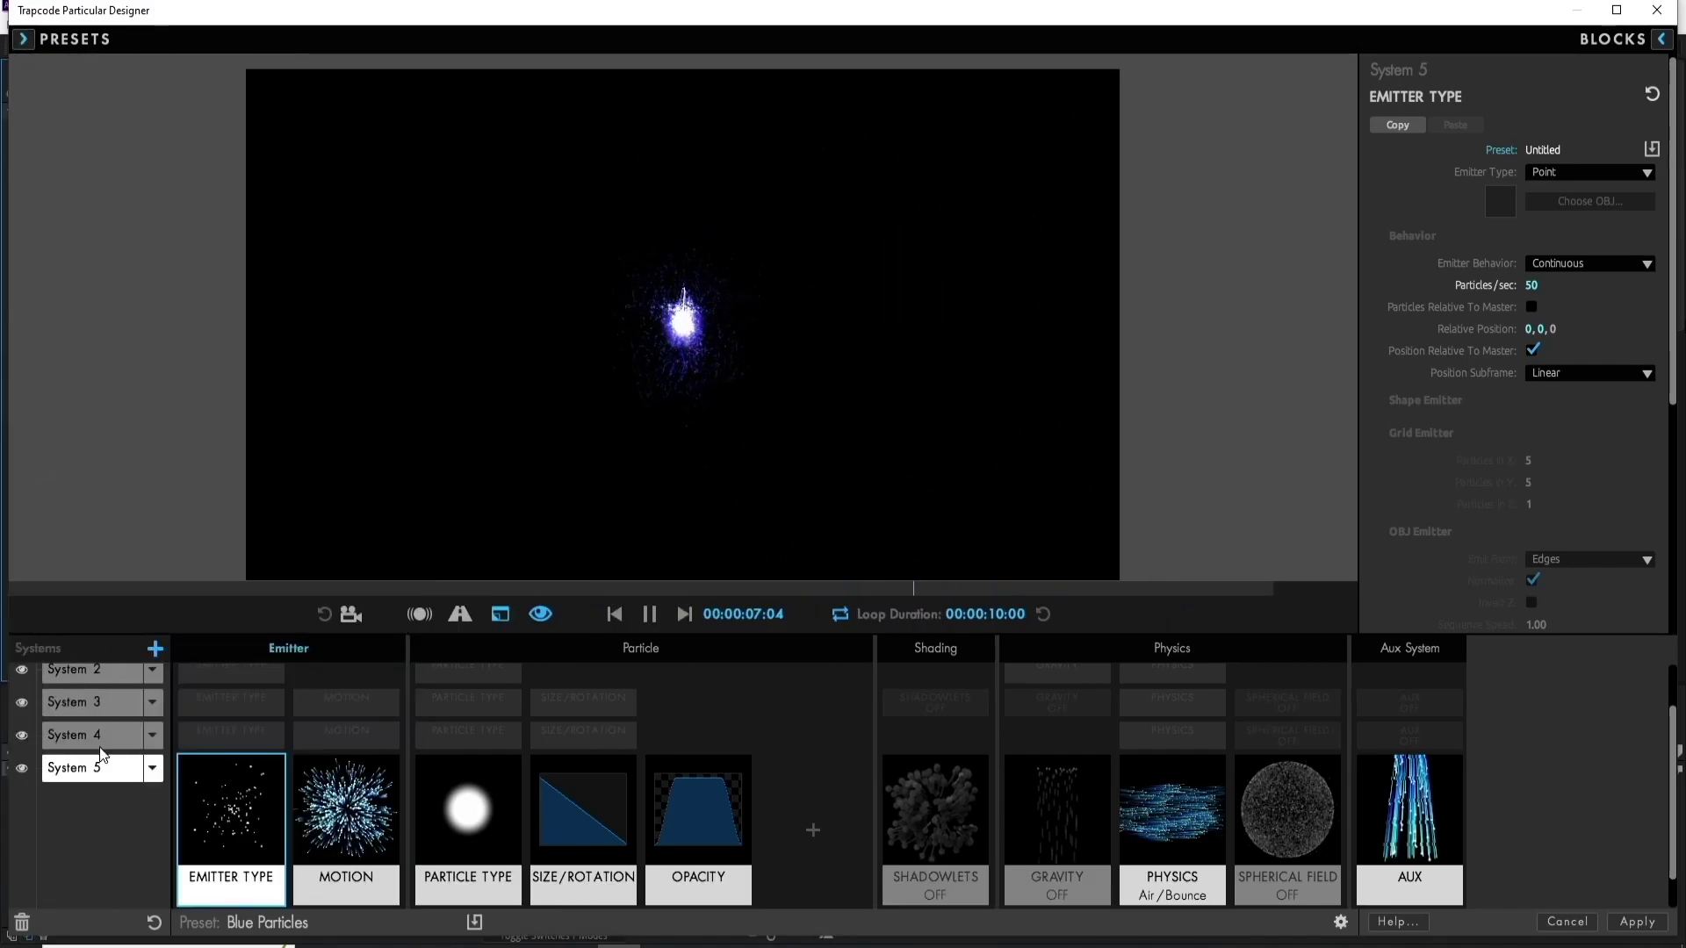
pyautogui.click(152, 735)
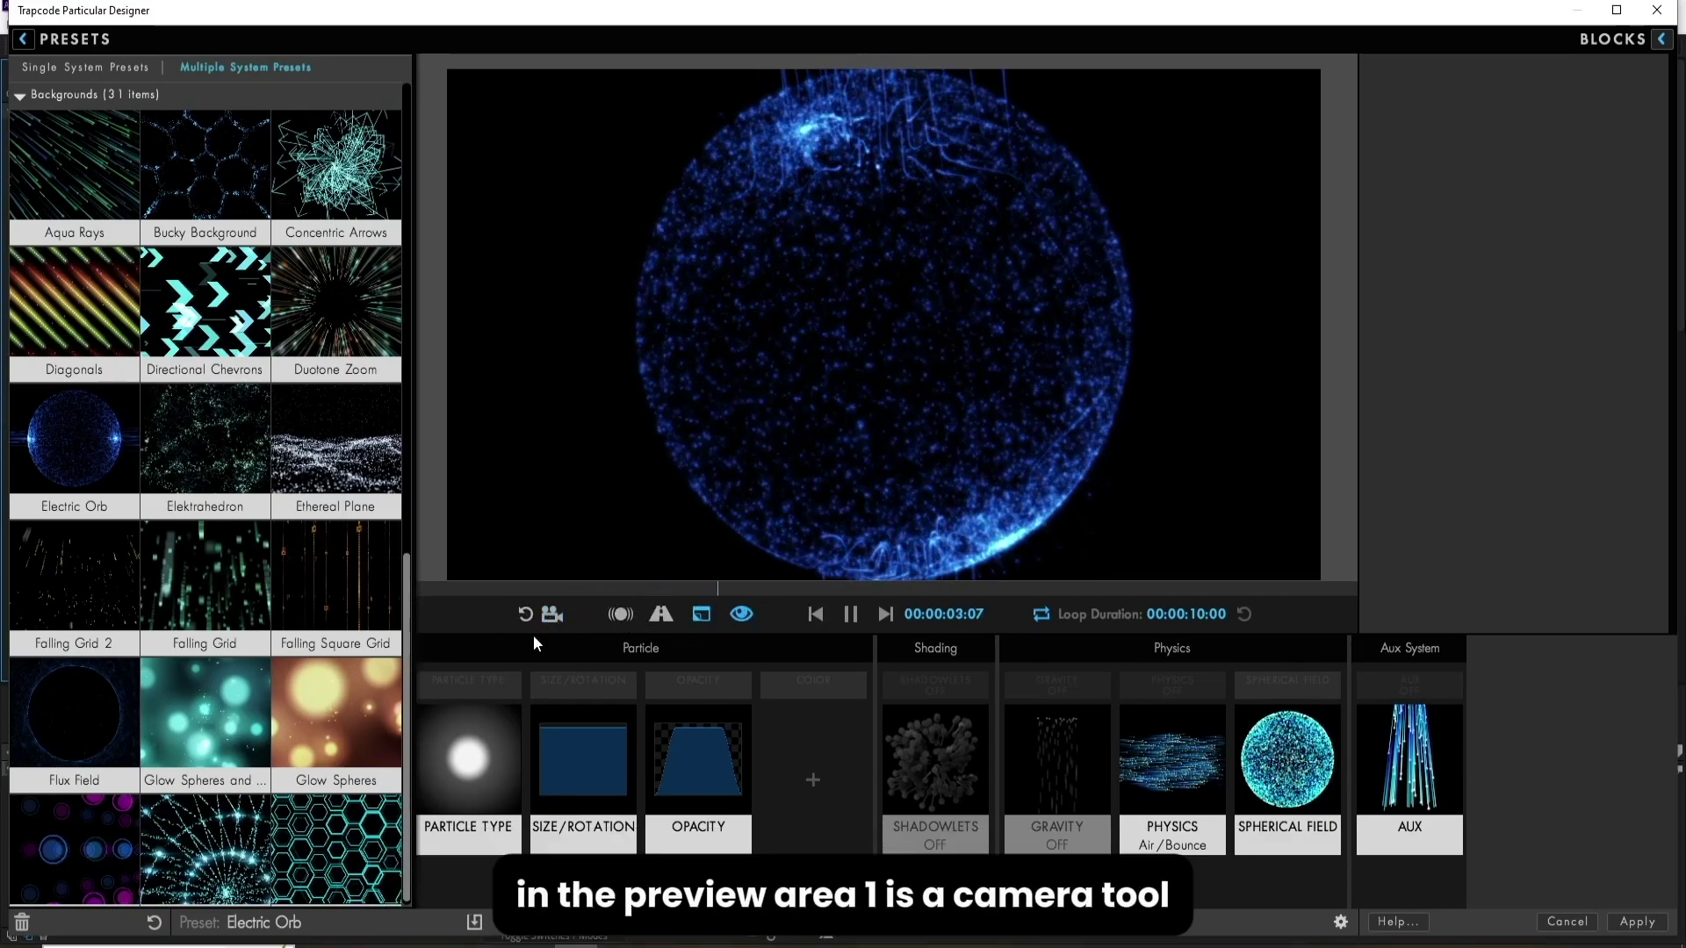
pyautogui.click(552, 615)
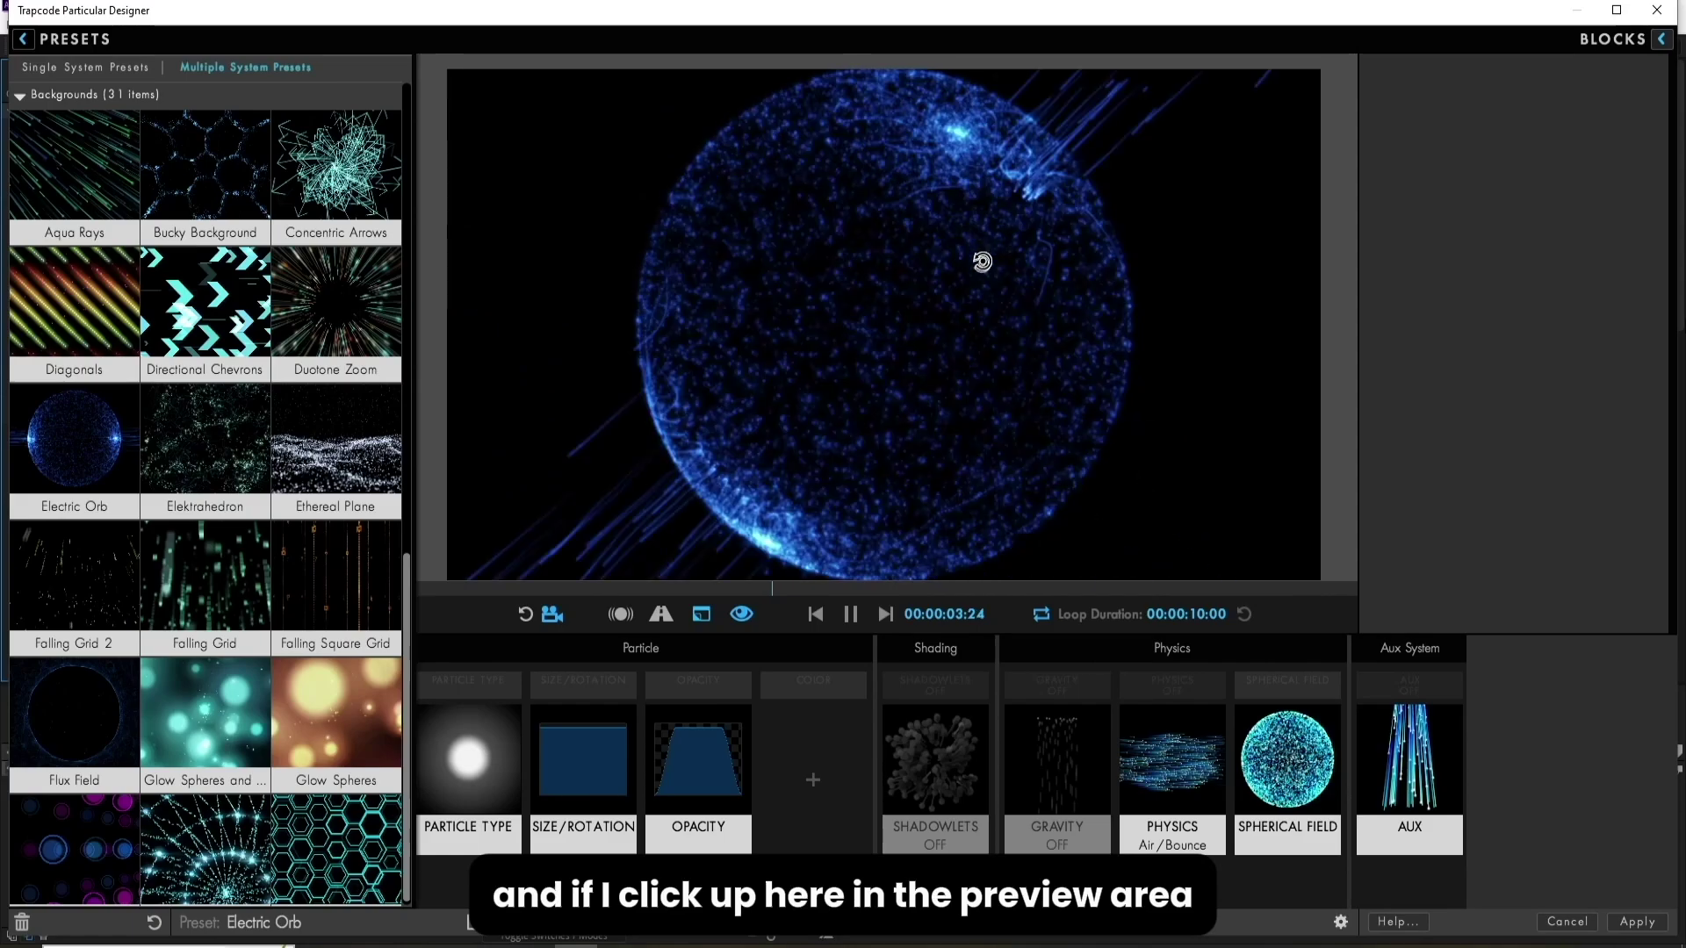
pyautogui.moveTo(962, 329)
pyautogui.mouseDown()
pyautogui.moveTo(952, 388)
pyautogui.moveTo(897, 378)
pyautogui.mouseUp()
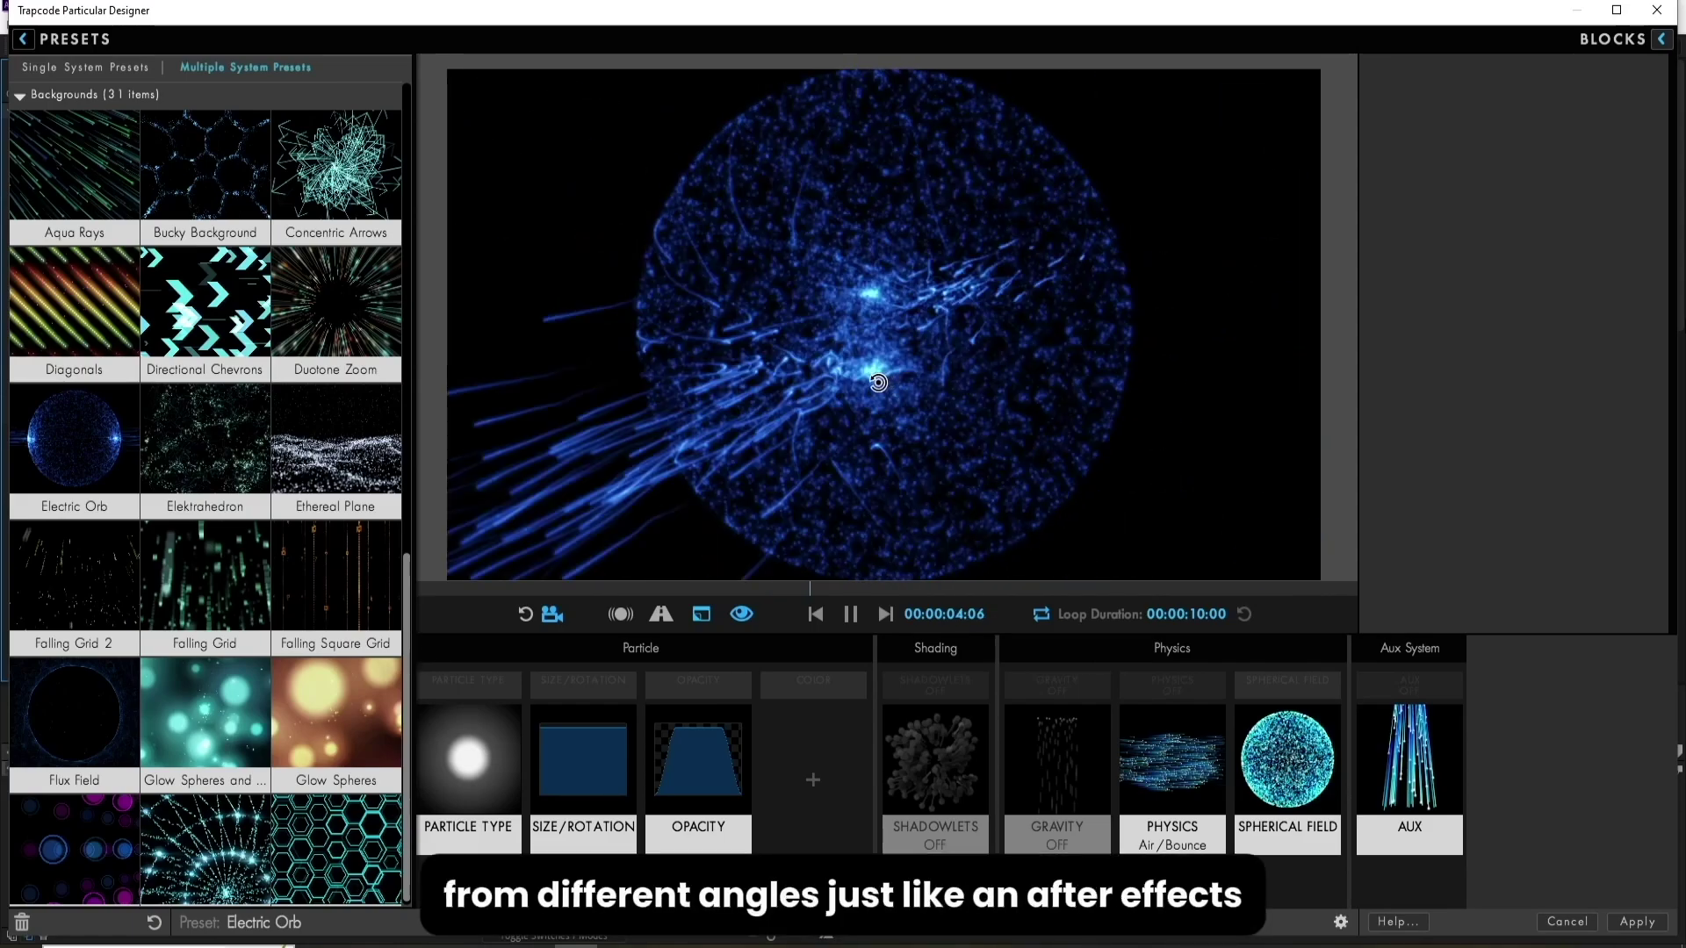
pyautogui.click(530, 614)
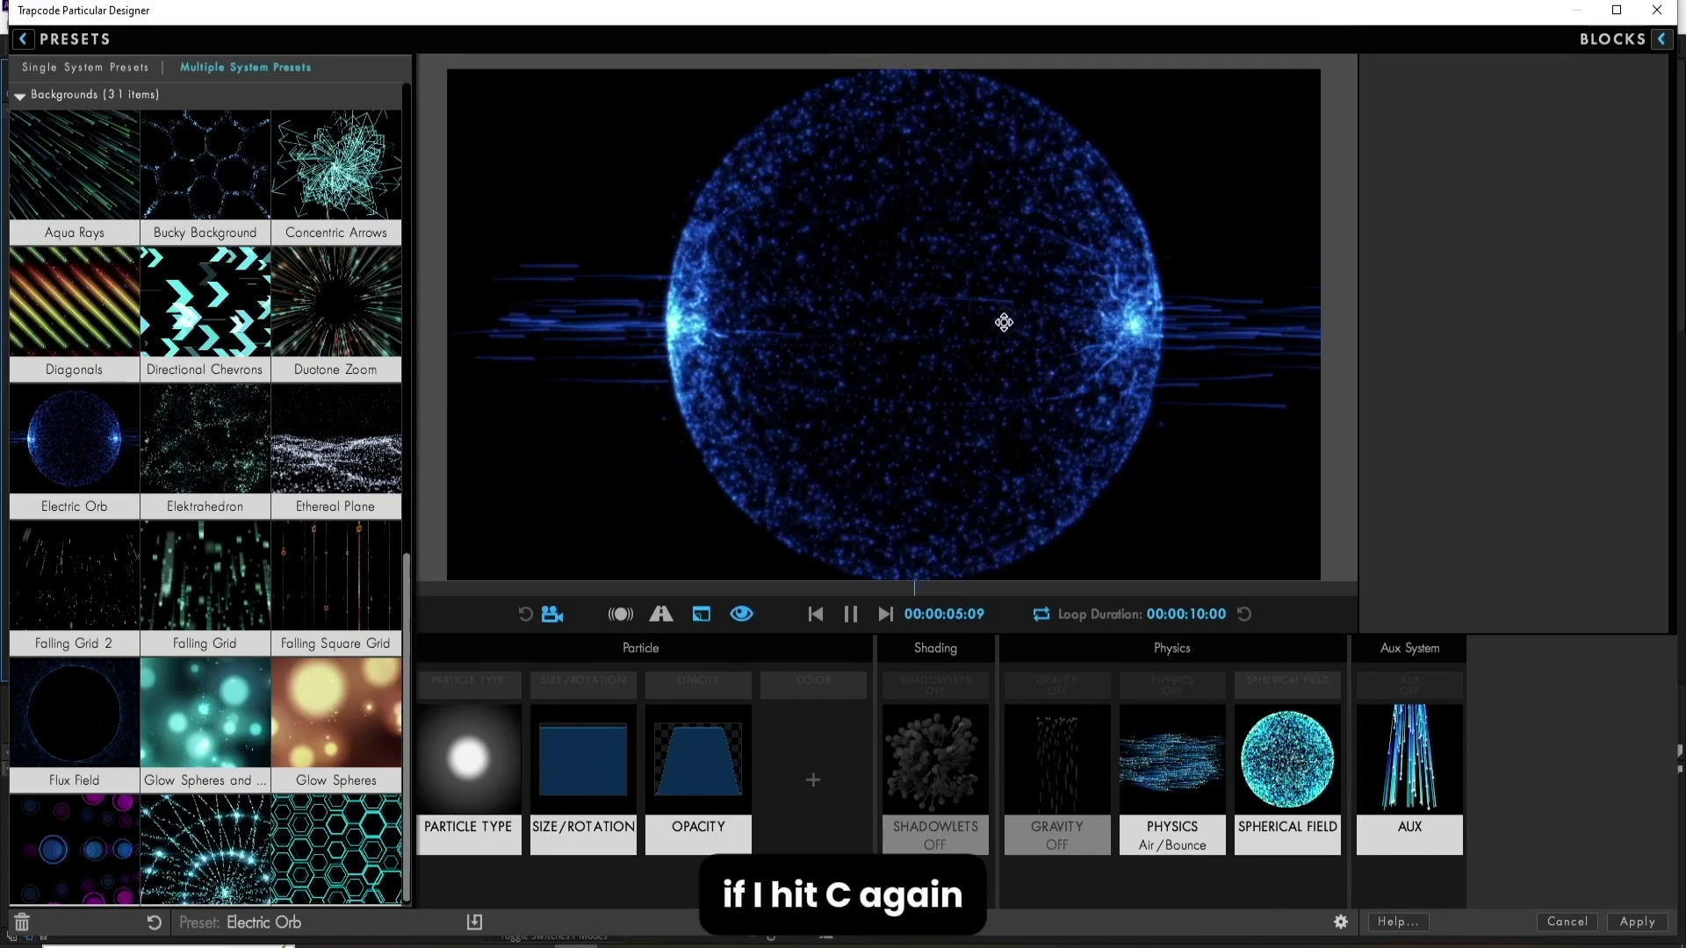
pyautogui.moveTo(993, 331); pyautogui.dragTo(903, 358)
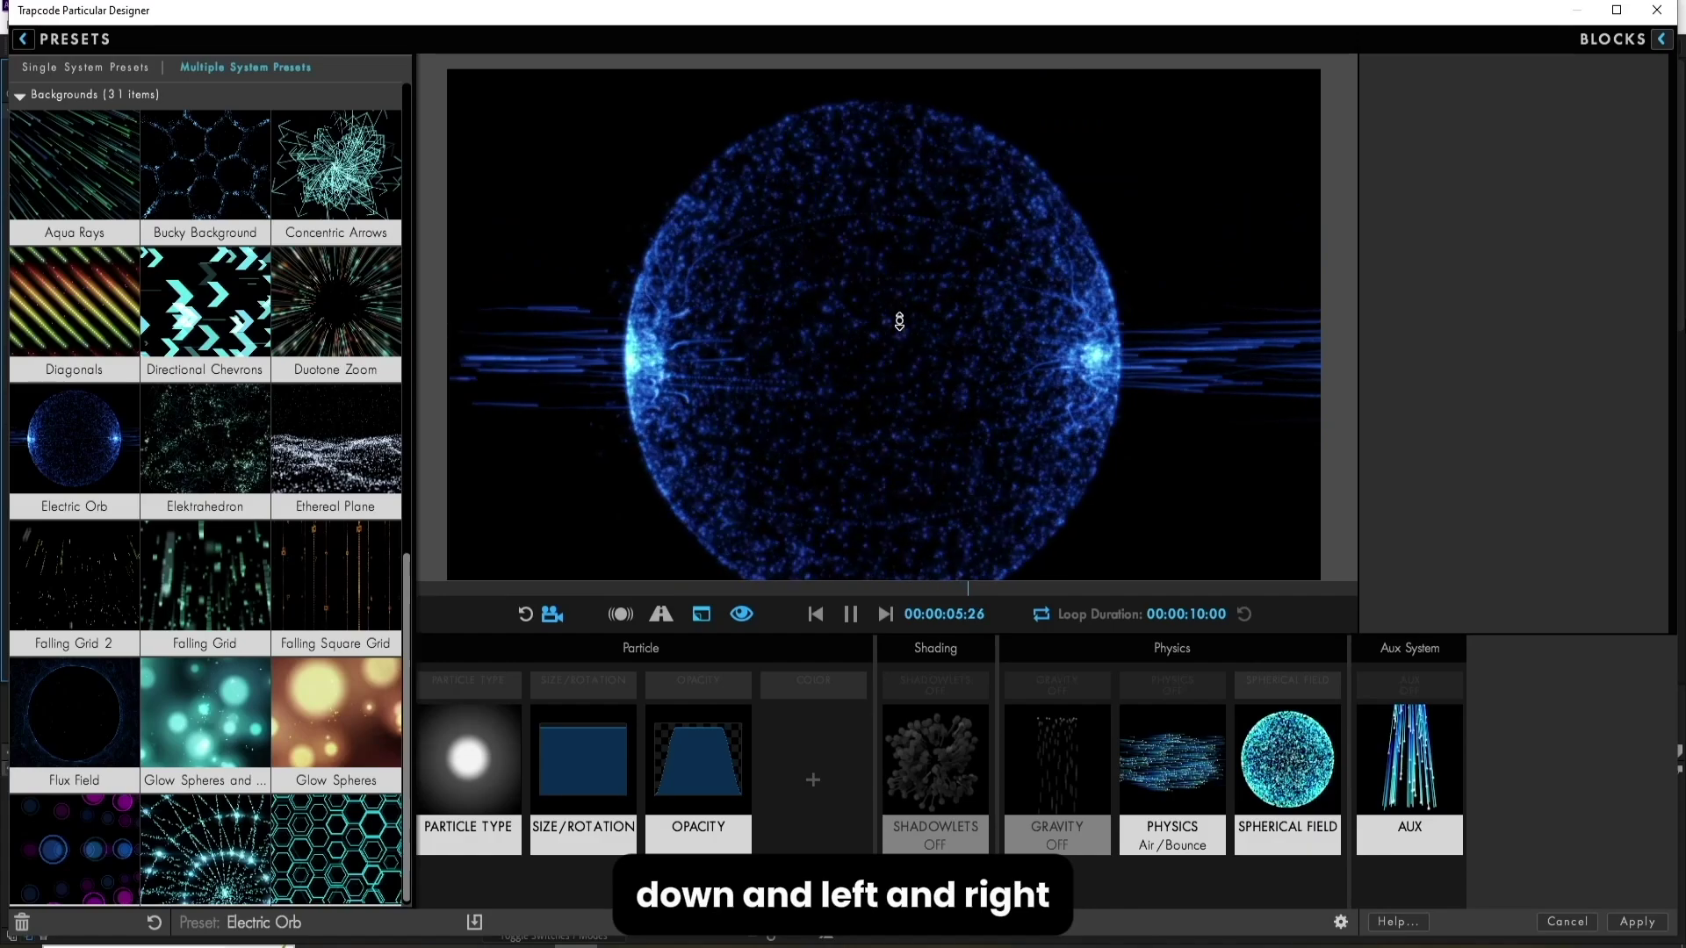
pyautogui.moveTo(889, 188); pyautogui.dragTo(871, 323)
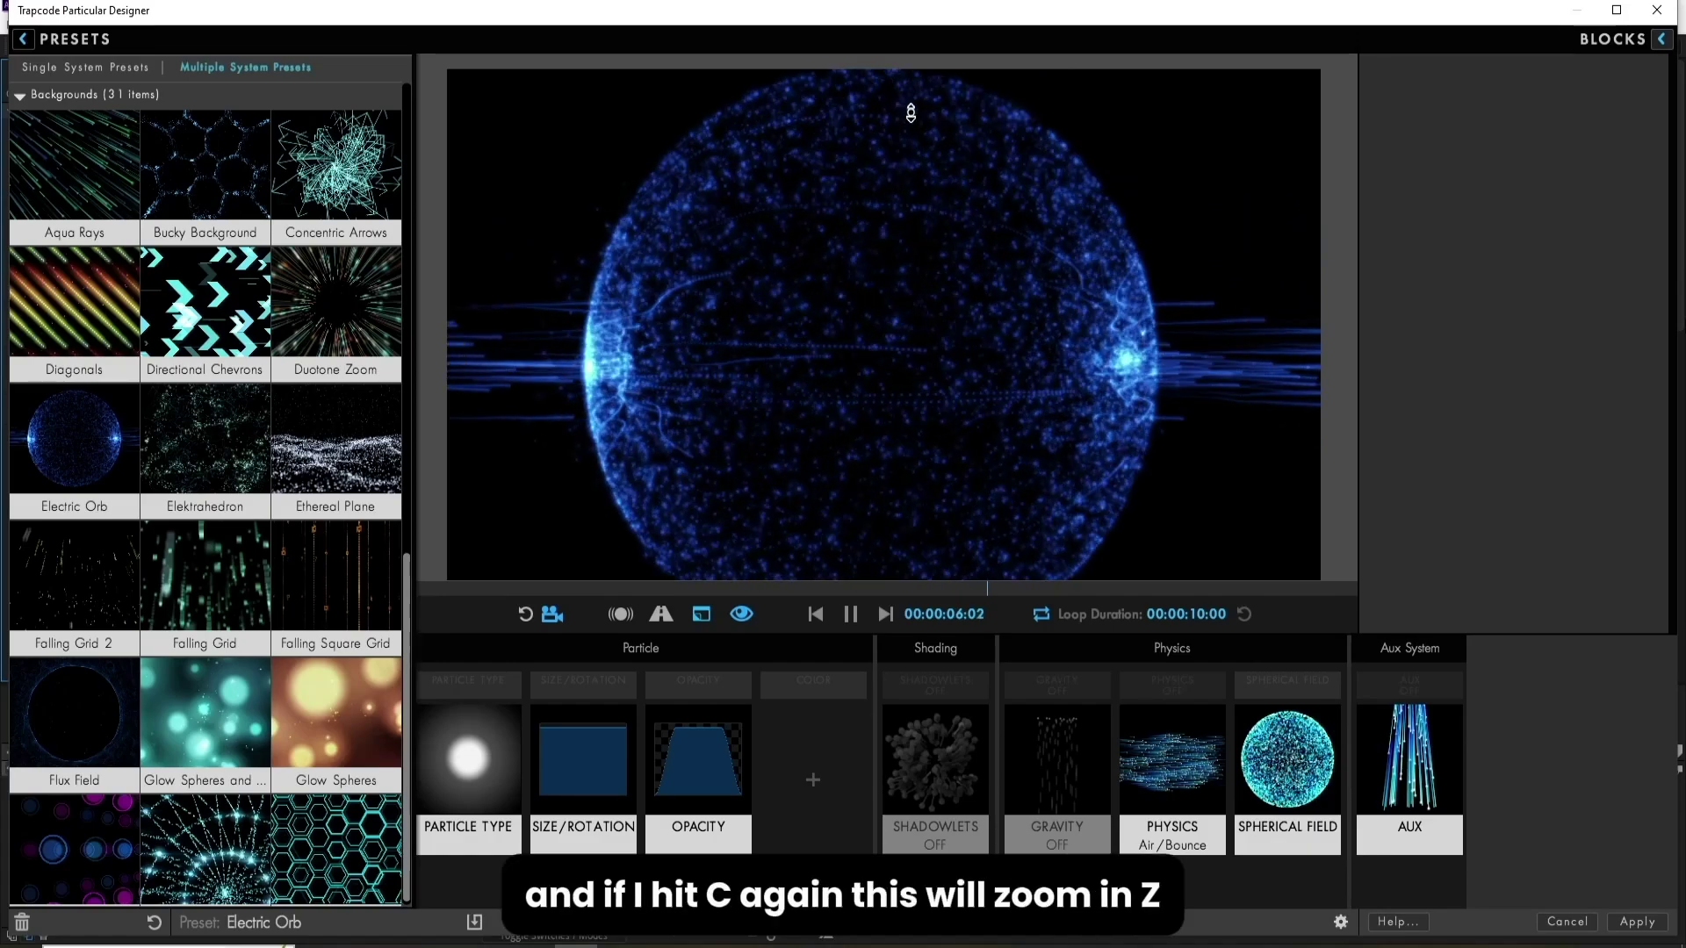
pyautogui.moveTo(915, 156); pyautogui.dragTo(892, 343)
pyautogui.moveTo(937, 143); pyautogui.dragTo(887, 386)
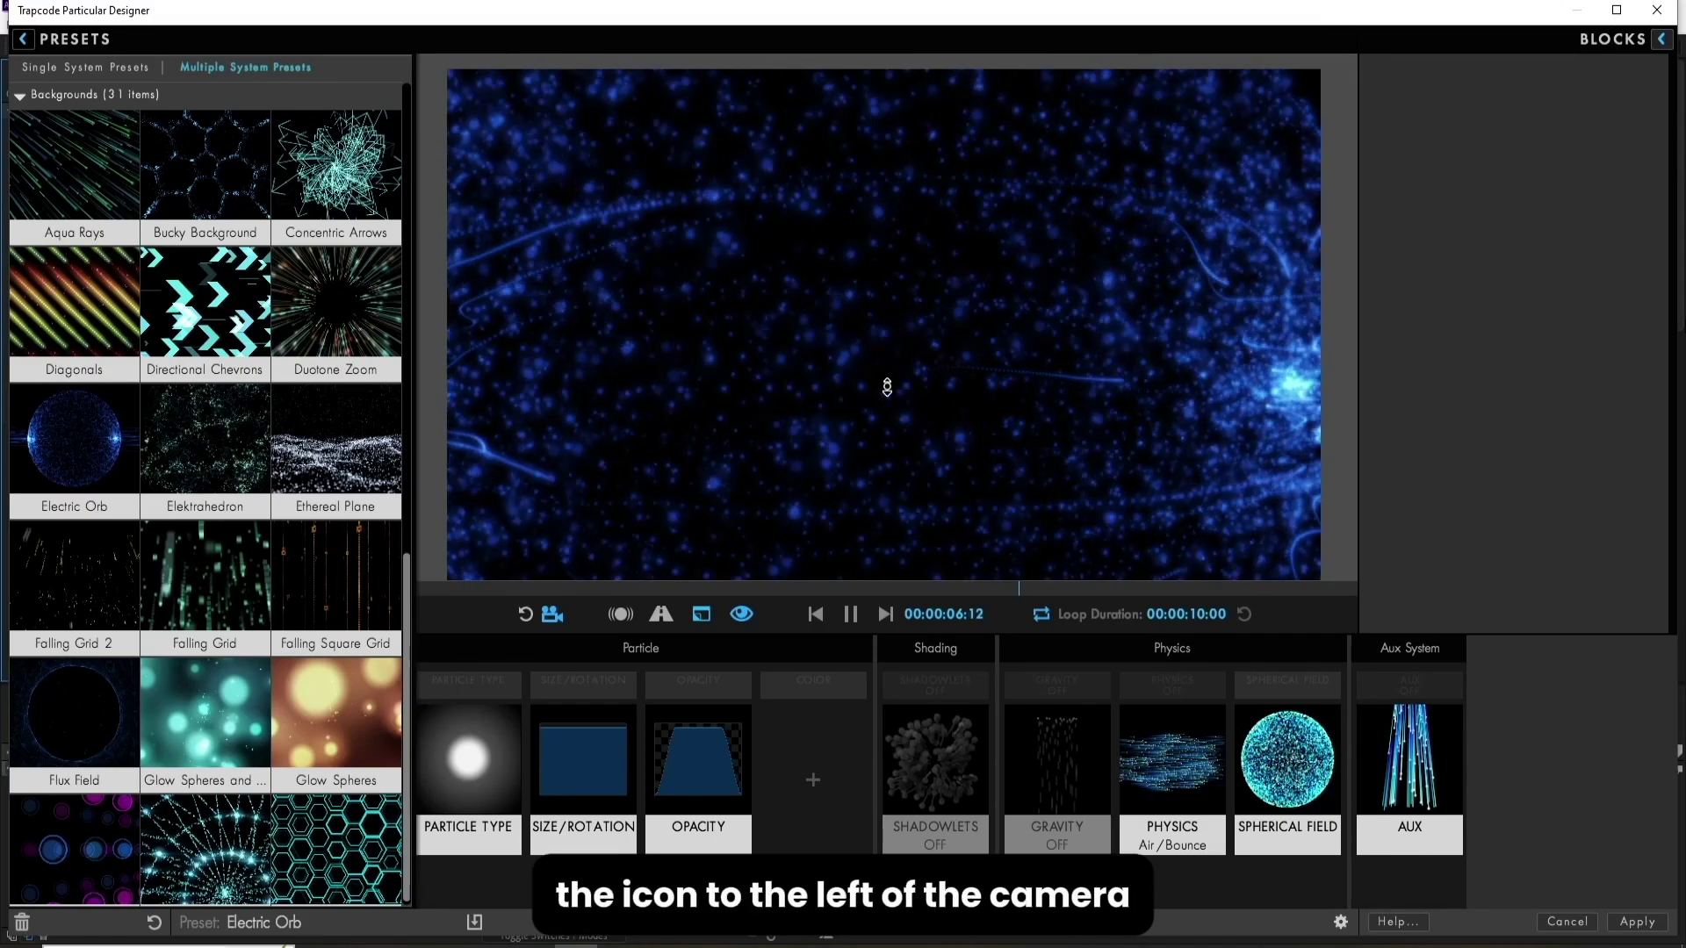
pyautogui.click(554, 615)
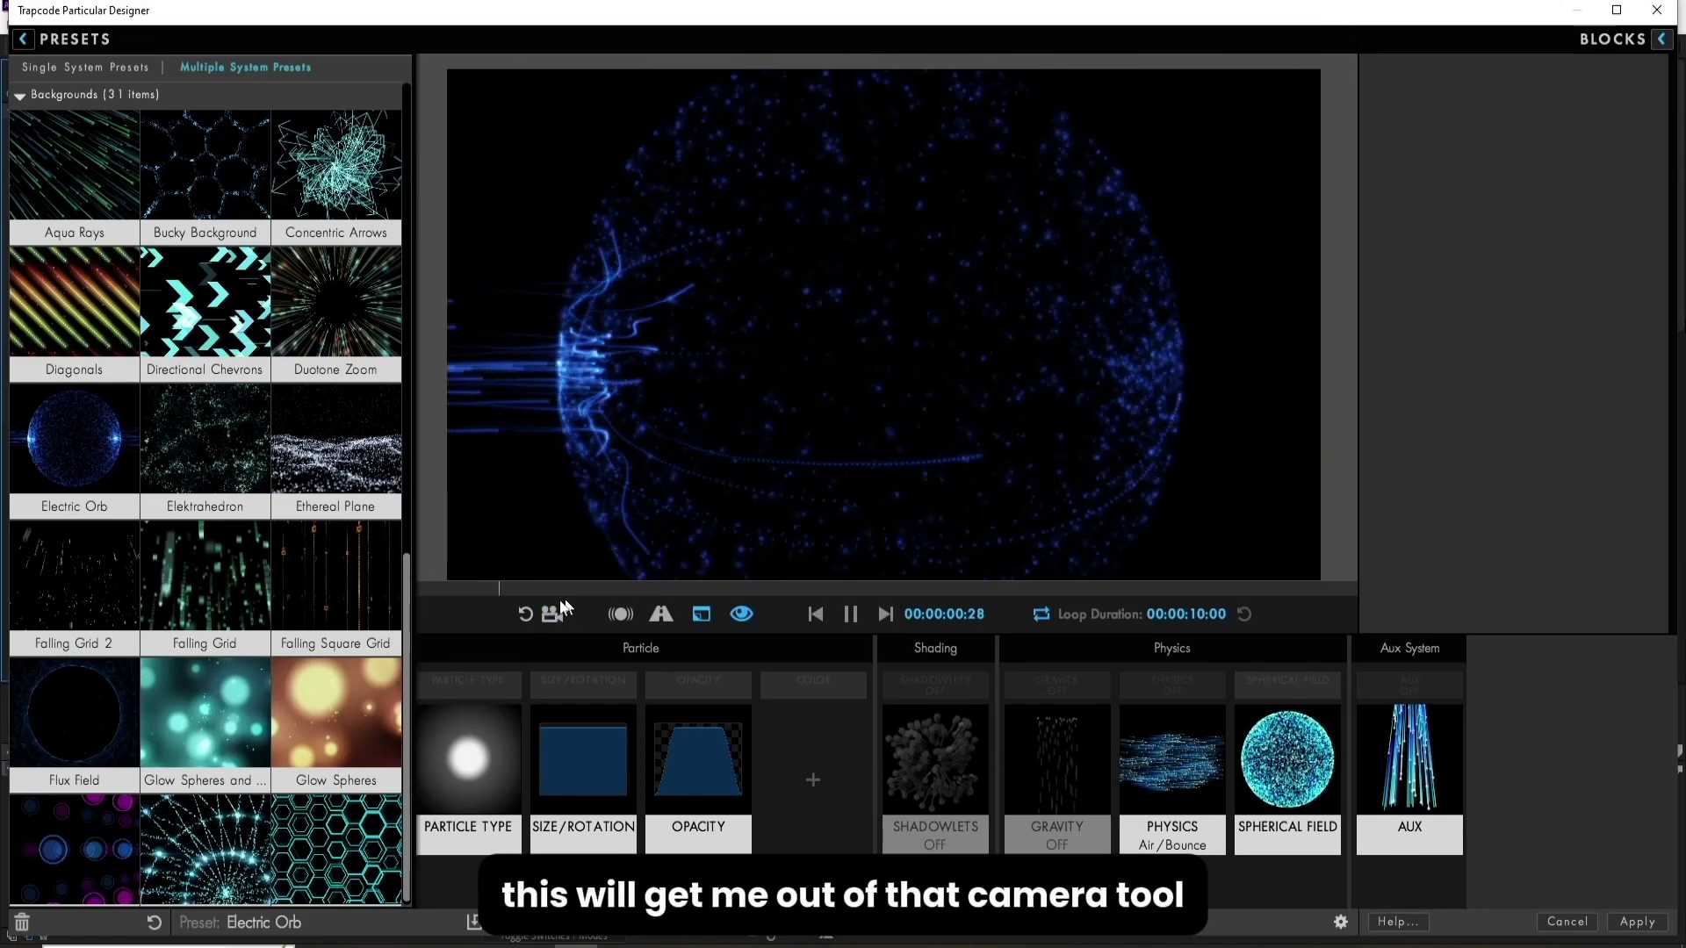
pyautogui.click(526, 616)
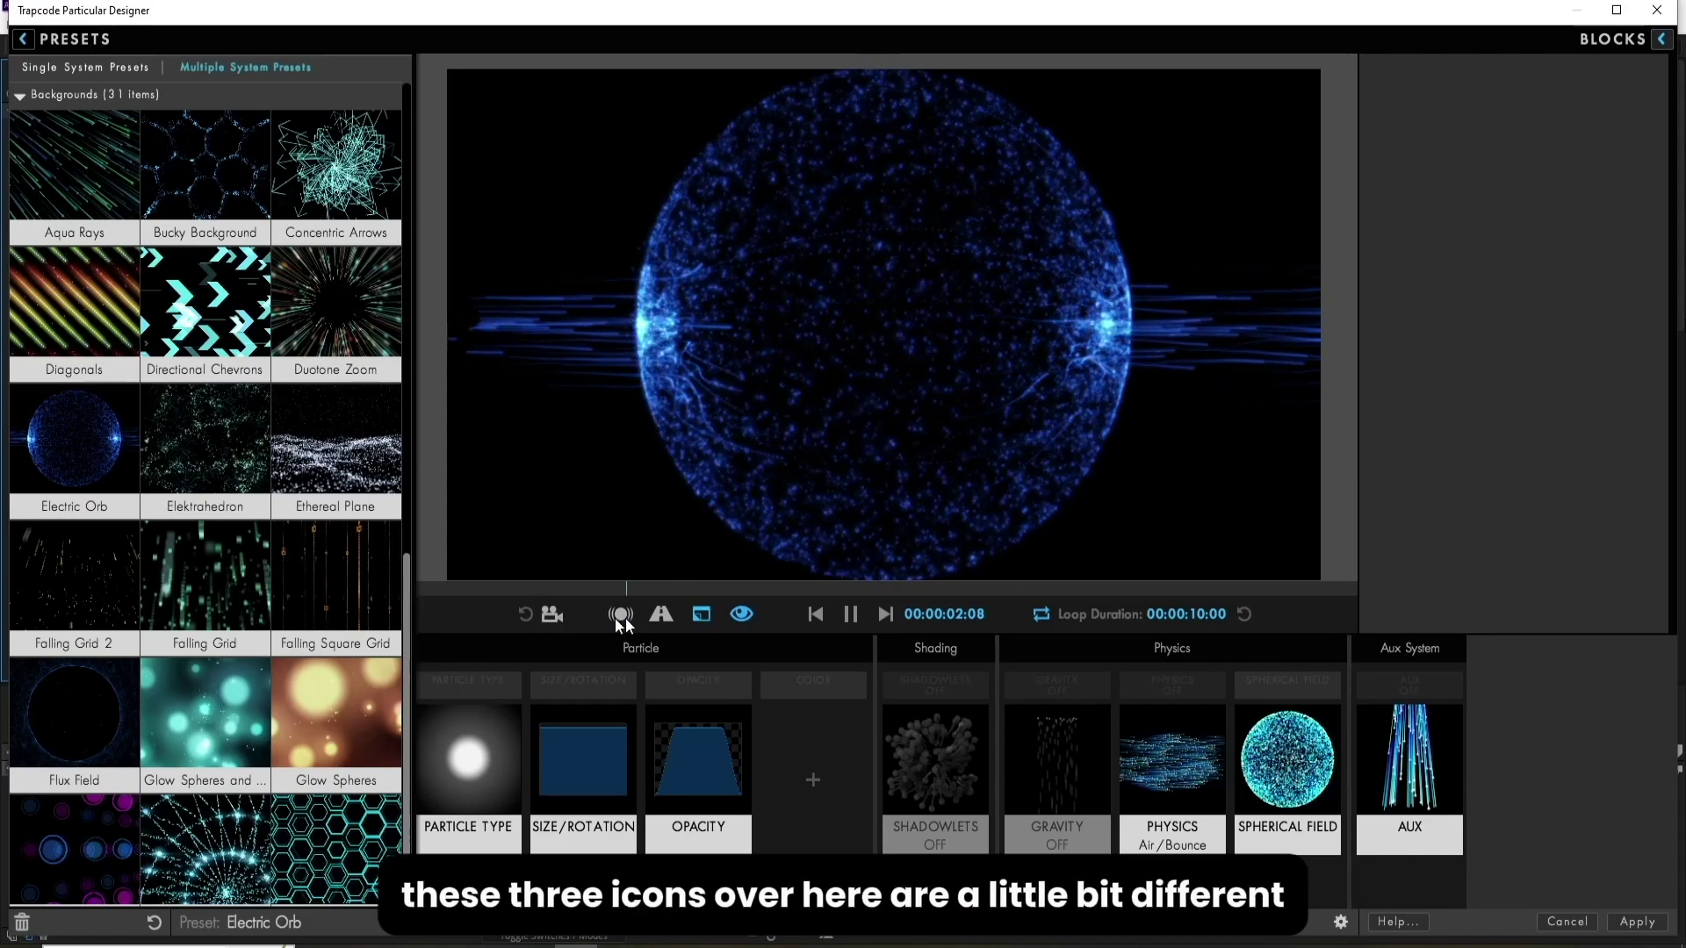
# Step: Reset to a default Master System, raise Motion Velocity to 370, and enable depth-of-field preview
pyautogui.click(22, 40)
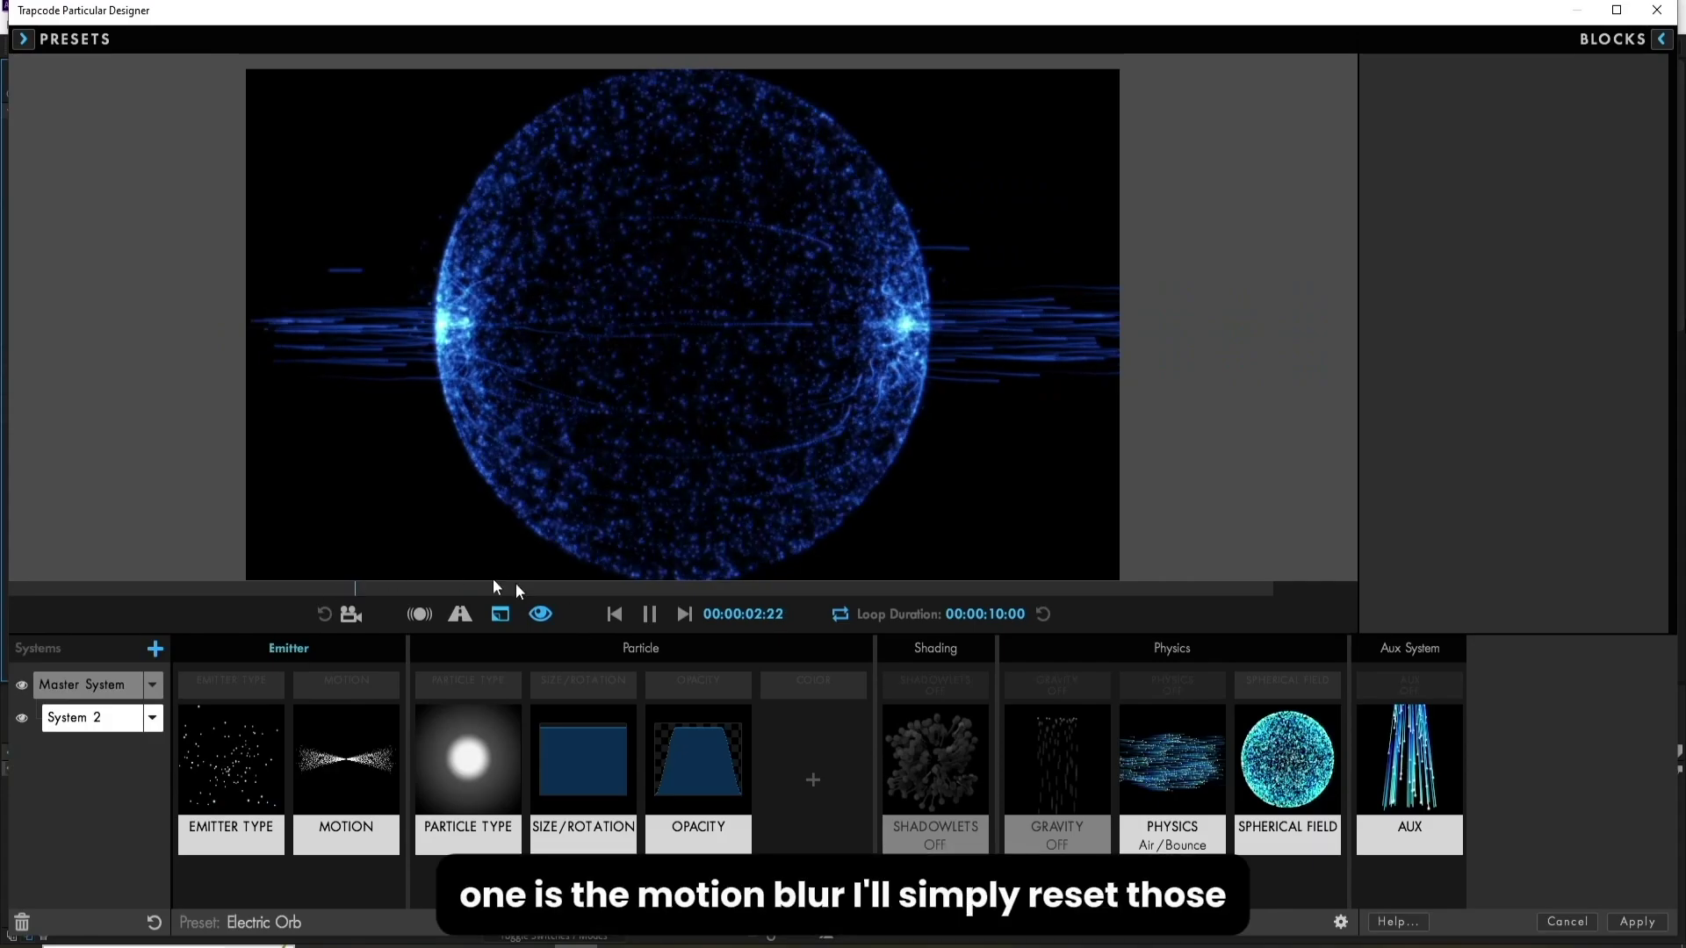
pyautogui.click(154, 923)
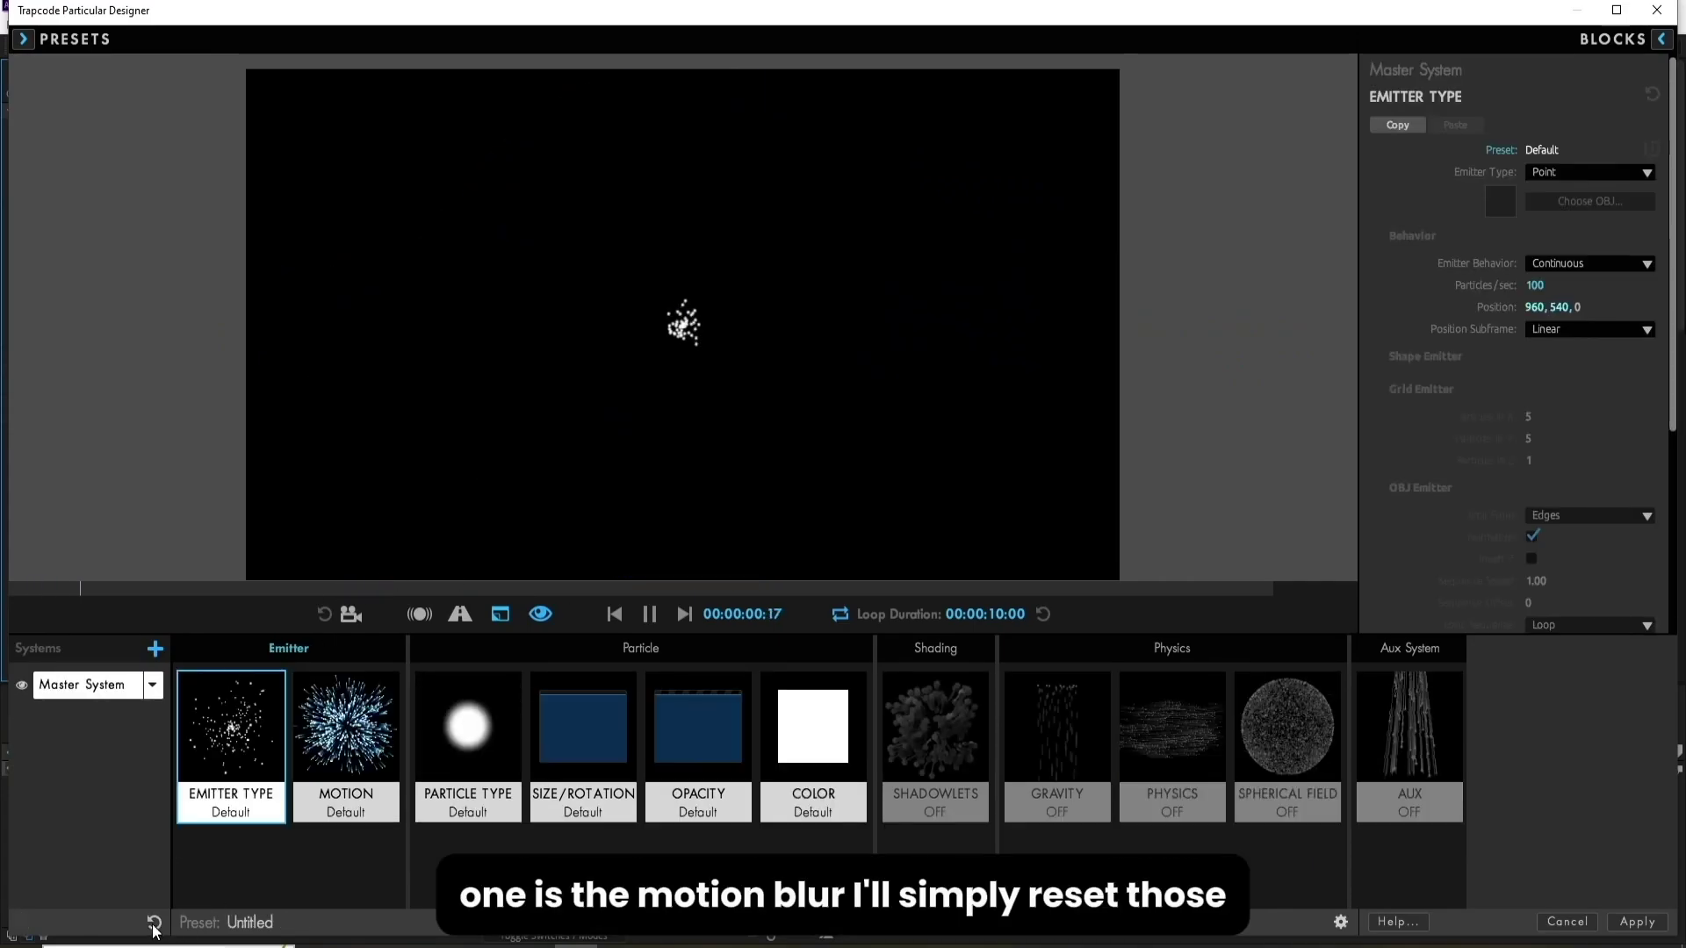
pyautogui.click(355, 746)
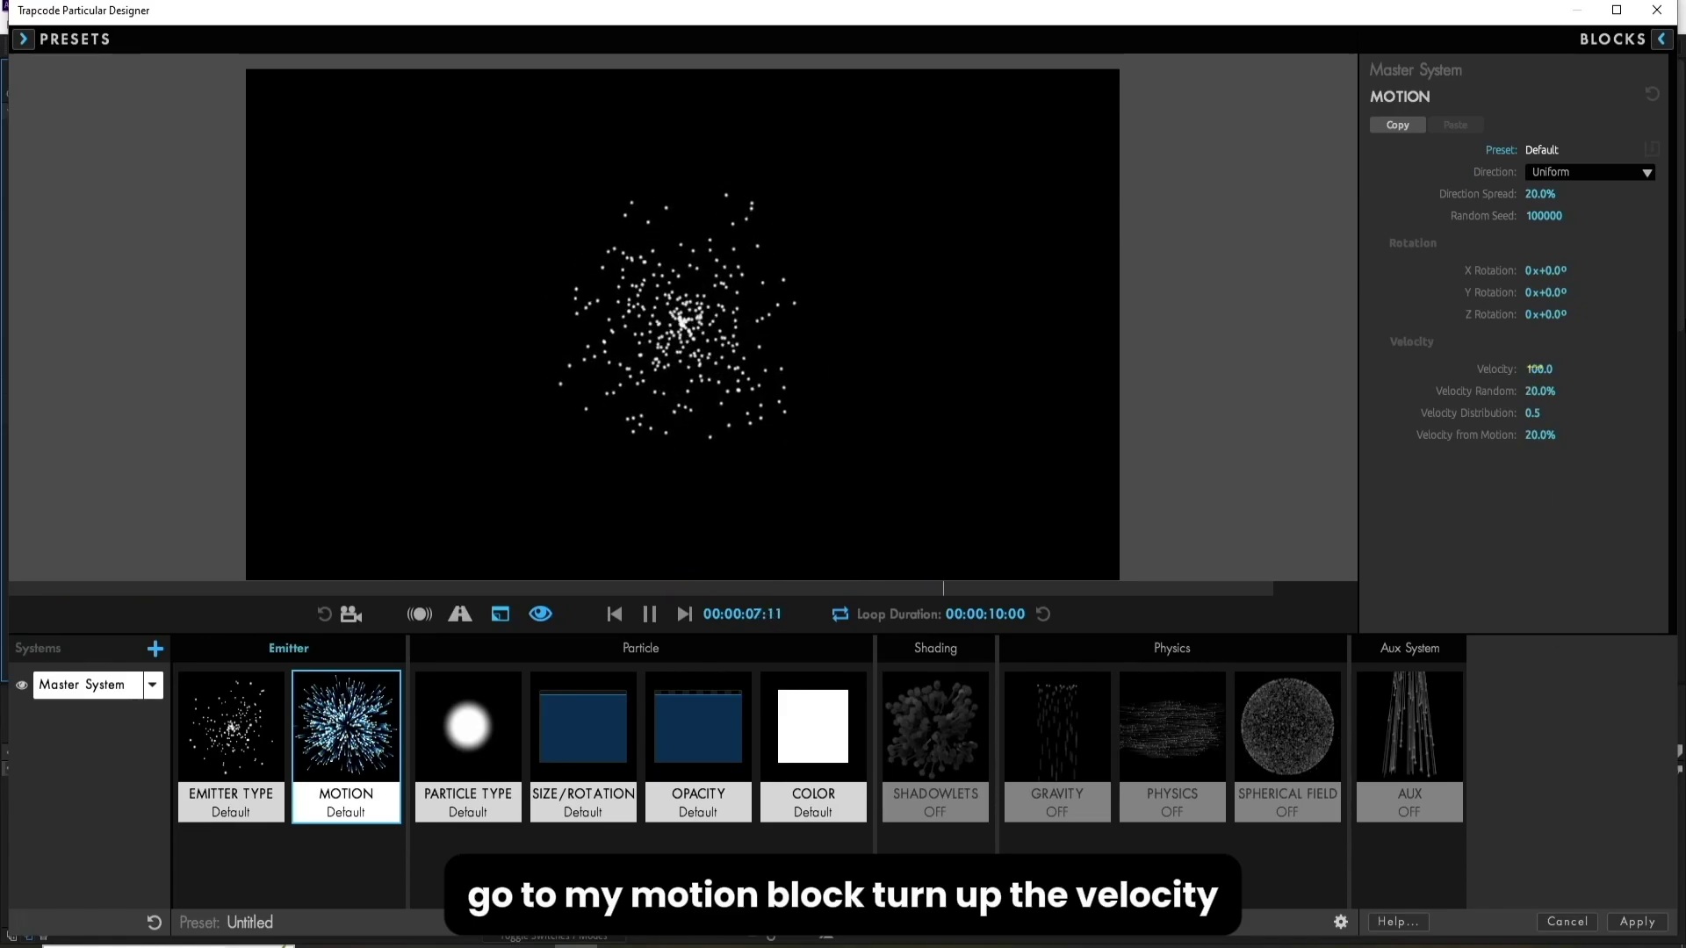
pyautogui.moveTo(1535, 369); pyautogui.dragTo(1568, 369)
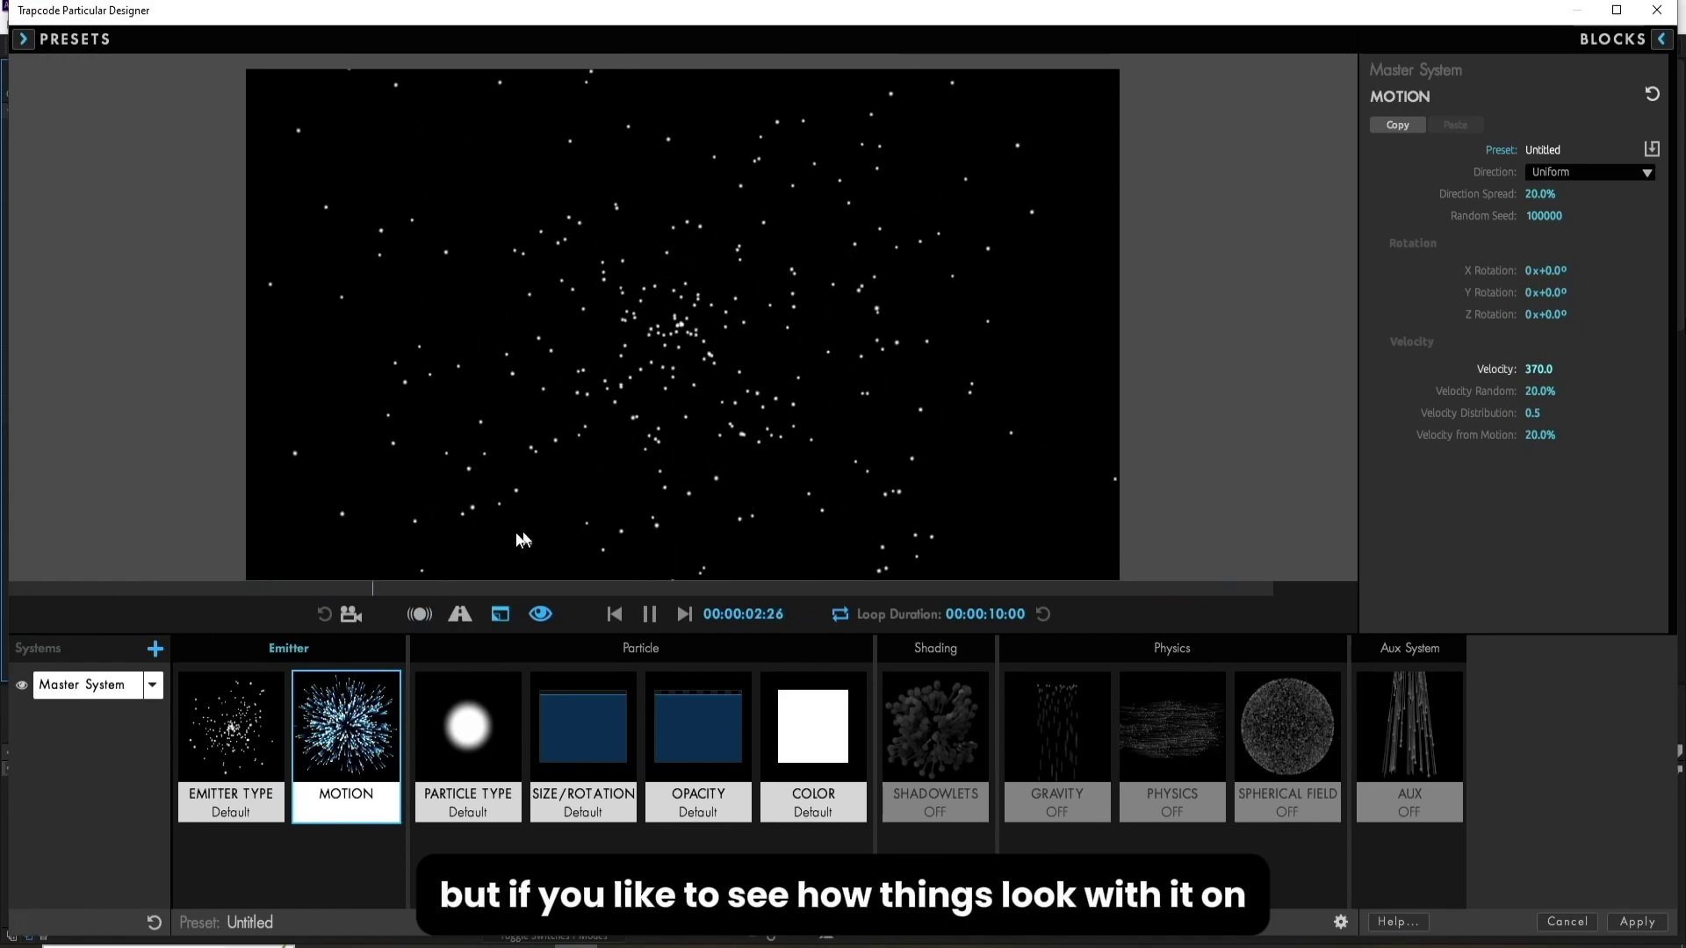
pyautogui.click(458, 615)
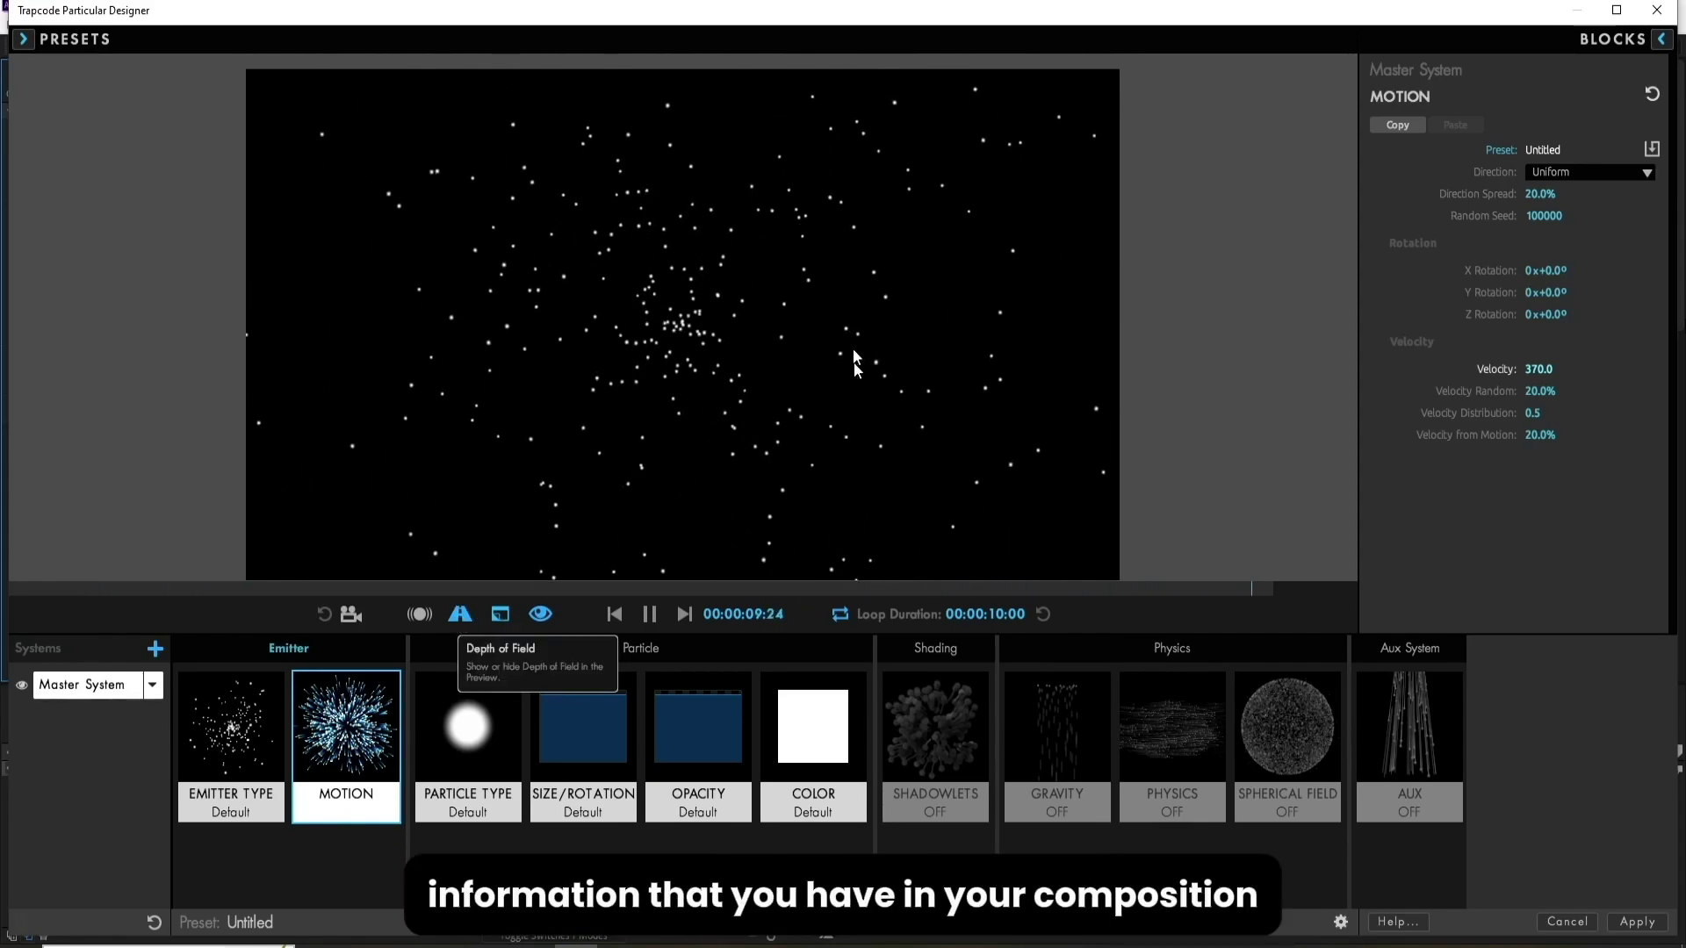
# Step: Load the Ethereal Plane preset, shift the preview camera over the plane, and enable depth of field
pyautogui.click(61, 39)
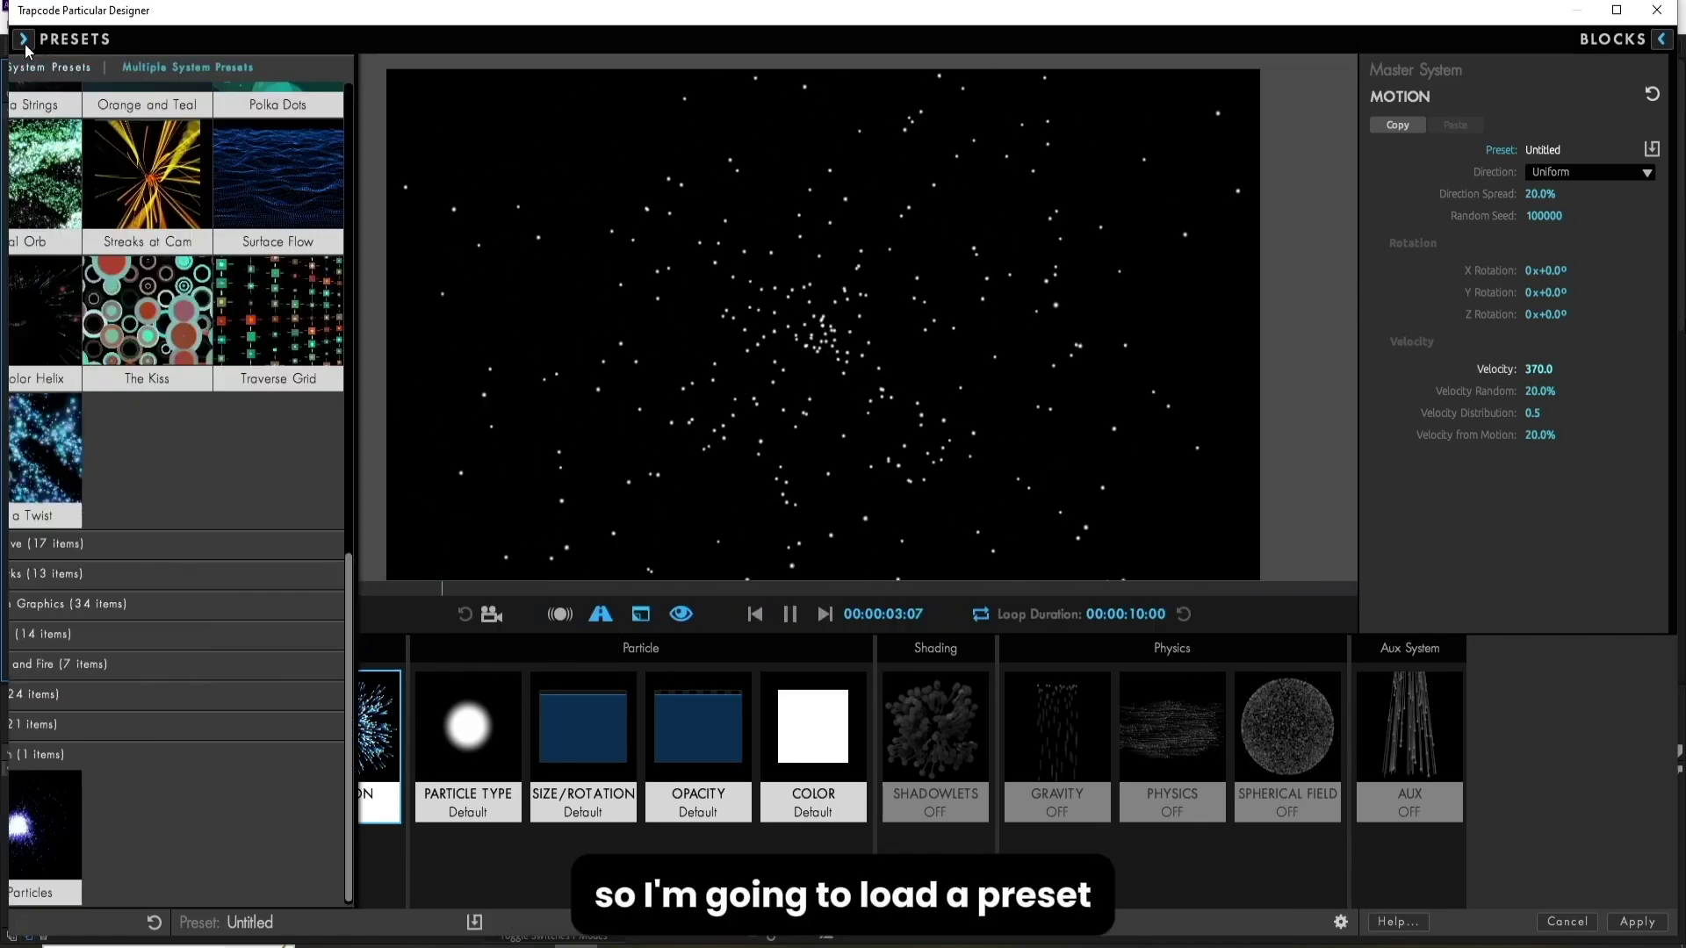
pyautogui.click(336, 448)
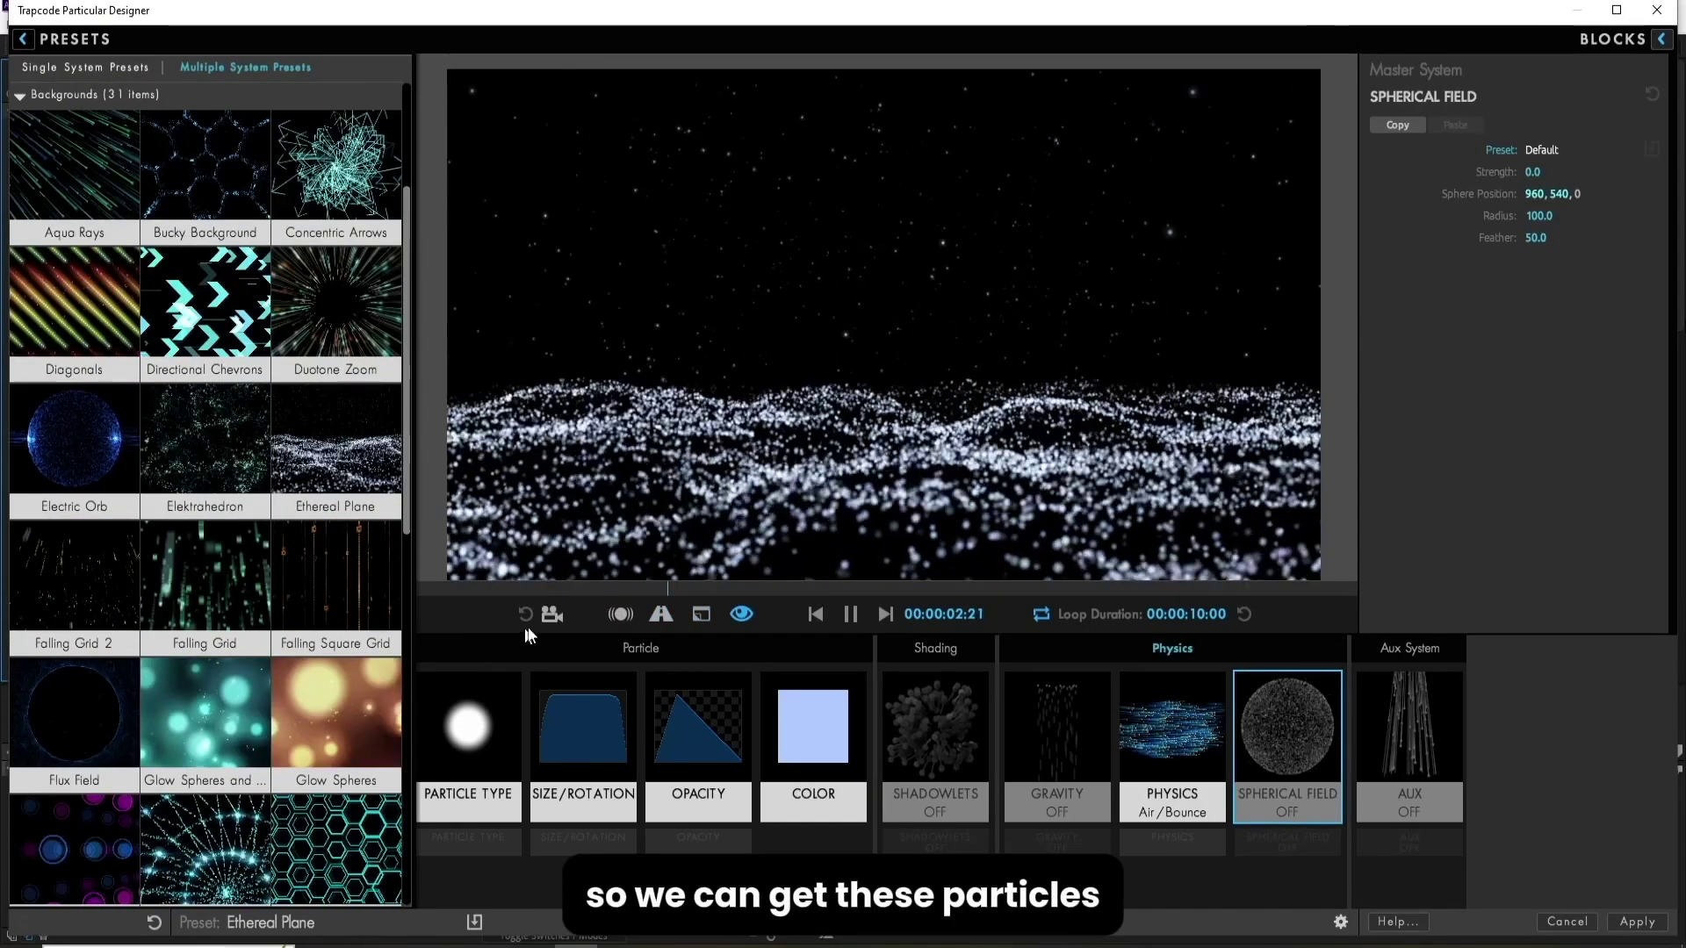
pyautogui.click(552, 614)
pyautogui.moveTo(959, 494); pyautogui.dragTo(977, 447)
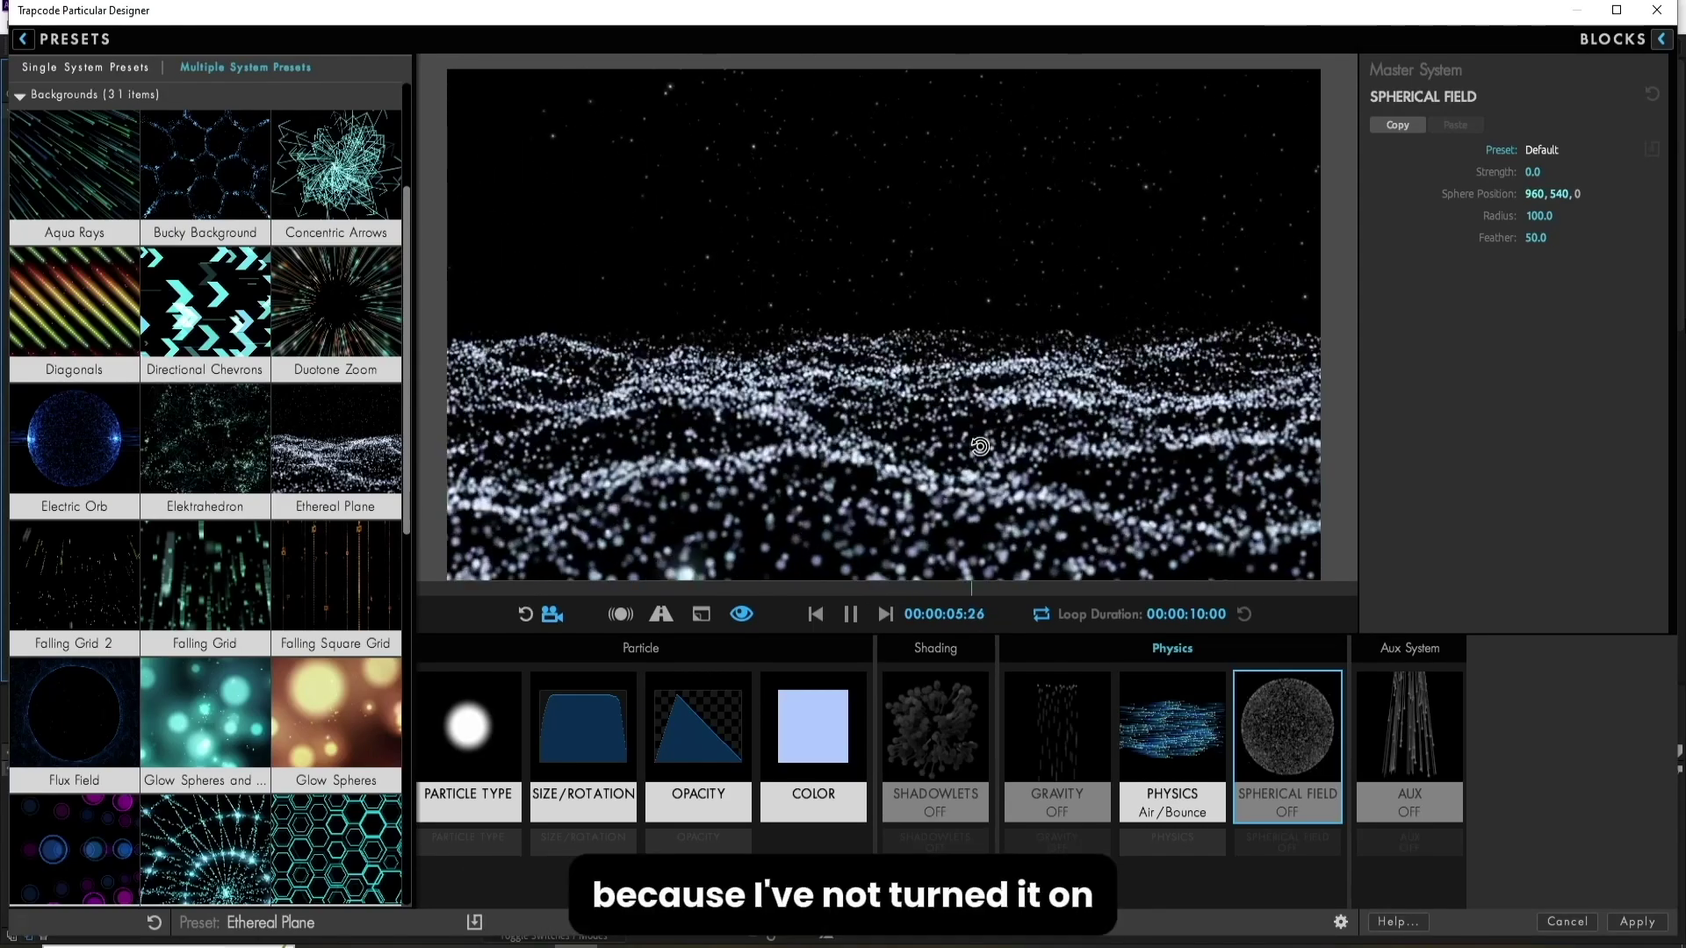
pyautogui.click(663, 615)
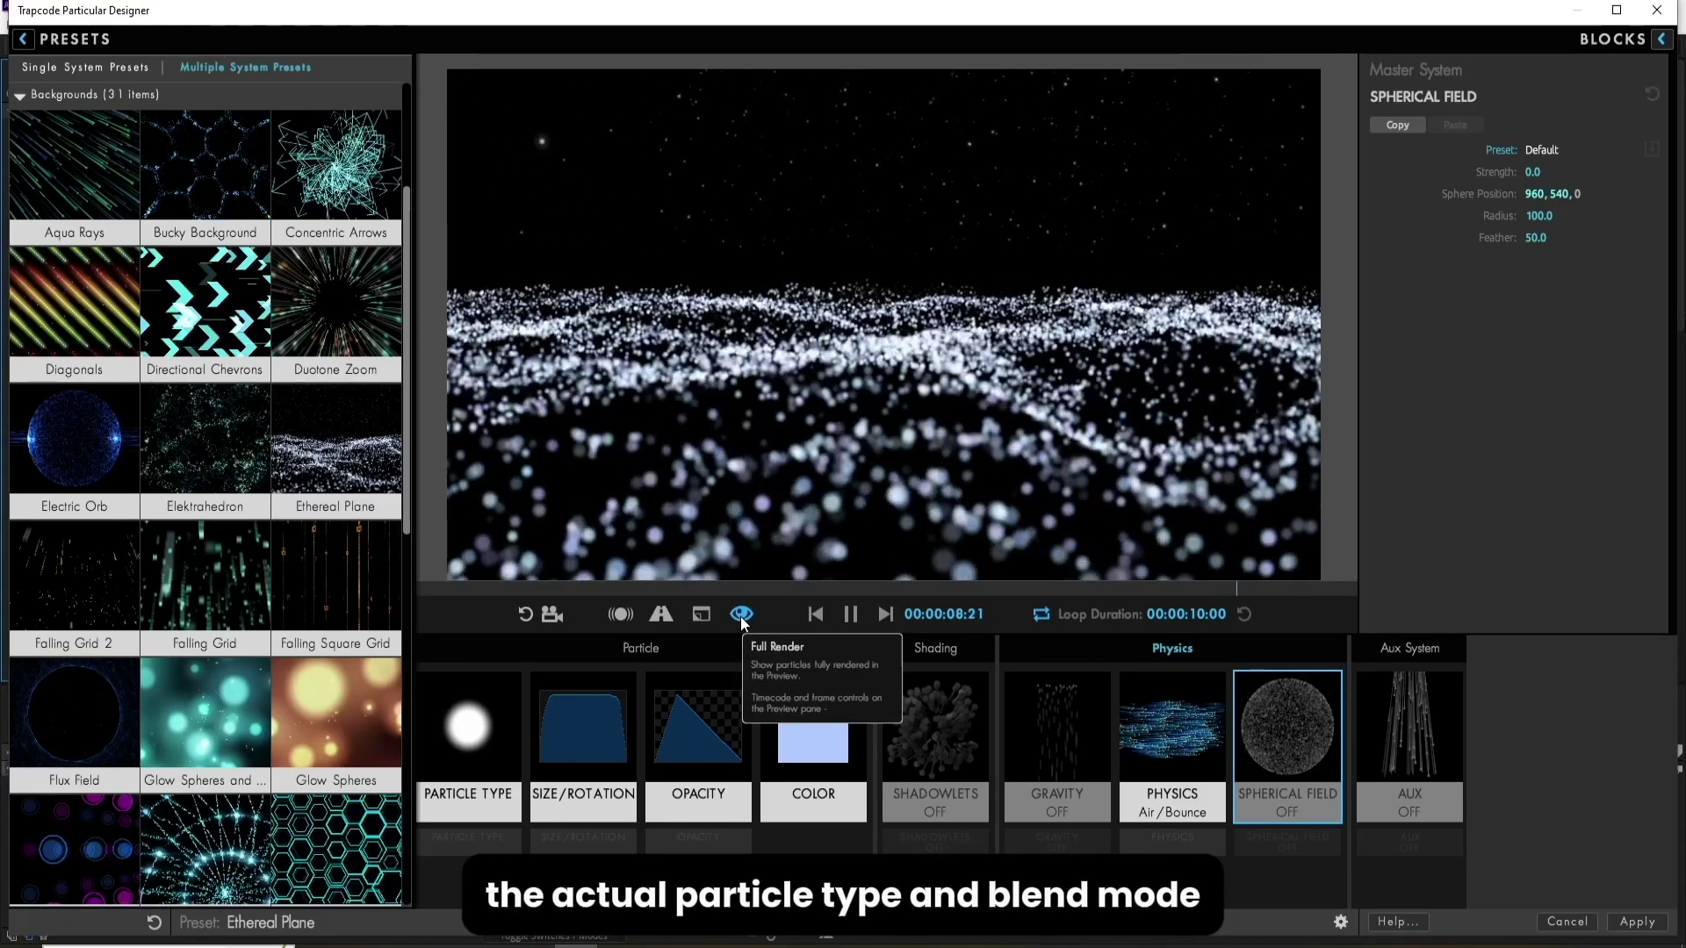
# Step: Switch the preview from full render to draft and reset to an Untitled default setup
pyautogui.click(742, 615)
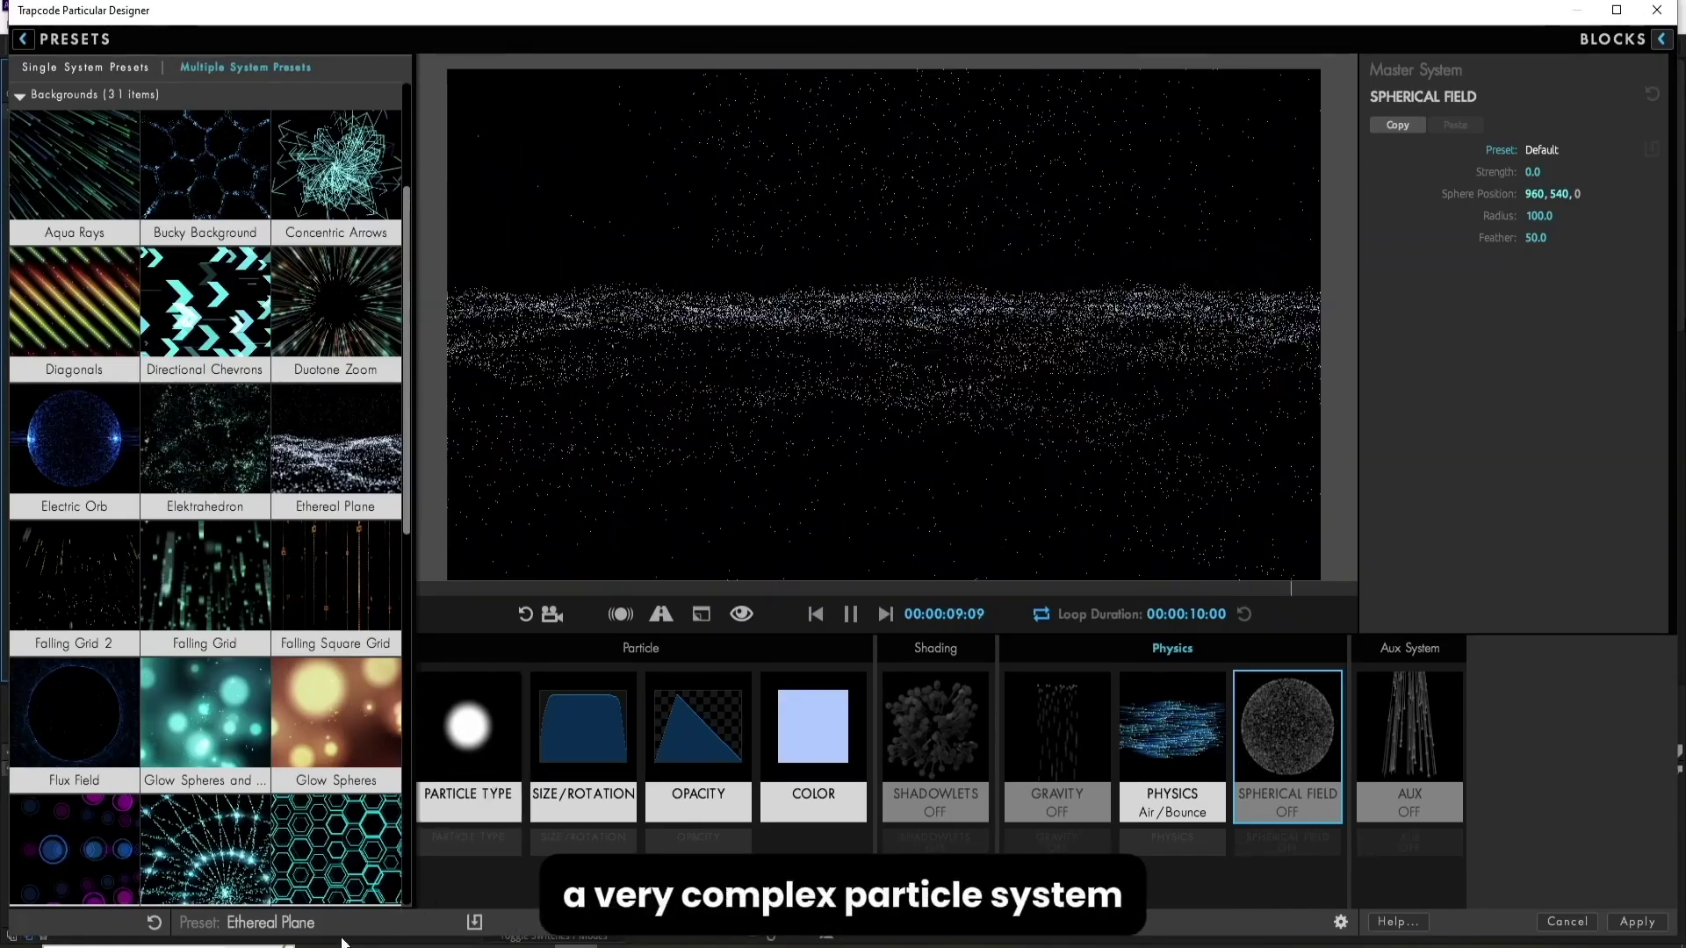
pyautogui.click(155, 923)
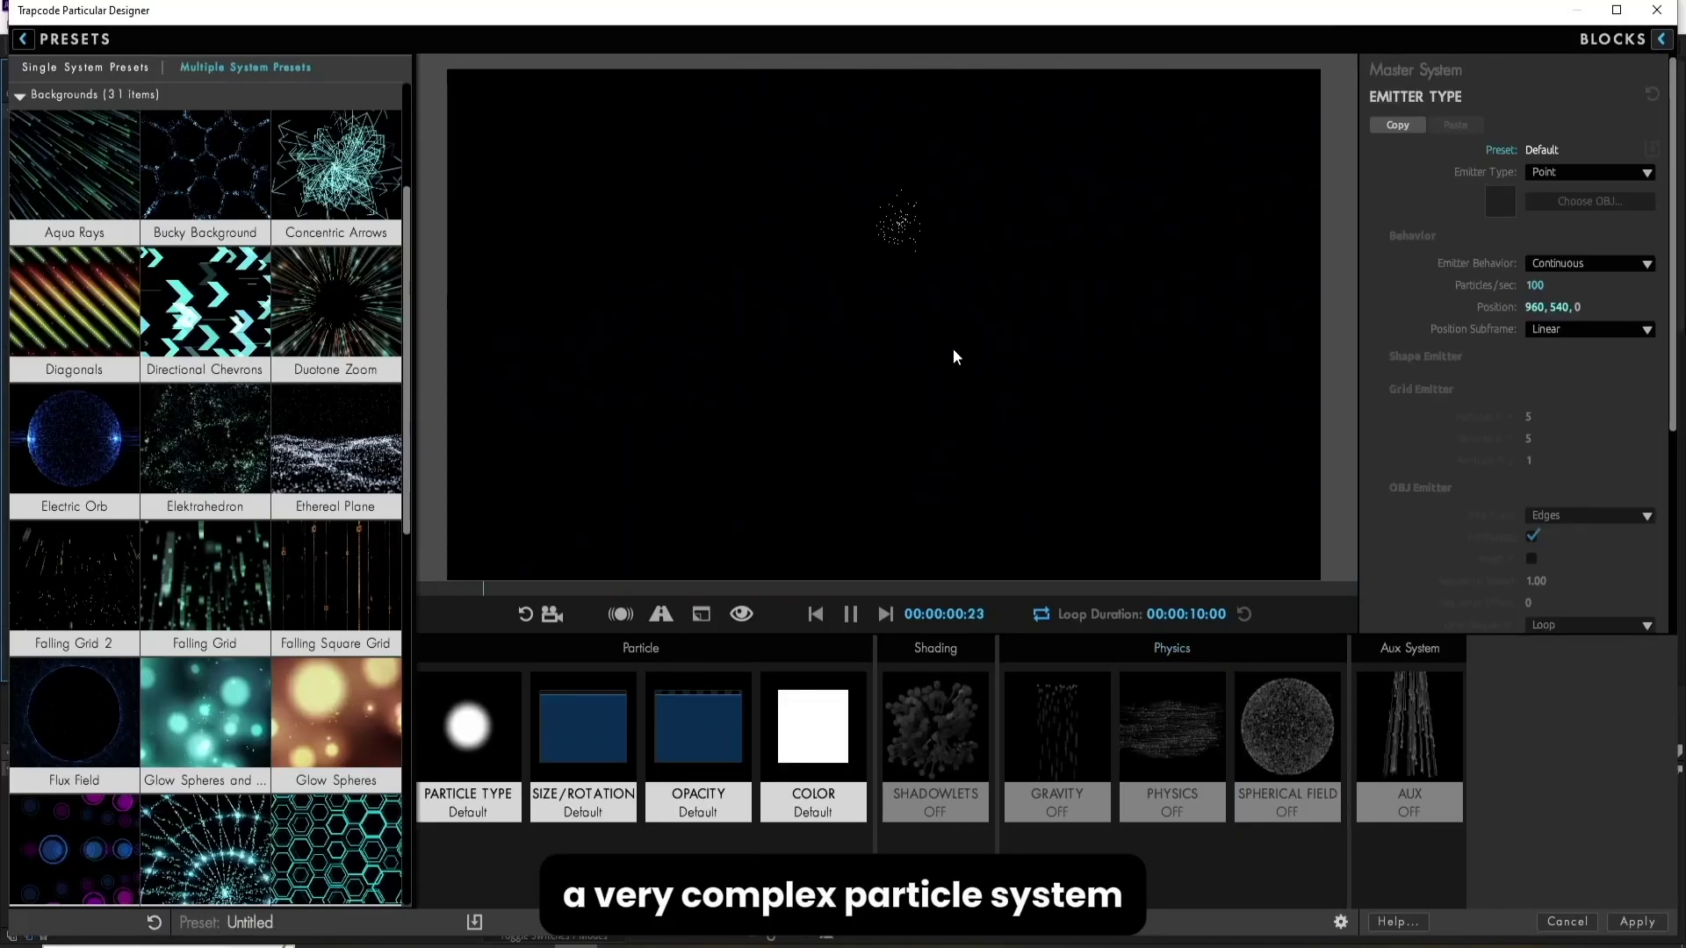